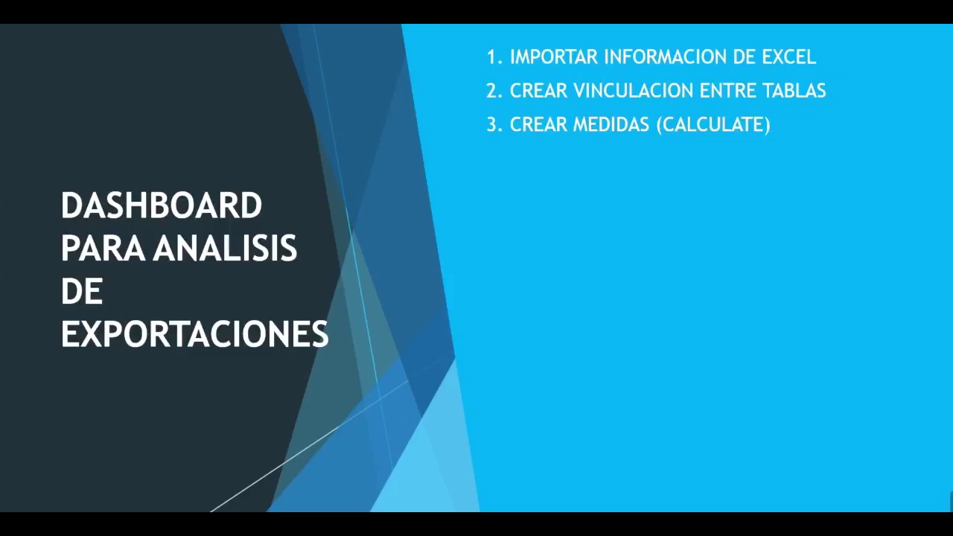
Reveal agenda point 4 on importing two new visuals and sub-point 4.1 on flow charts
click(607, 170)
click(580, 193)
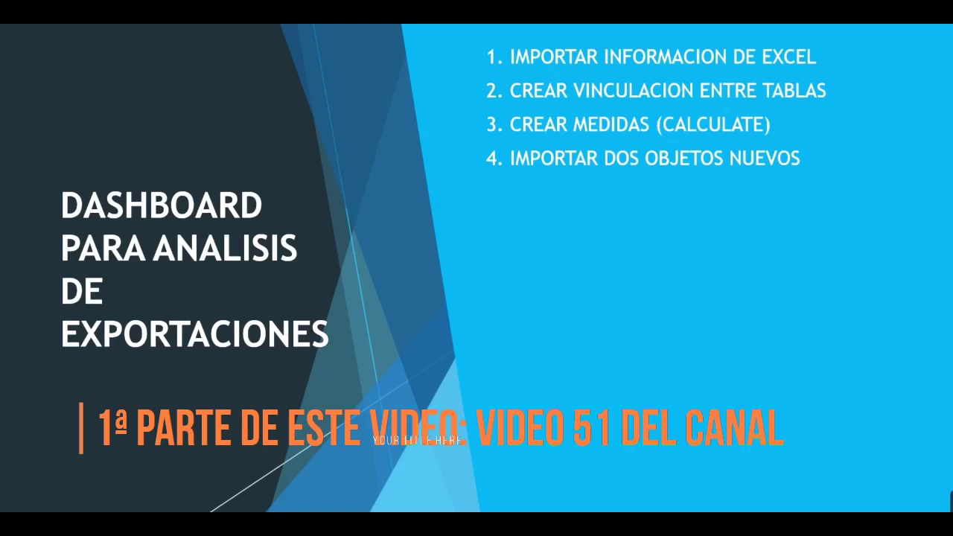
key(Right)
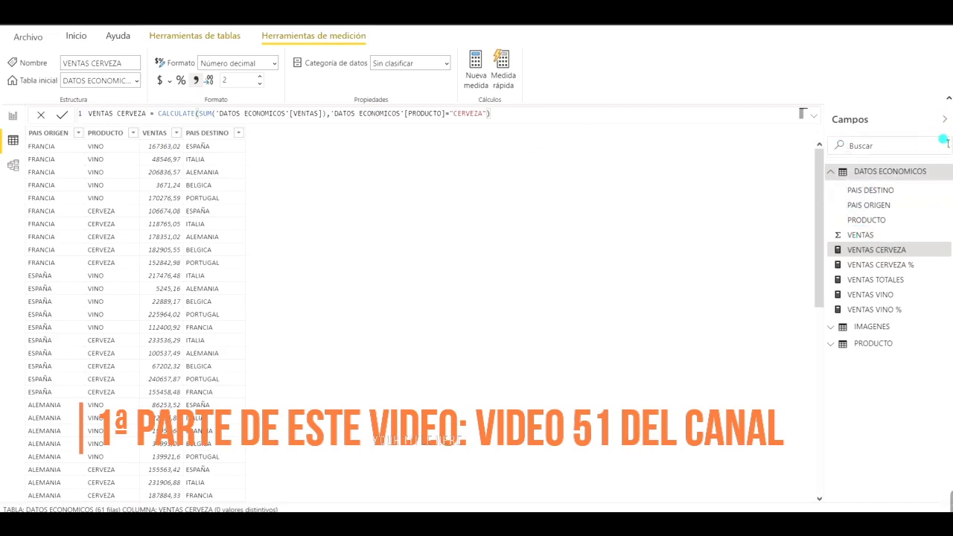
Collapse the Campos pane and switch to the report page with the VENTAS cards
click(944, 120)
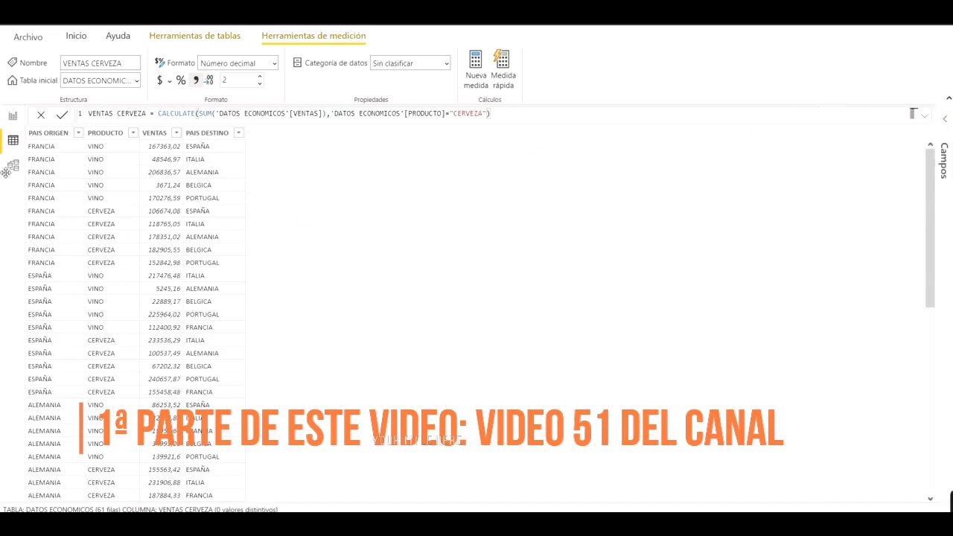
click(10, 121)
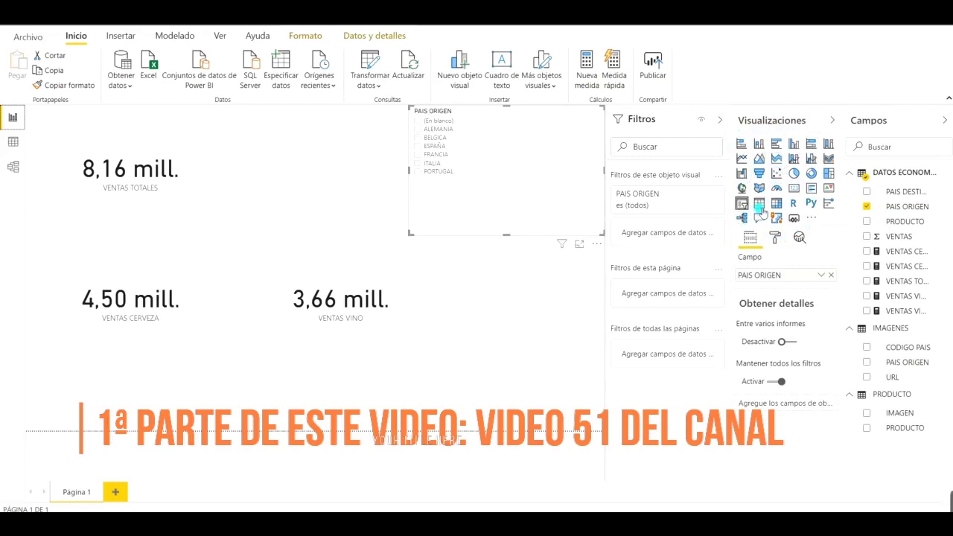
Search the visuals marketplace for 'flowmap' and add the Flow map visual
click(812, 219)
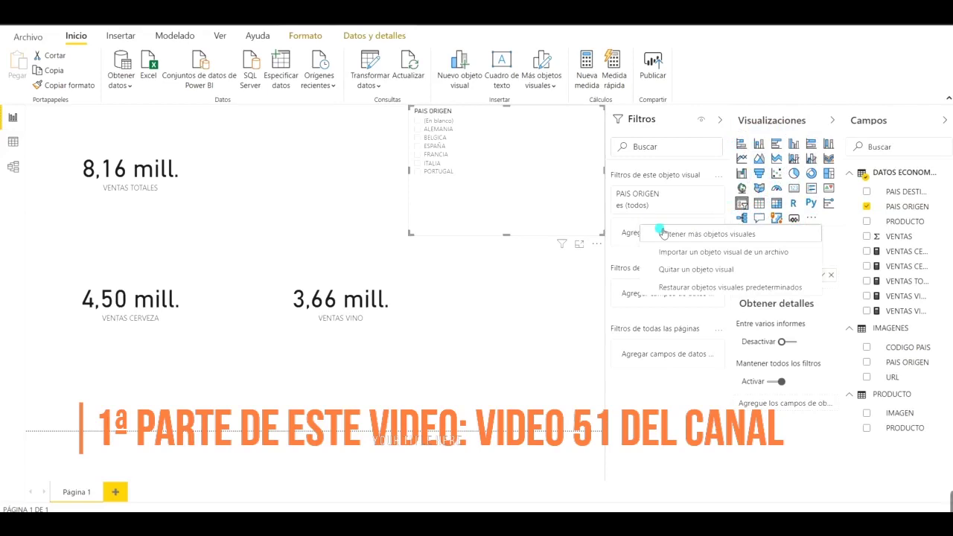
click(698, 237)
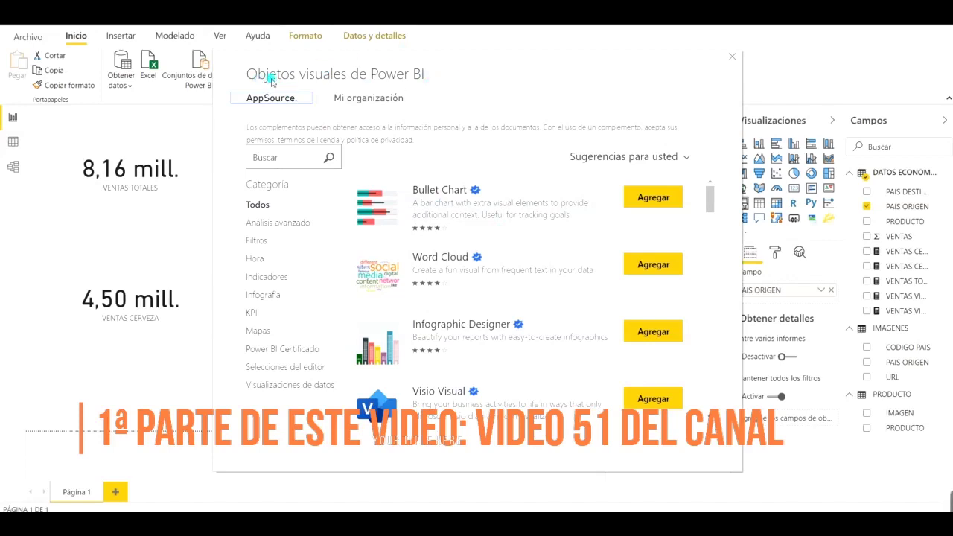
click(267, 157)
text(flow)
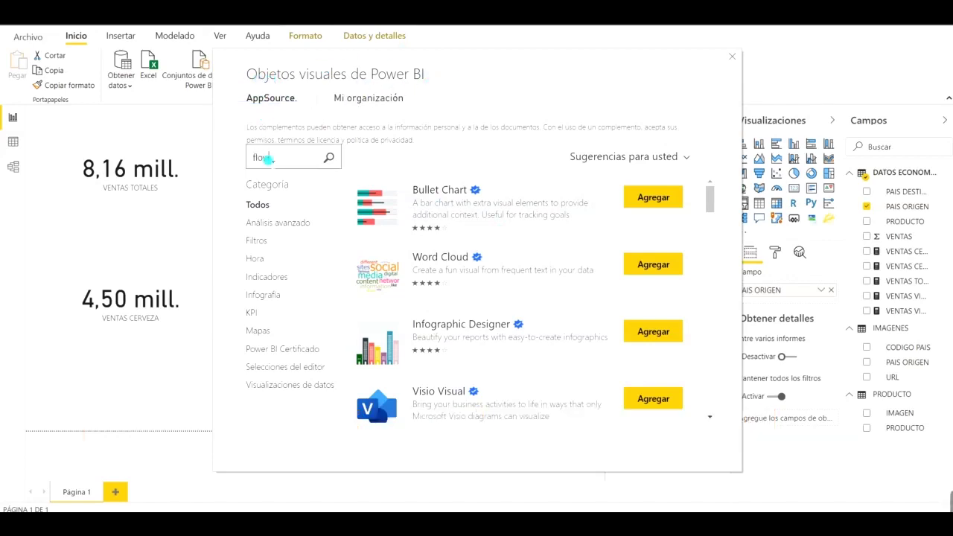
text( map)
click(328, 158)
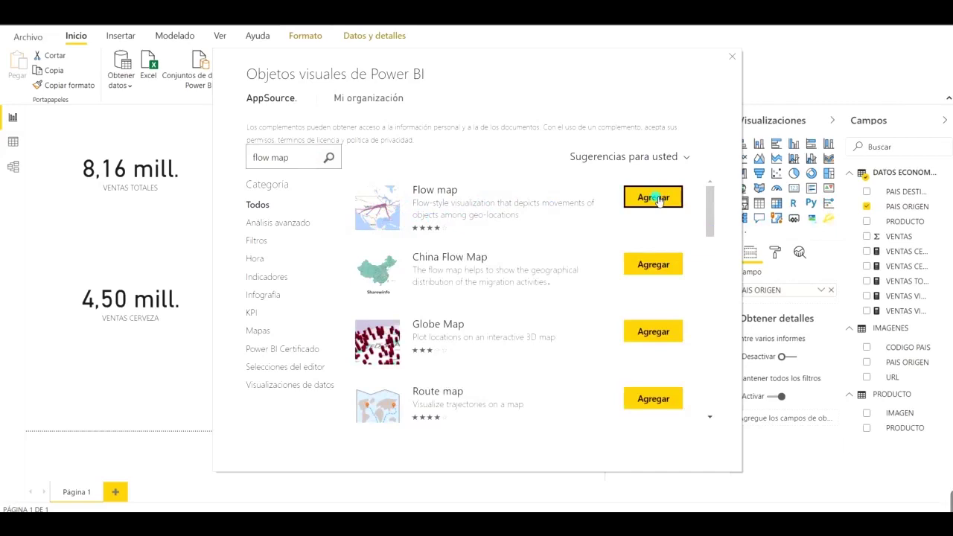
click(733, 57)
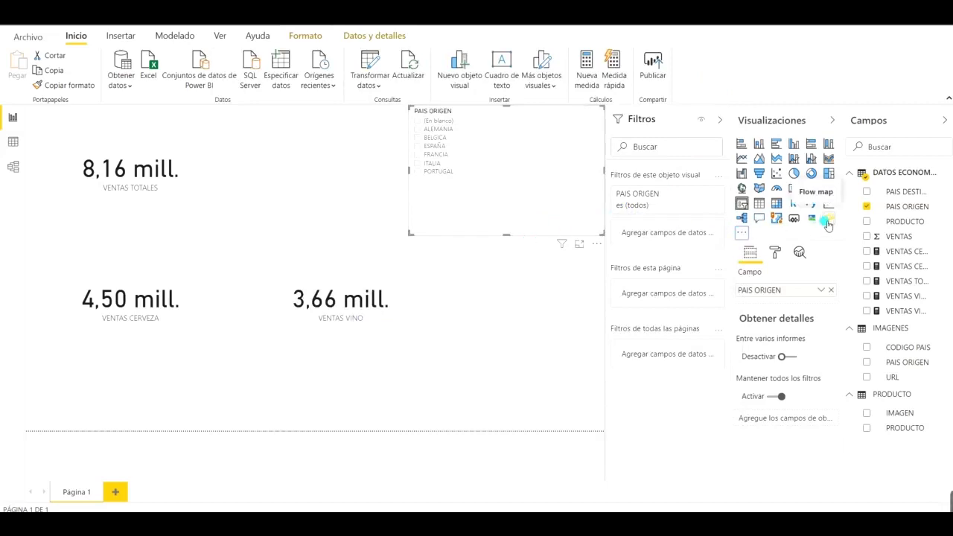
Add blank Página 2, then search the marketplace for 'image' and add Image by CloudScope
click(117, 494)
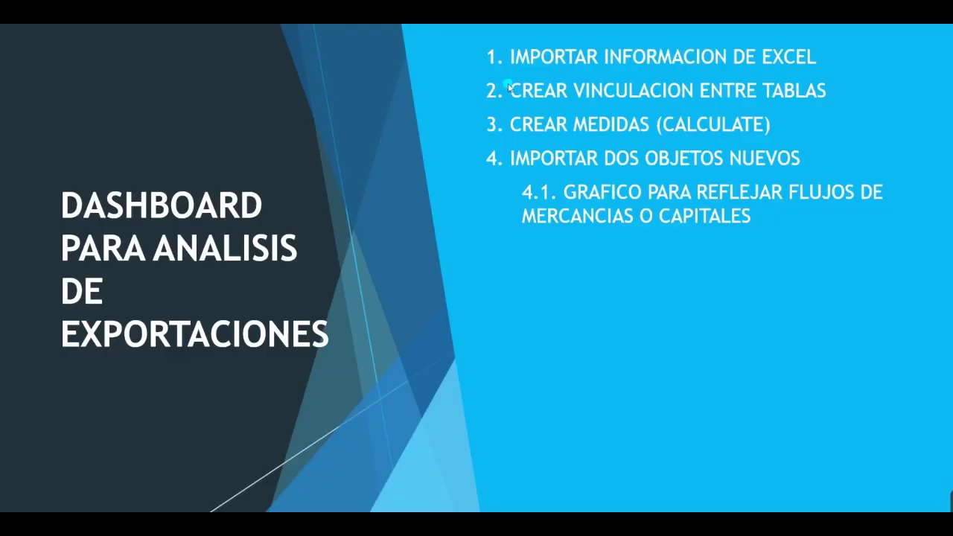
click(546, 179)
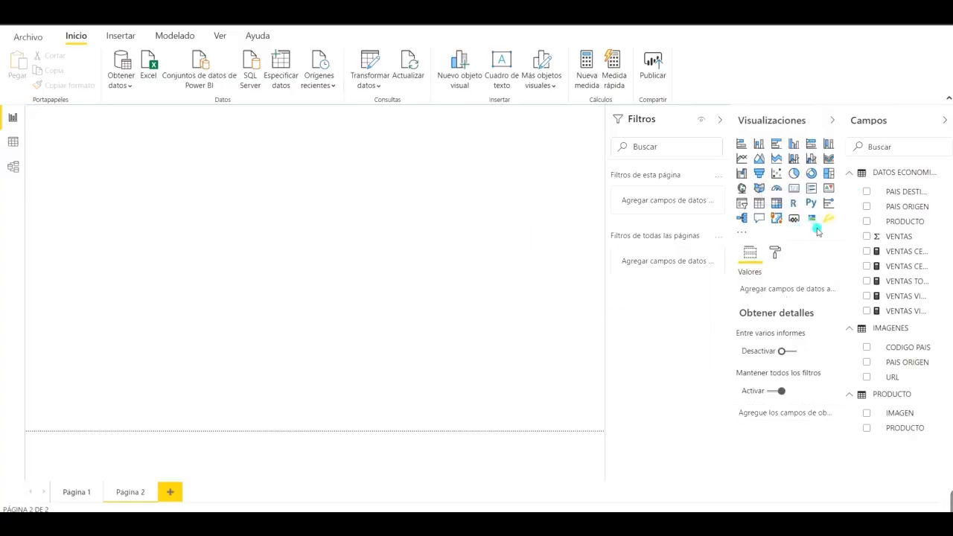
click(743, 232)
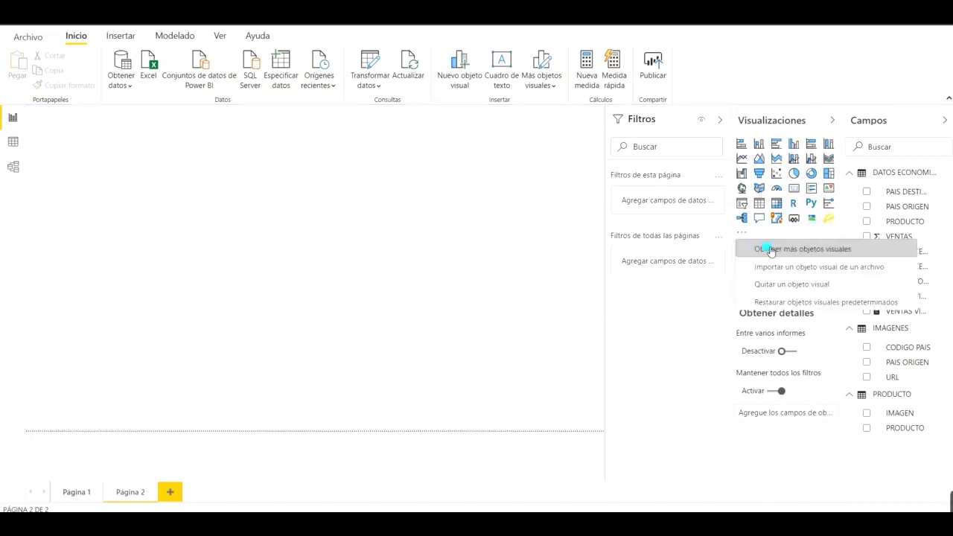
click(771, 250)
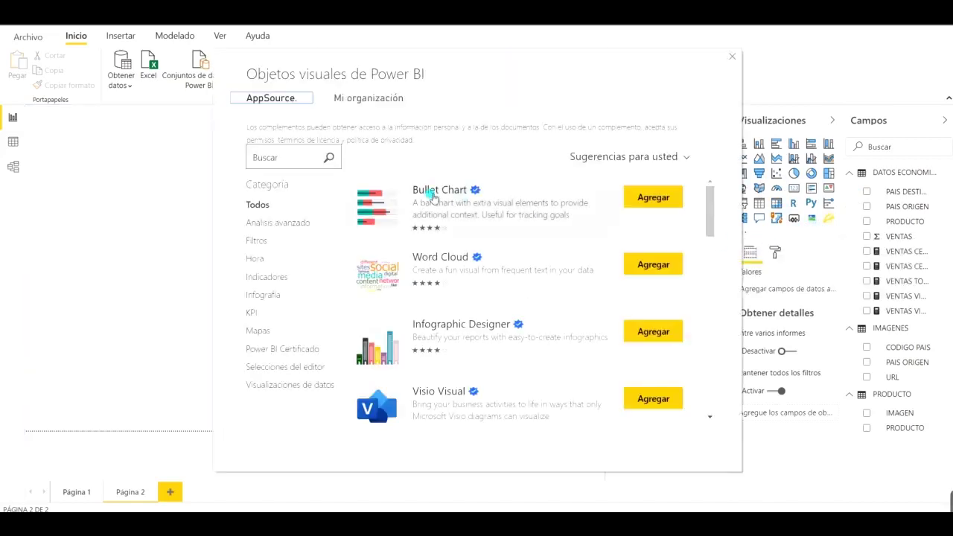
click(264, 164)
text(image)
key(Return)
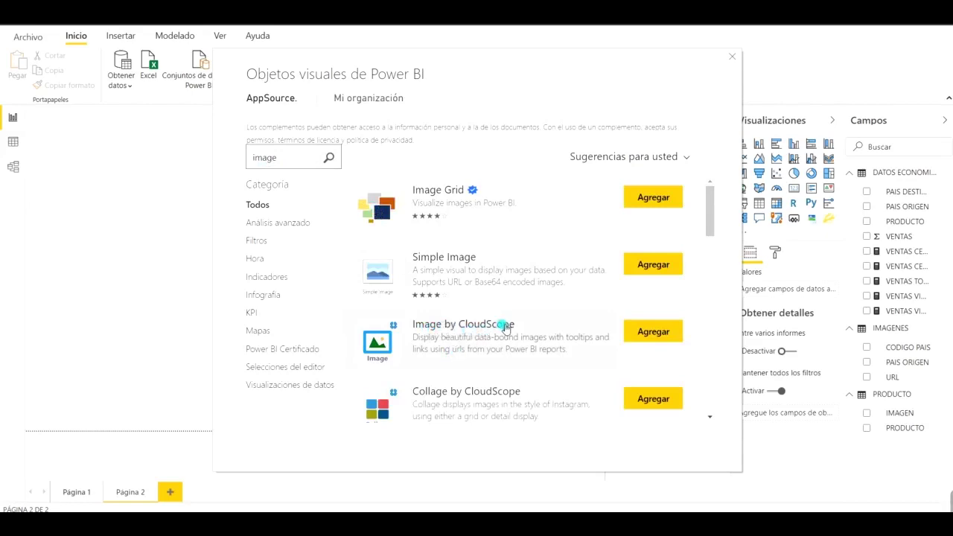
click(637, 347)
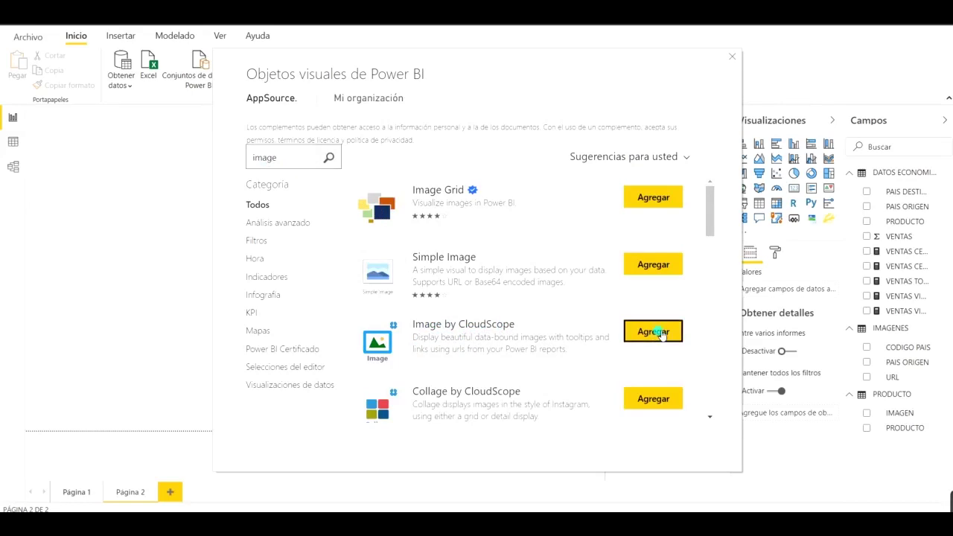
click(734, 59)
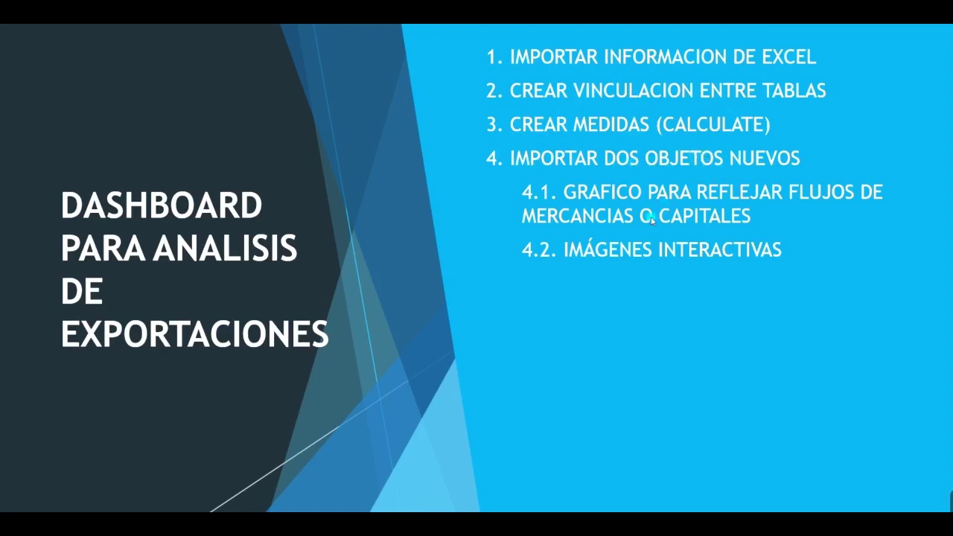
Reveal agenda point 5 with its image slicers, MATRICES, ETIQUETAS and bar chart sub-points
click(646, 273)
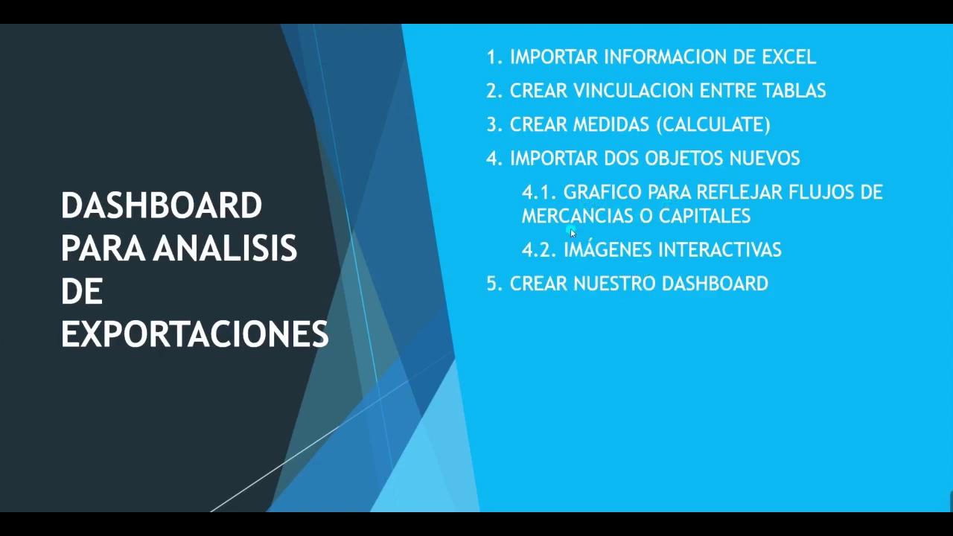
click(531, 302)
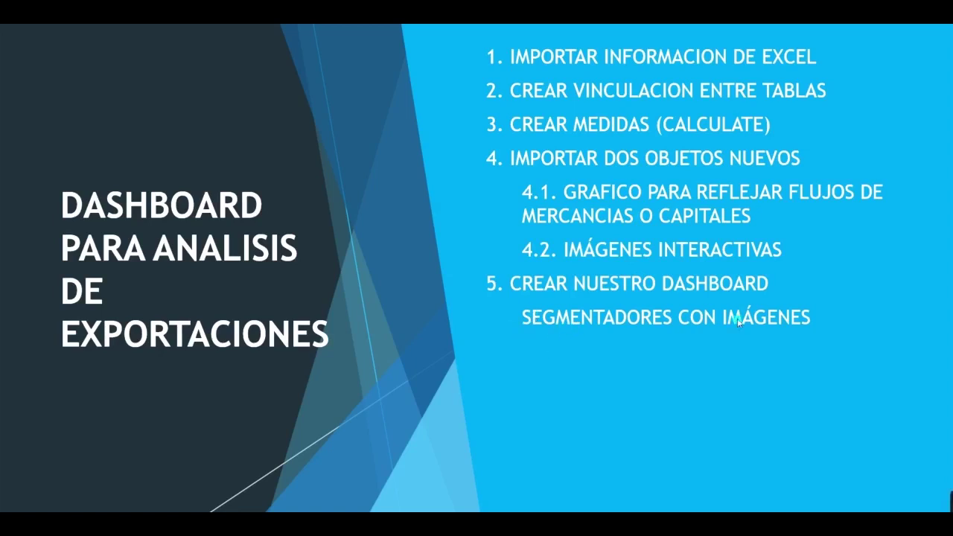
click(609, 386)
click(608, 352)
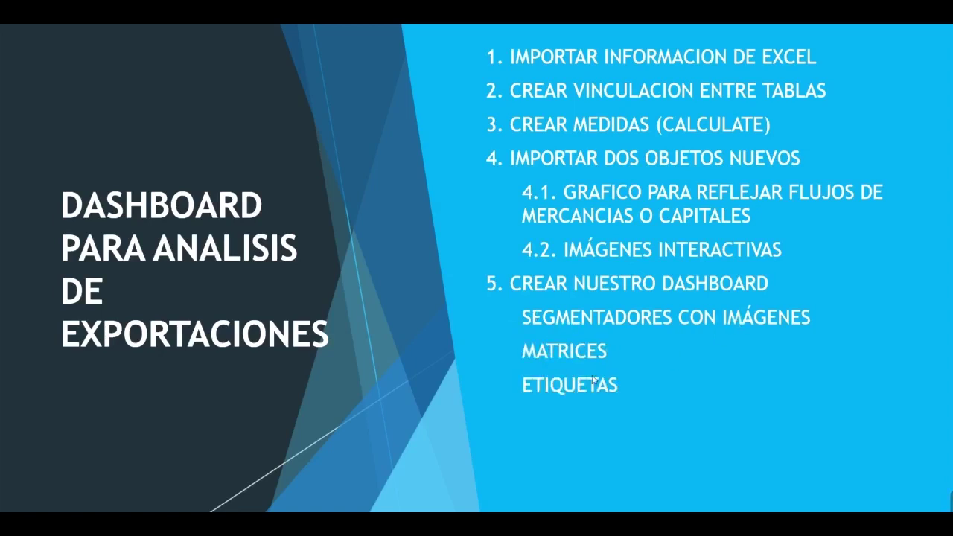
click(602, 391)
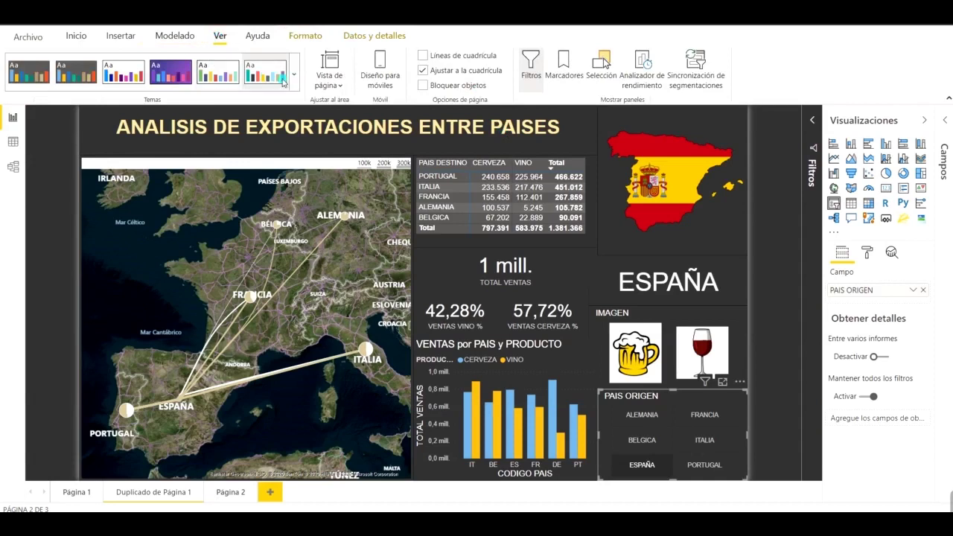
Inspect the finished dashboard's current theme in the Themes gallery without changing it
click(294, 74)
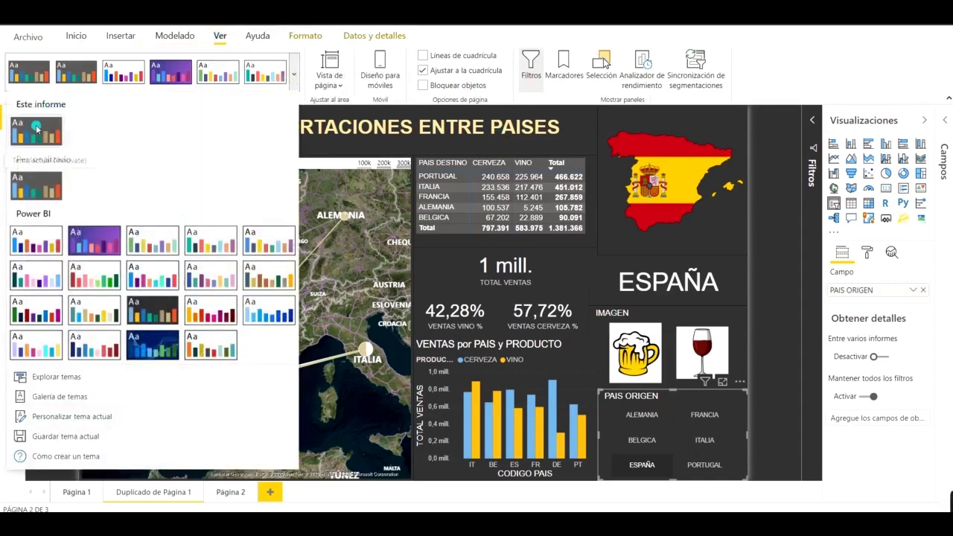
click(571, 124)
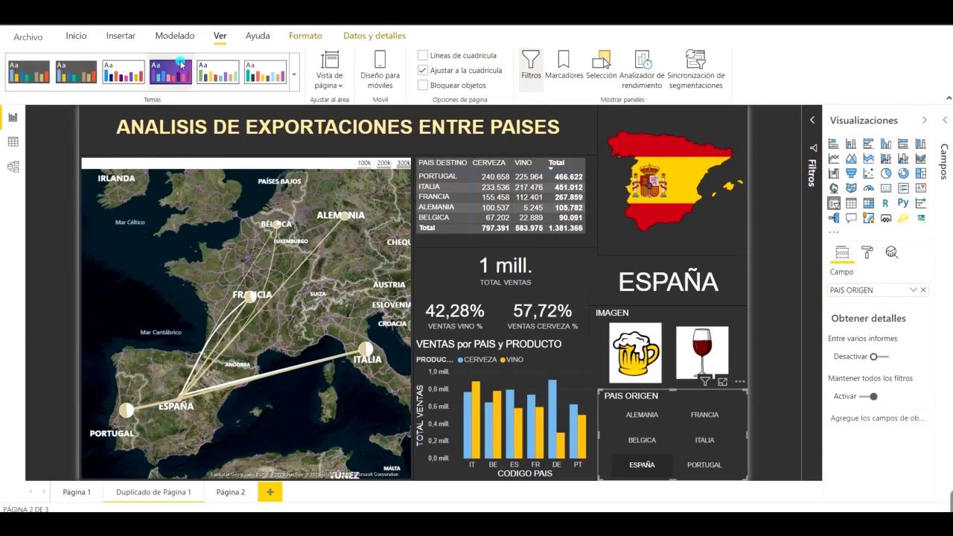
click(291, 79)
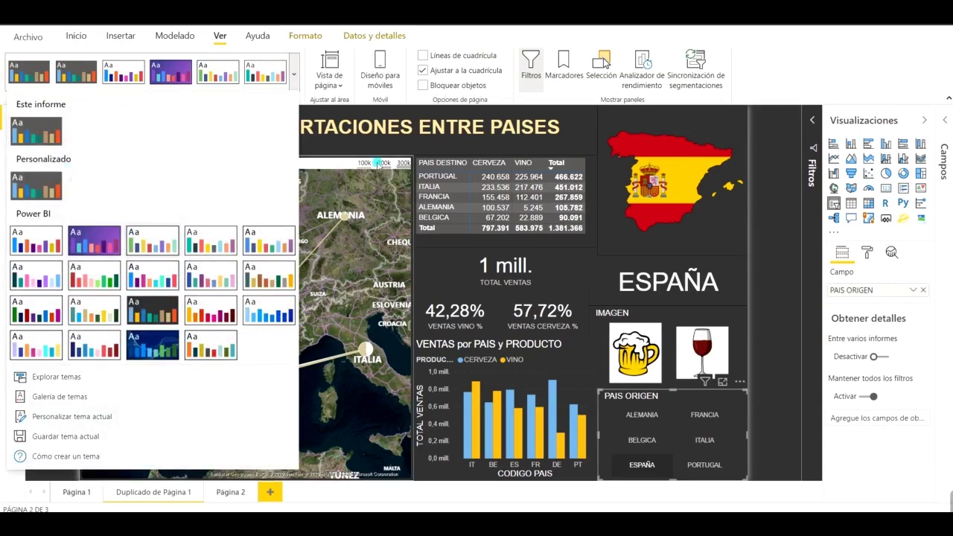
click(365, 136)
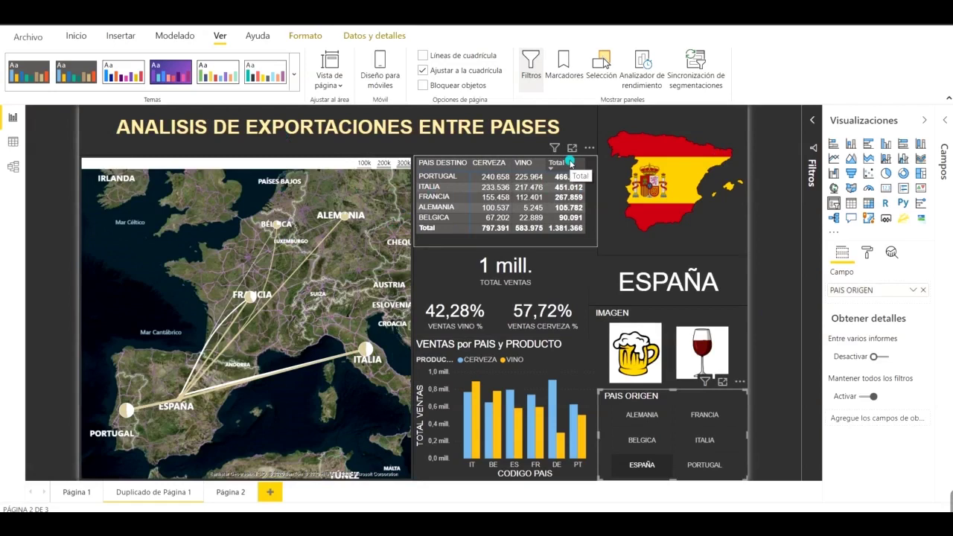
click(296, 75)
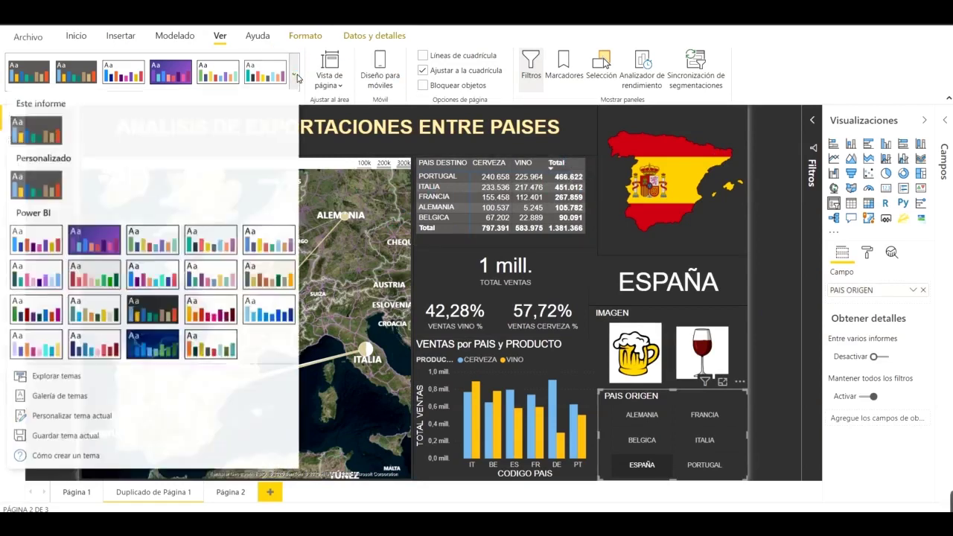
click(55, 136)
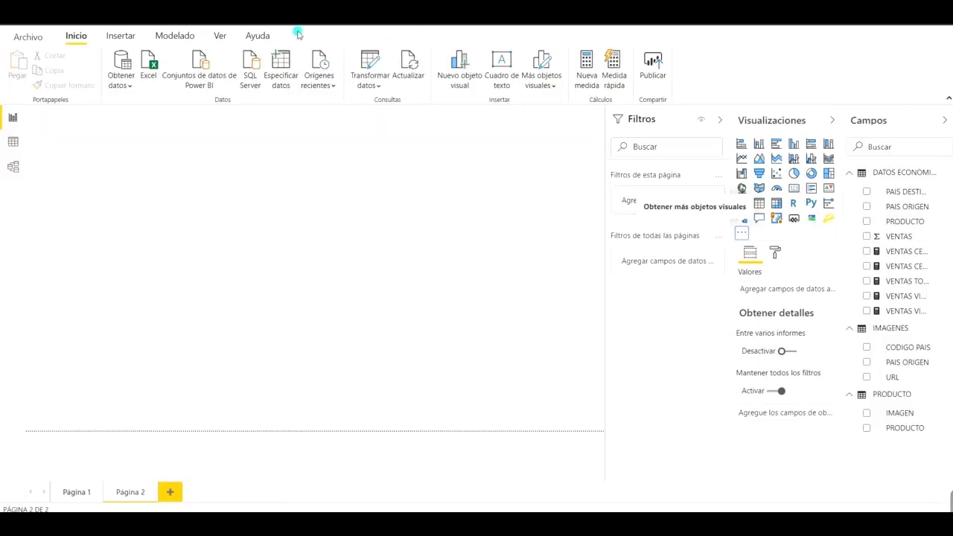
Apply the dark Innovación theme to the report
click(219, 37)
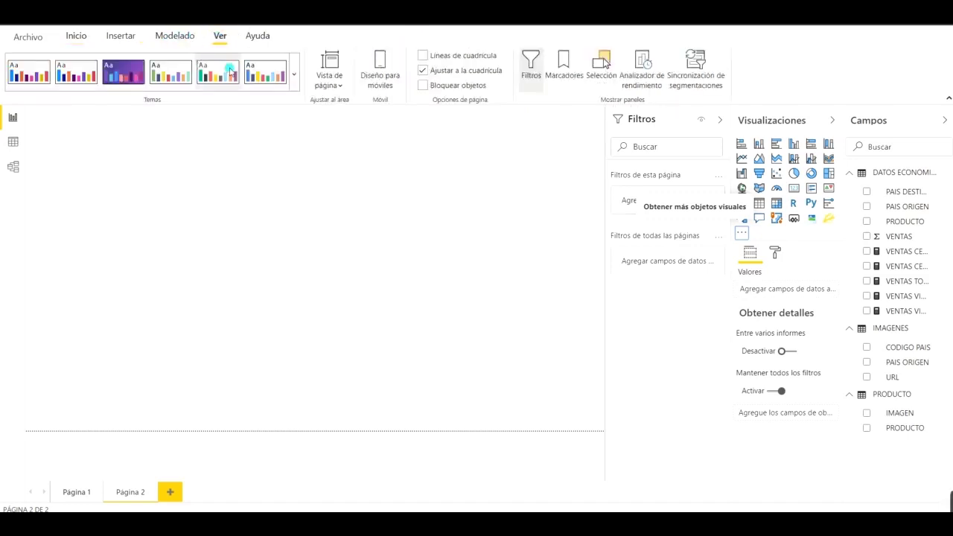
click(287, 86)
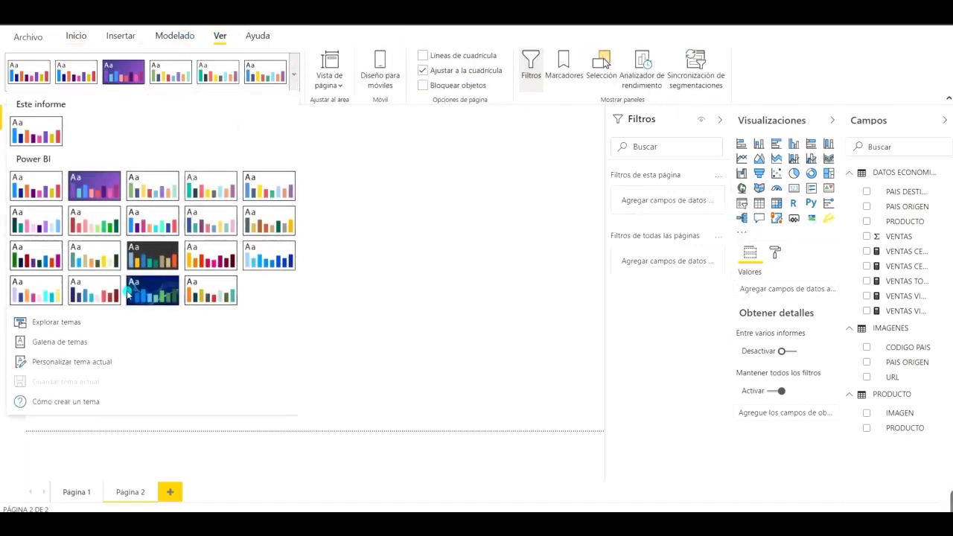
click(153, 255)
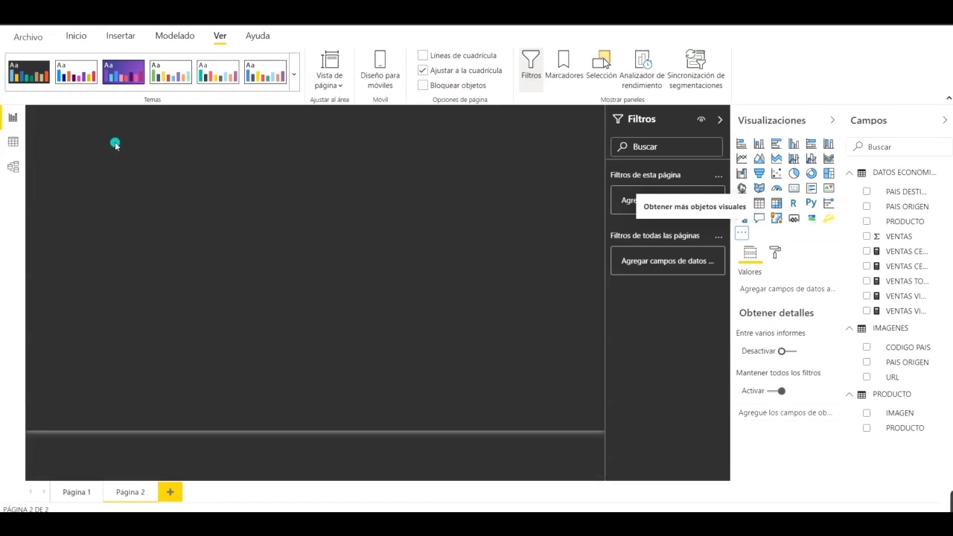
Insert a text box on Página 2 and place the cursor inside it
click(76, 36)
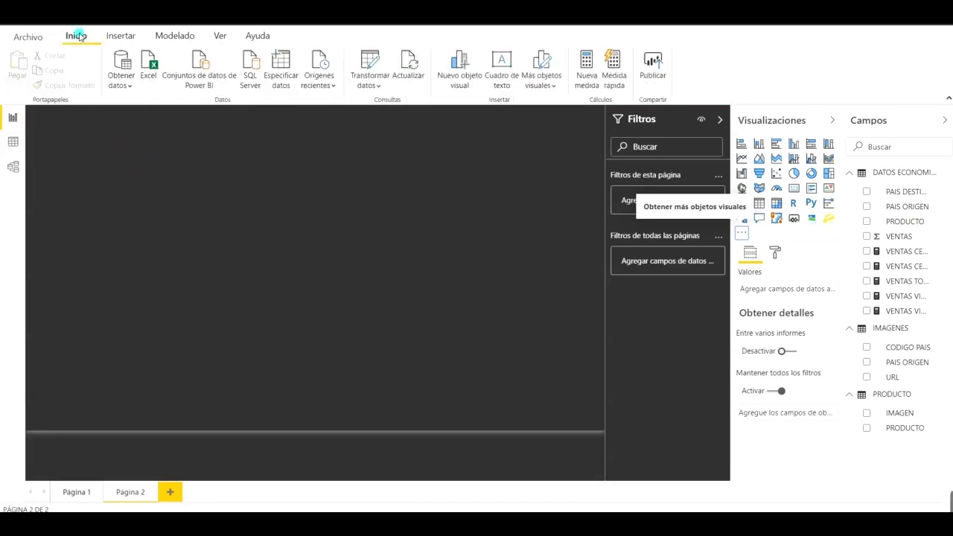
click(502, 63)
click(111, 160)
text(DASHBOARD PARA ANALISIS DE EXPORT)
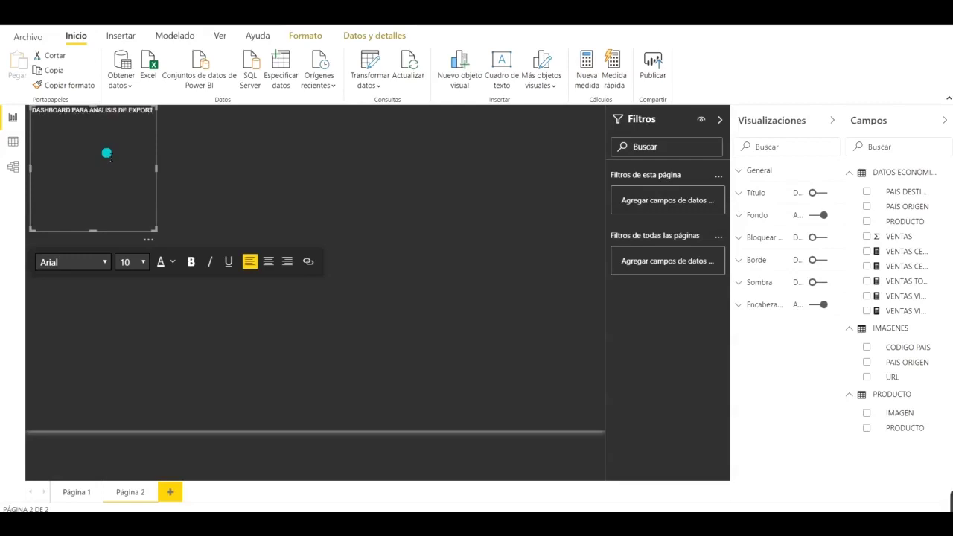
Finish the title 'DASHBOARD PARA ANALISIS DE EXPORTACIONES' and resize its box to one line
text(ACIONES)
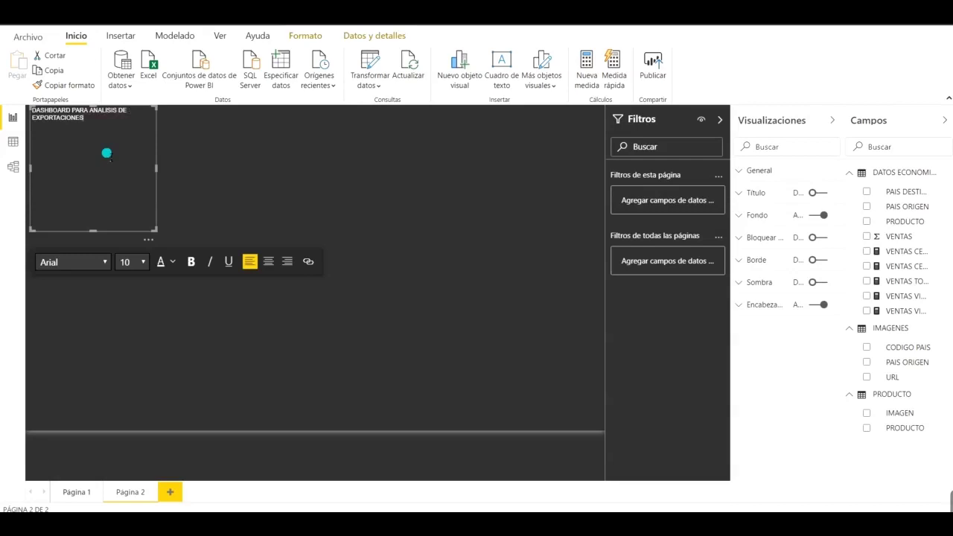
drag(156, 168, 477, 156)
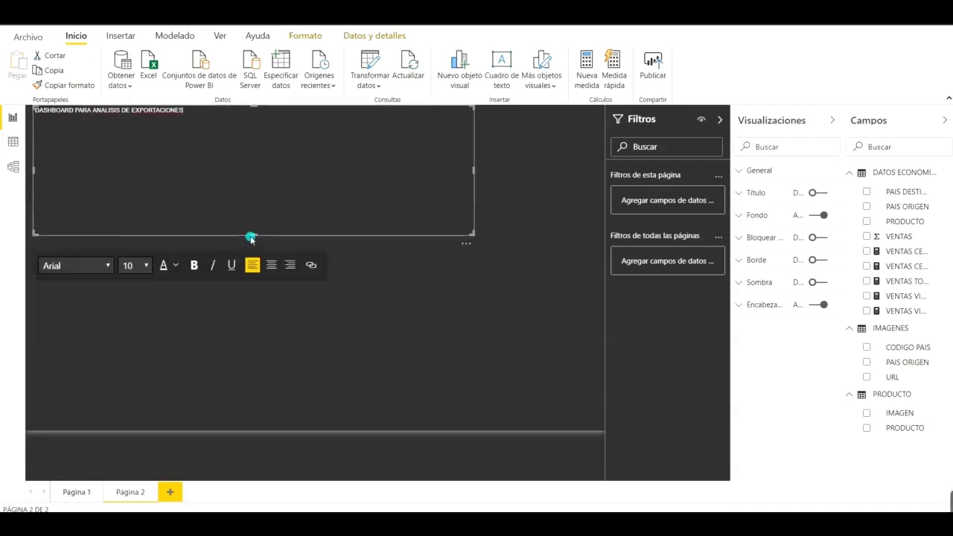
drag(254, 234, 226, 141)
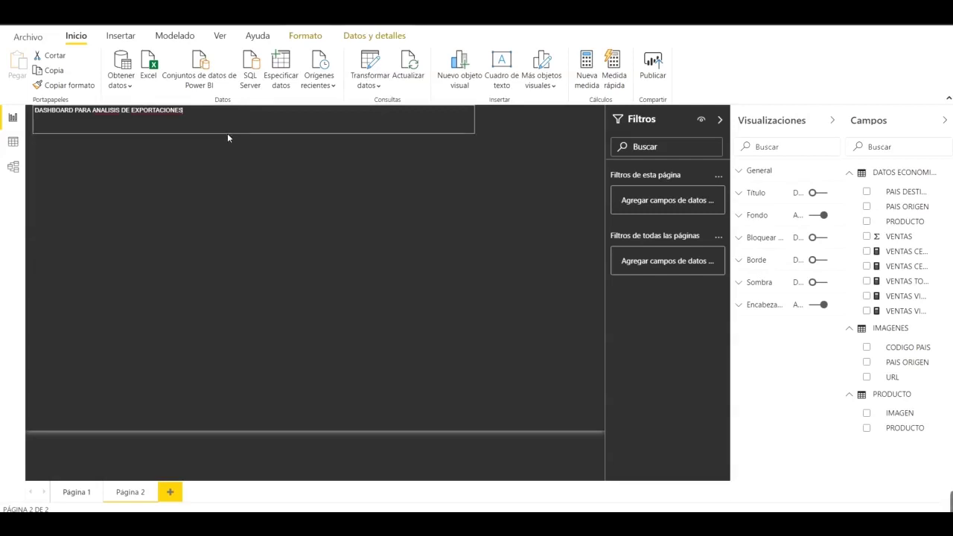
Format the whole title as 28 pt, bold, centred and gold
key(ctrl+a)
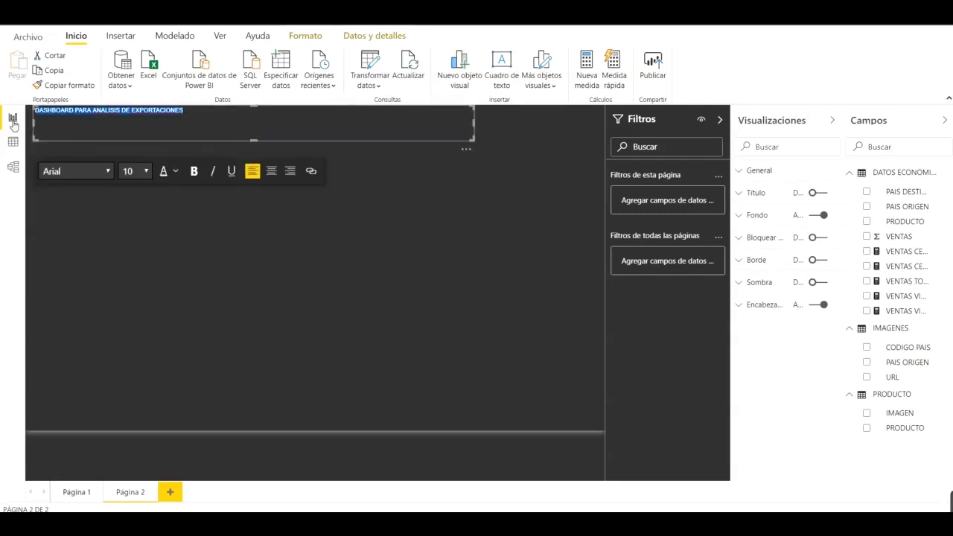
click(146, 172)
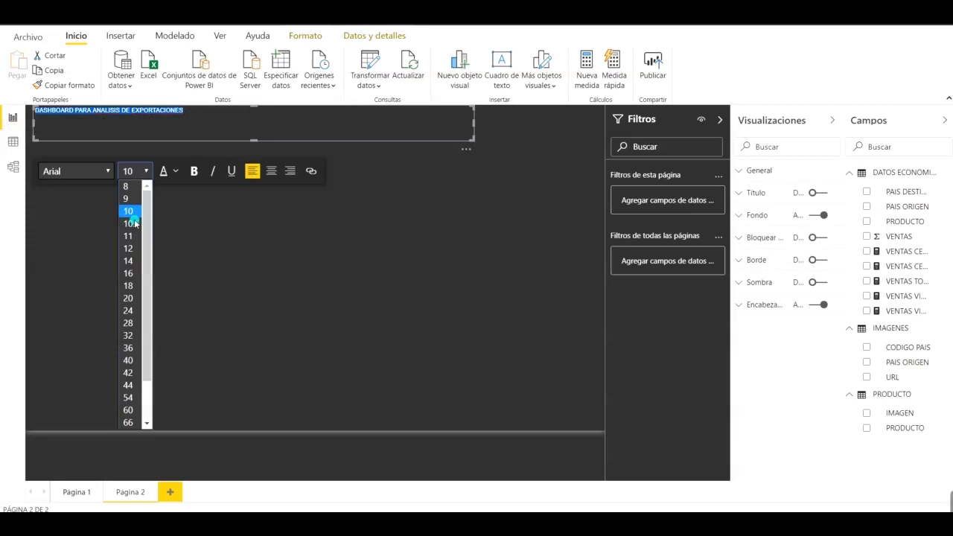
click(132, 325)
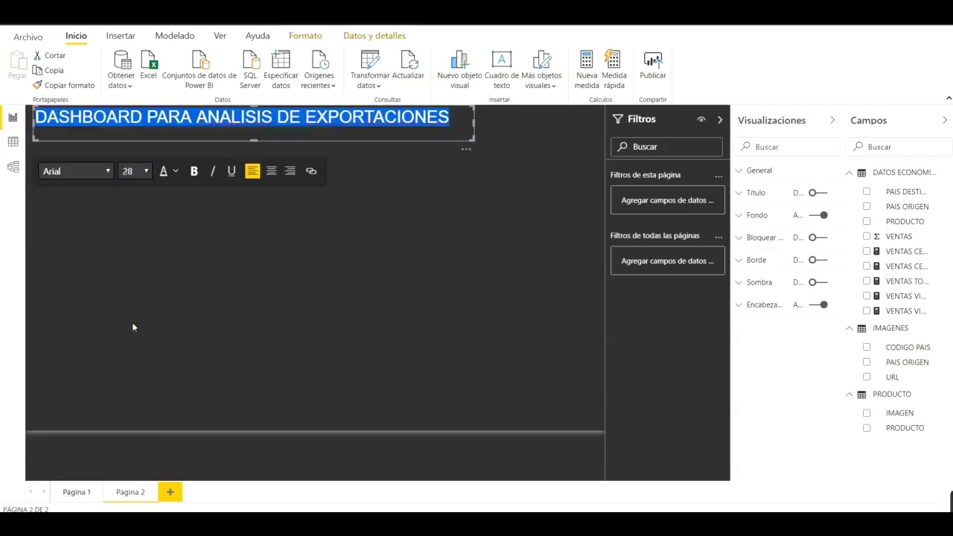
click(271, 171)
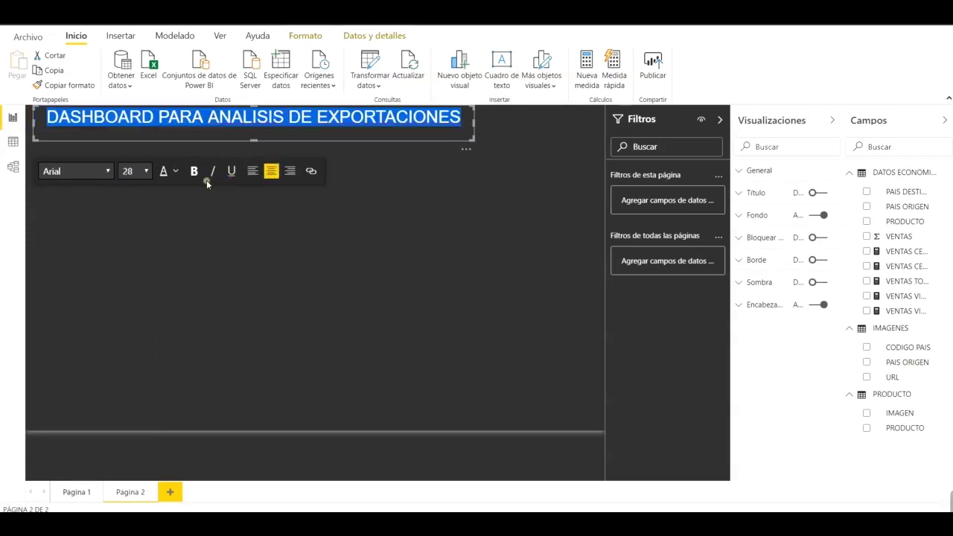
click(193, 171)
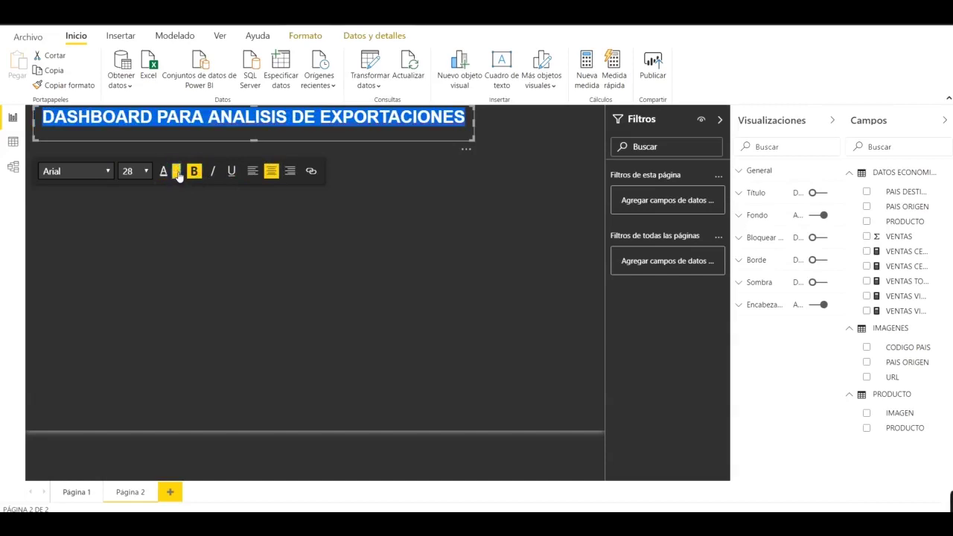
click(177, 172)
click(212, 218)
click(42, 117)
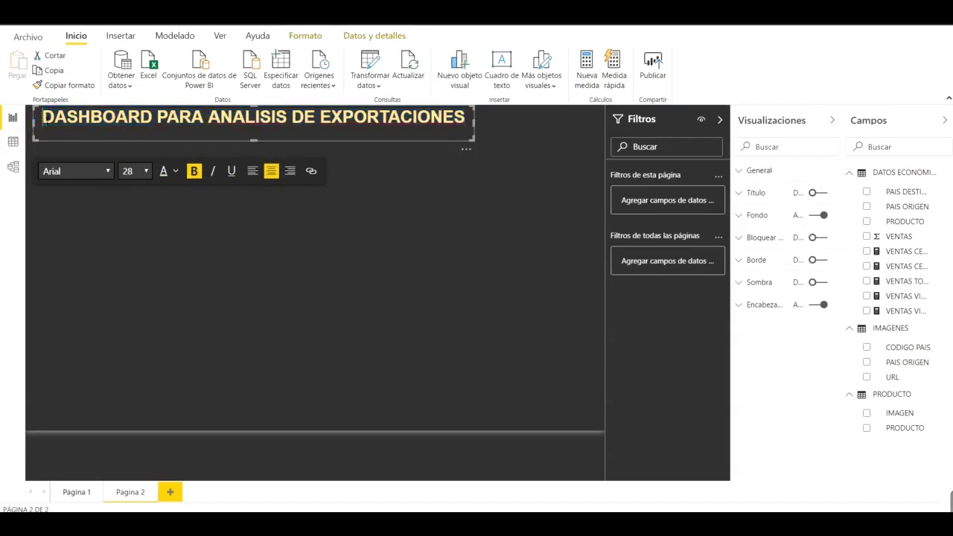
click(432, 193)
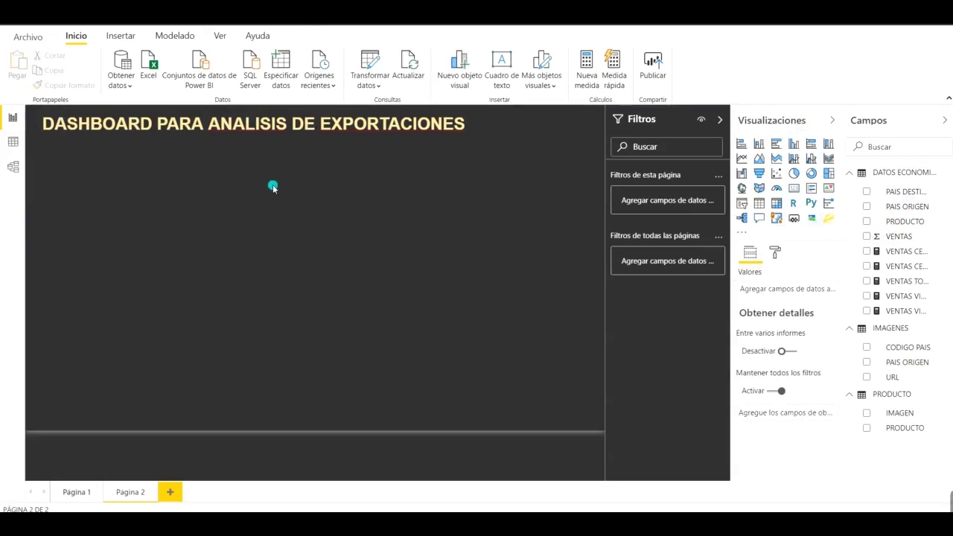
Insert a Flow map visual below the title, making it taller and slightly narrower
click(830, 220)
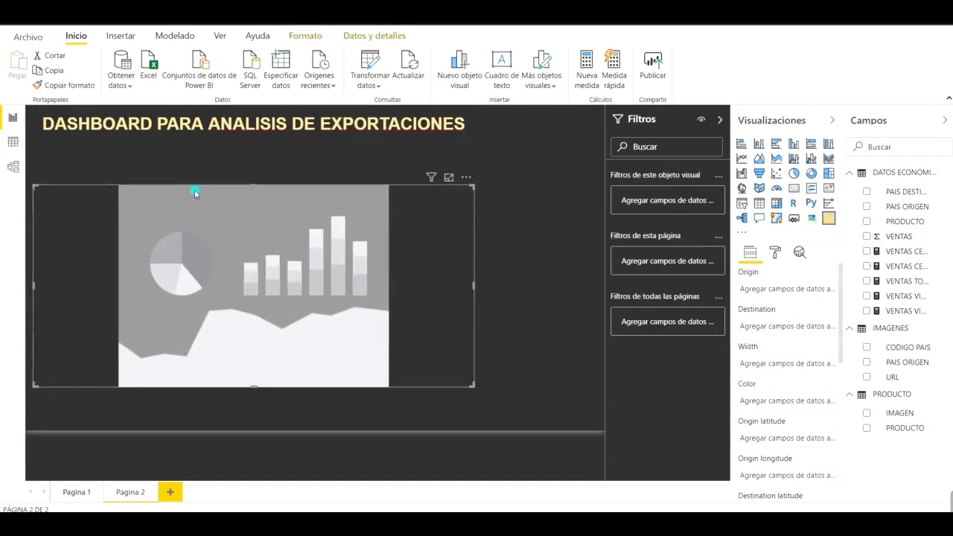
drag(255, 190, 254, 156)
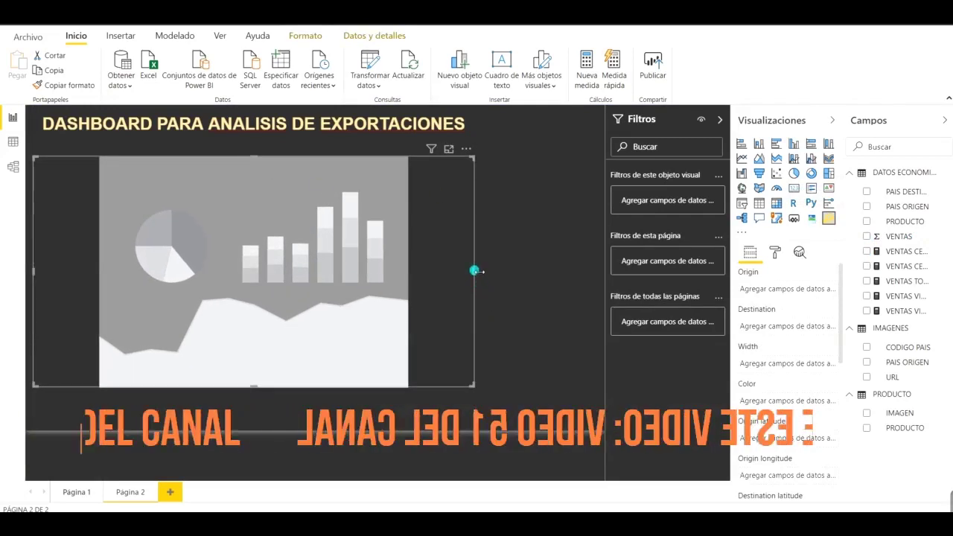
drag(477, 274, 424, 270)
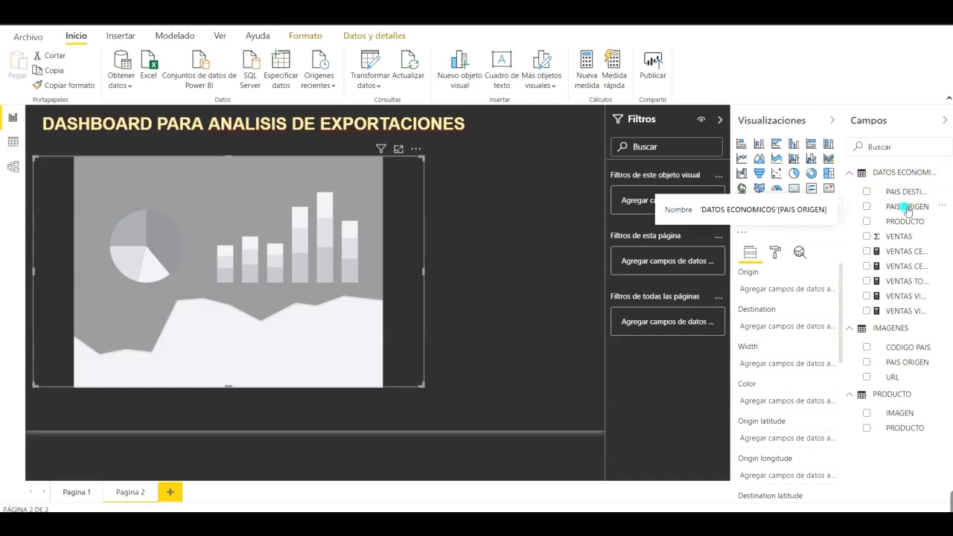
Set the flow map's Origin to PAIS ORIGEN and Destination to PAIS DESTINO
drag(908, 211, 789, 292)
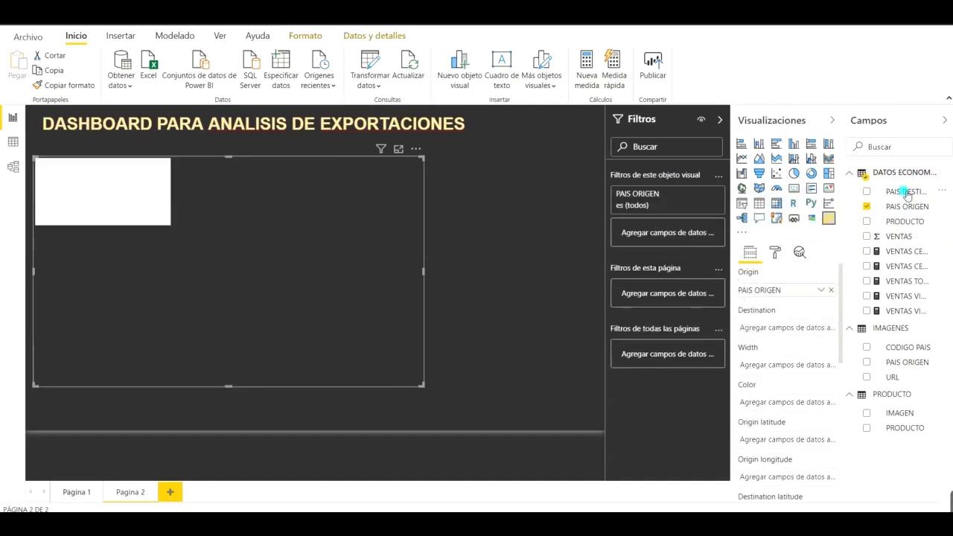
drag(908, 195, 792, 330)
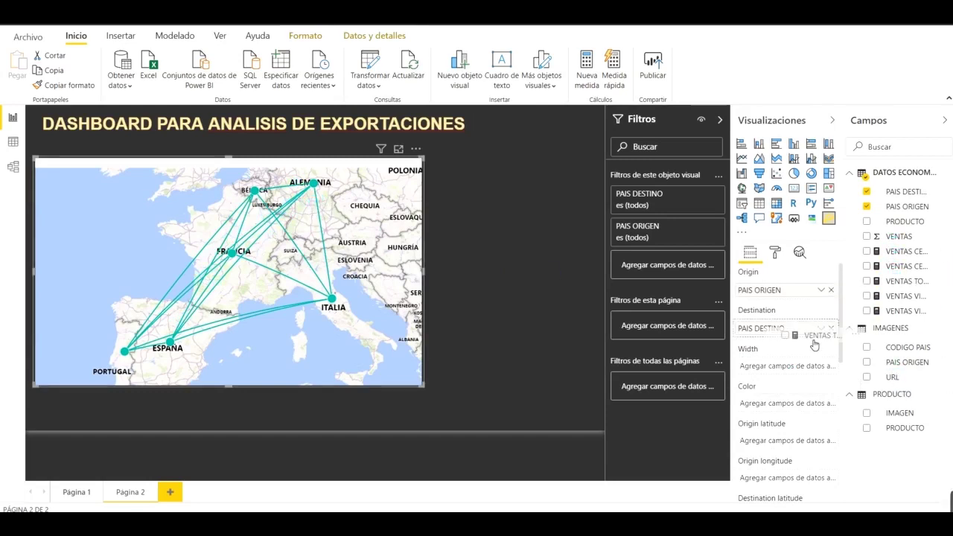
Scale the flow map's route widths by VENTAS TOTALES and colour the routes by PRODUCTO
drag(901, 283, 788, 368)
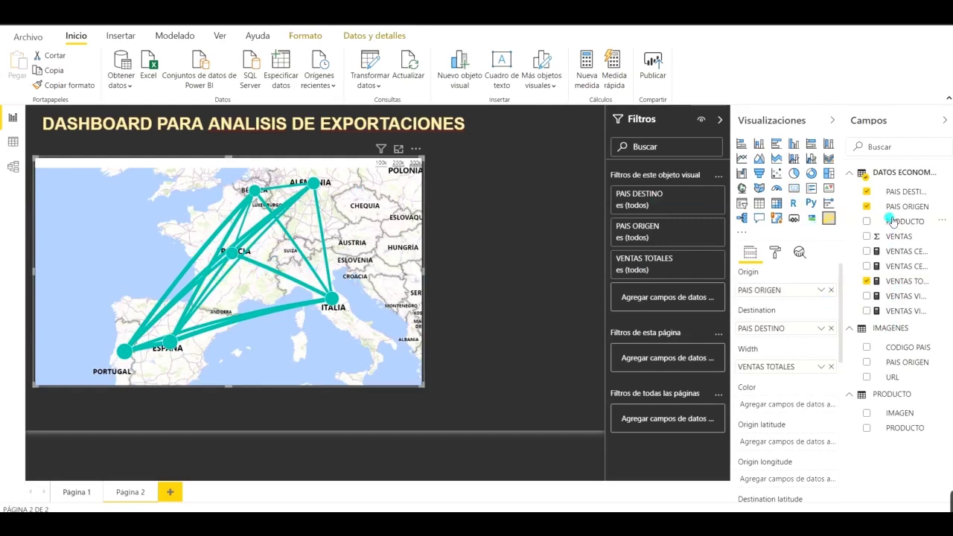
drag(901, 222, 788, 410)
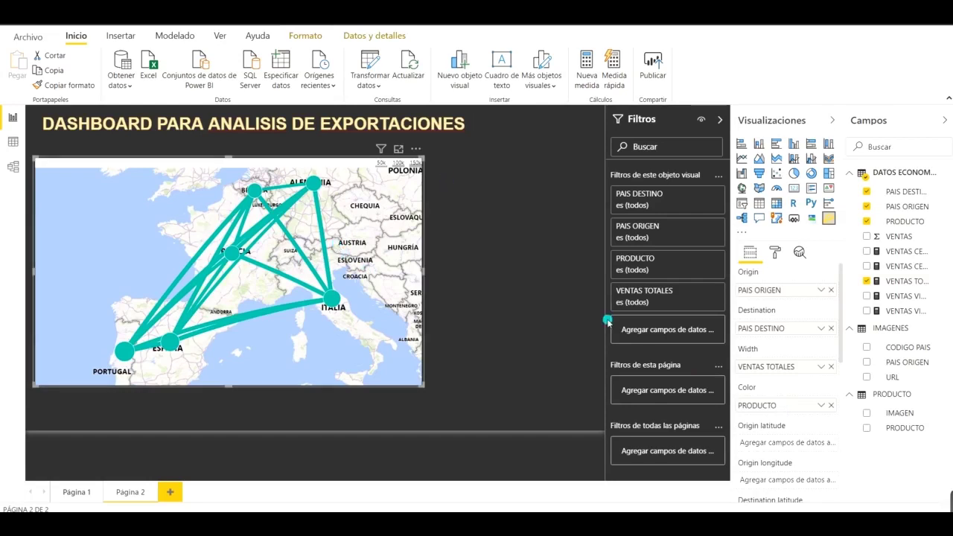
scroll(783, 355, down, 1)
scroll(782, 356, down, 3)
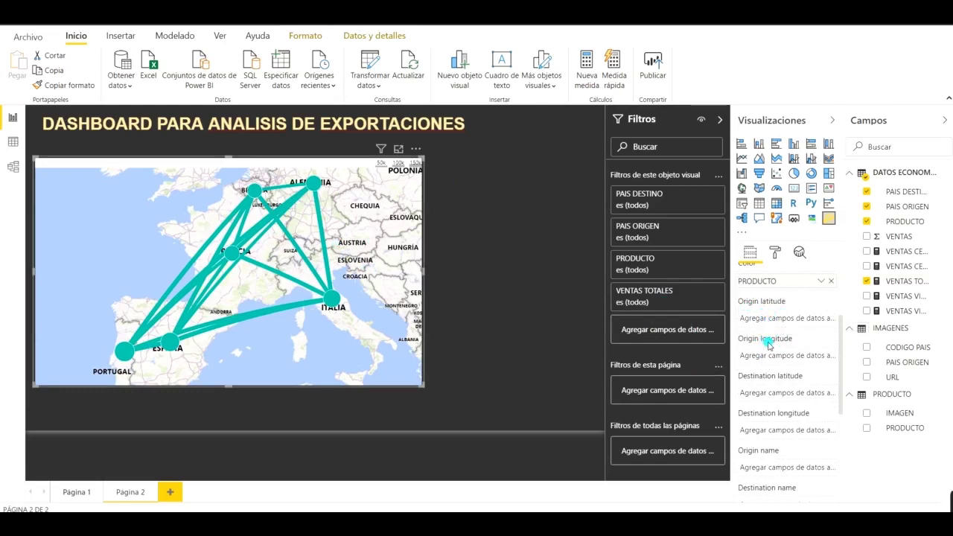
mouse_move(770, 345)
scroll(817, 338, down, 3)
scroll(817, 337, down, 1)
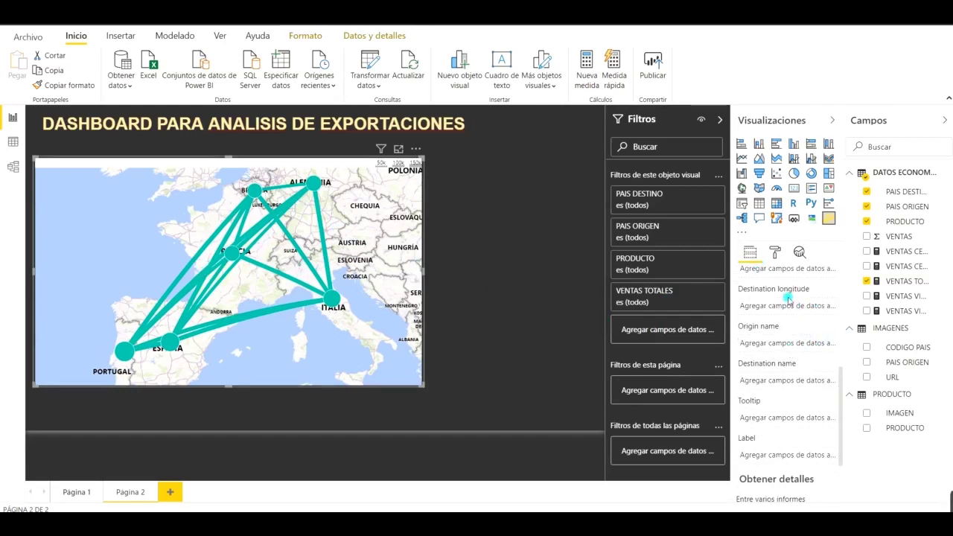
scroll(783, 417, down, 3)
scroll(781, 419, down, 1)
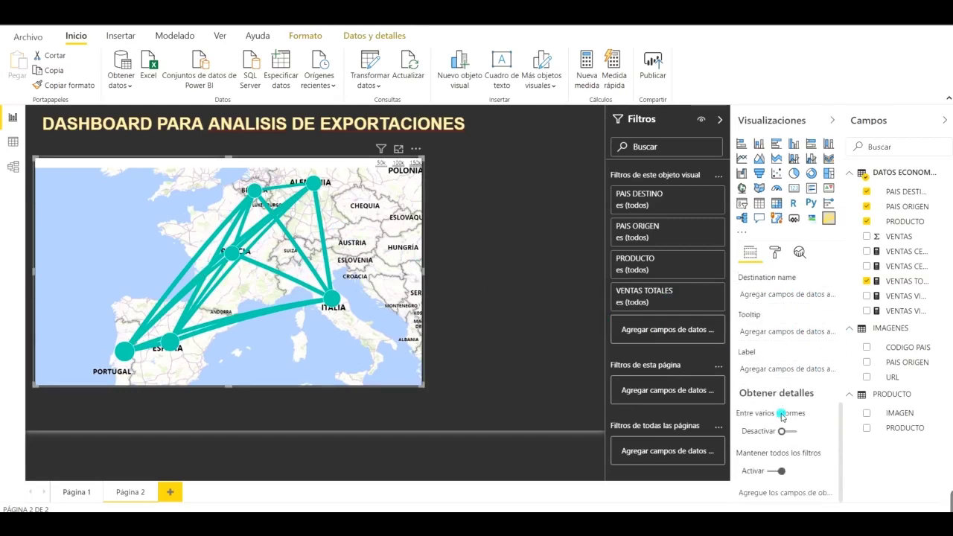
scroll(782, 417, up, 5)
scroll(782, 417, up, 4)
scroll(782, 417, up, 3)
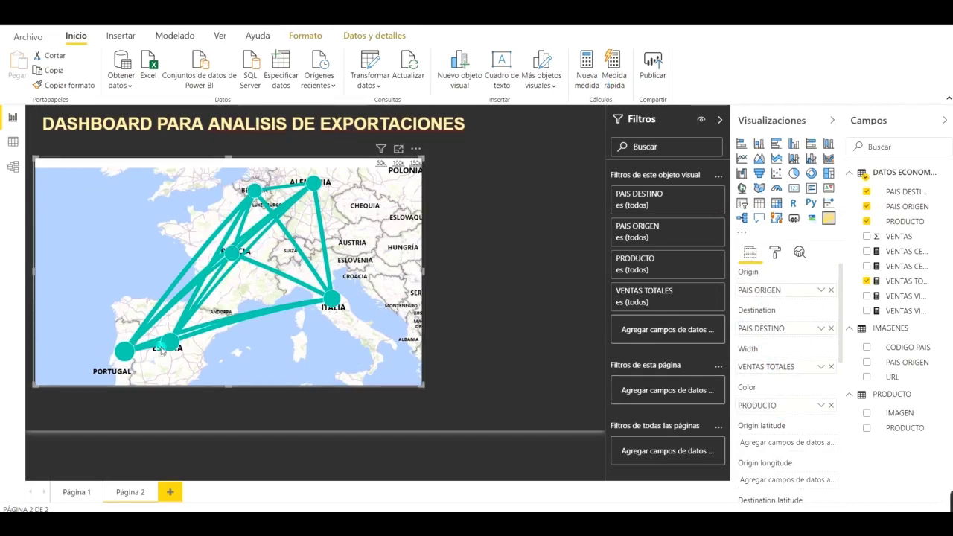
Resize the flow map: extend its bottom, narrow its right side and raise its top edge
drag(231, 395, 230, 427)
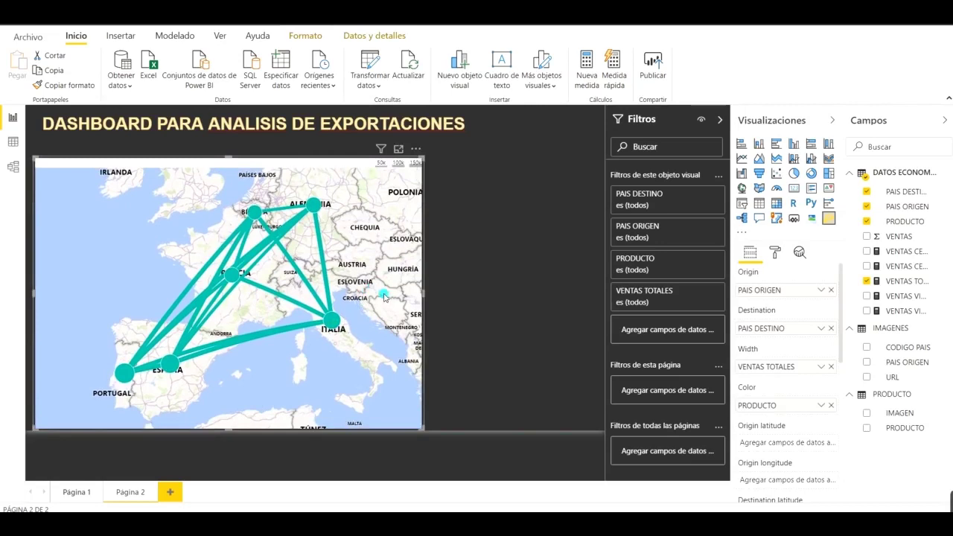
drag(428, 294, 378, 274)
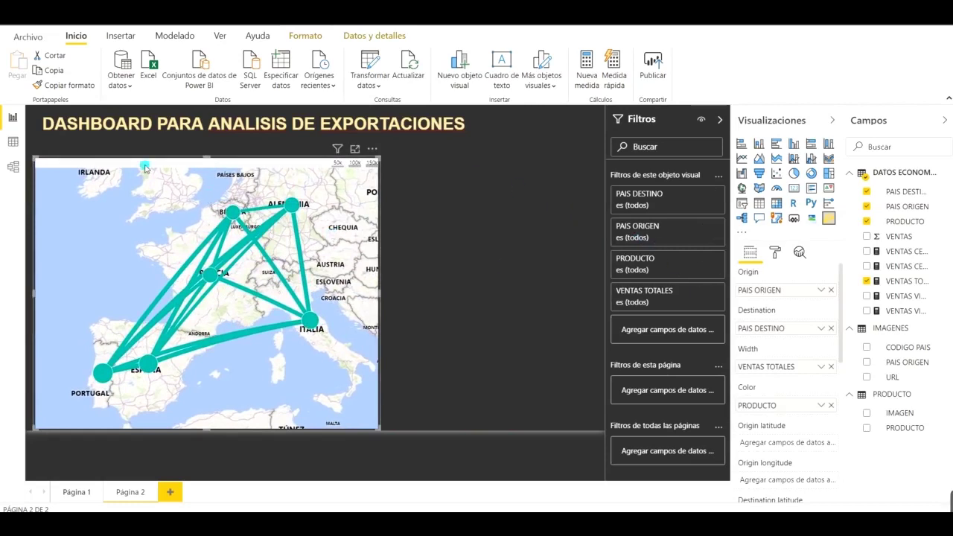
drag(205, 159, 207, 143)
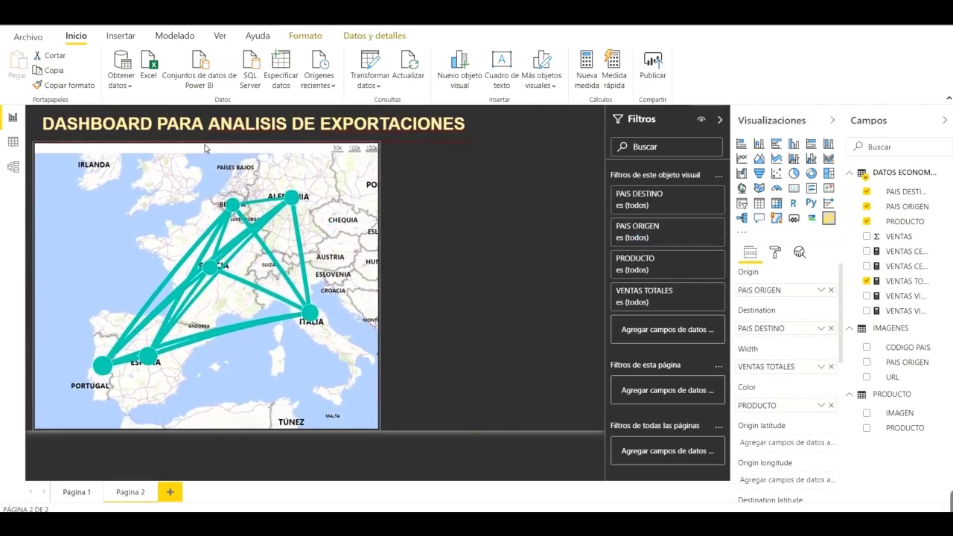
click(775, 257)
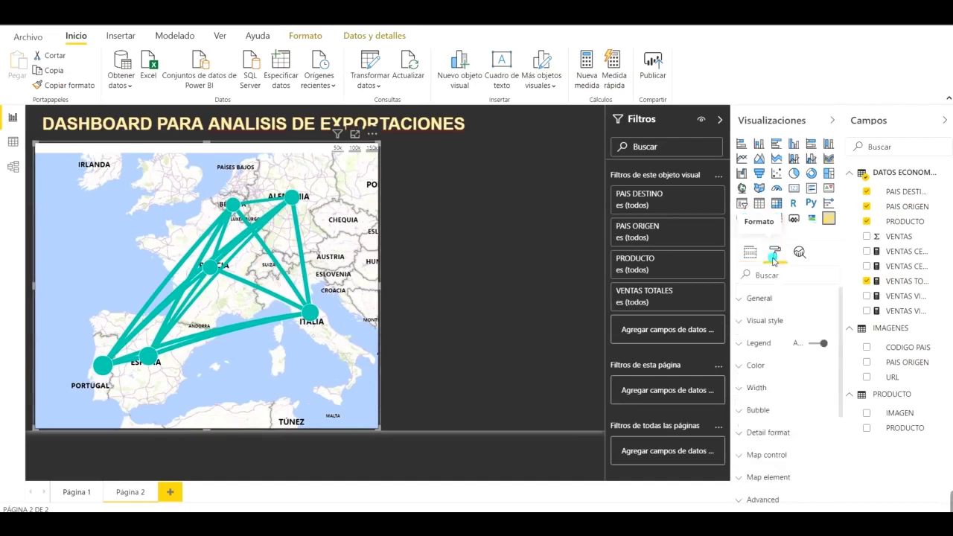
click(747, 301)
click(744, 301)
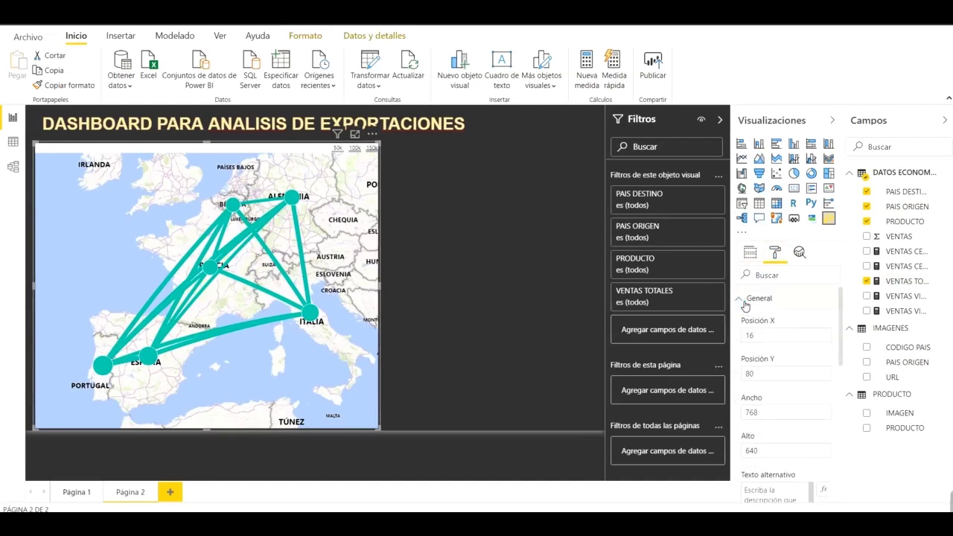
click(745, 299)
click(745, 320)
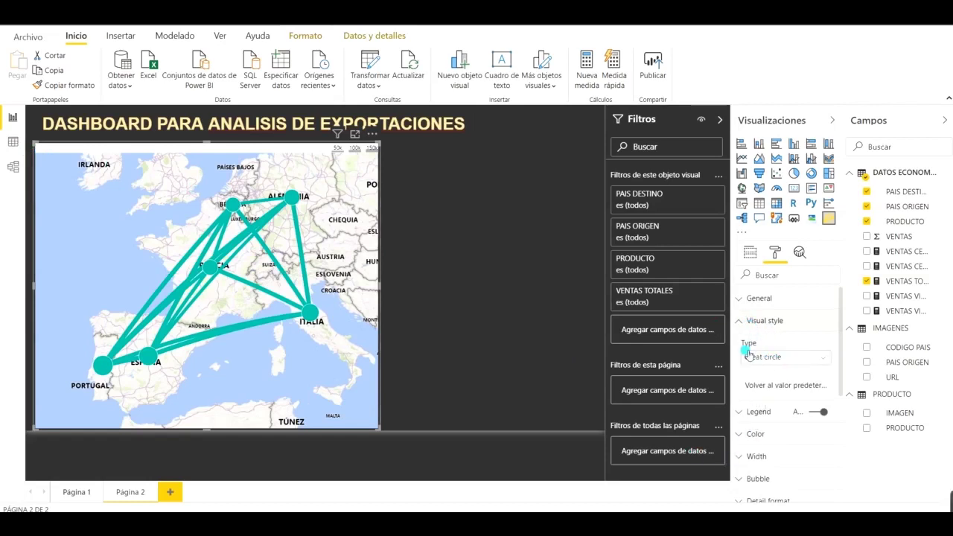
click(825, 358)
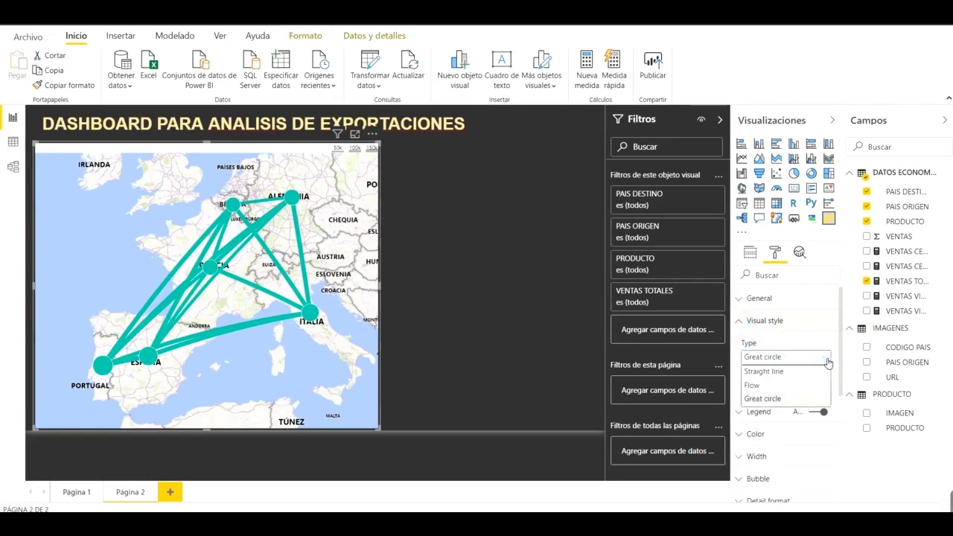
click(791, 372)
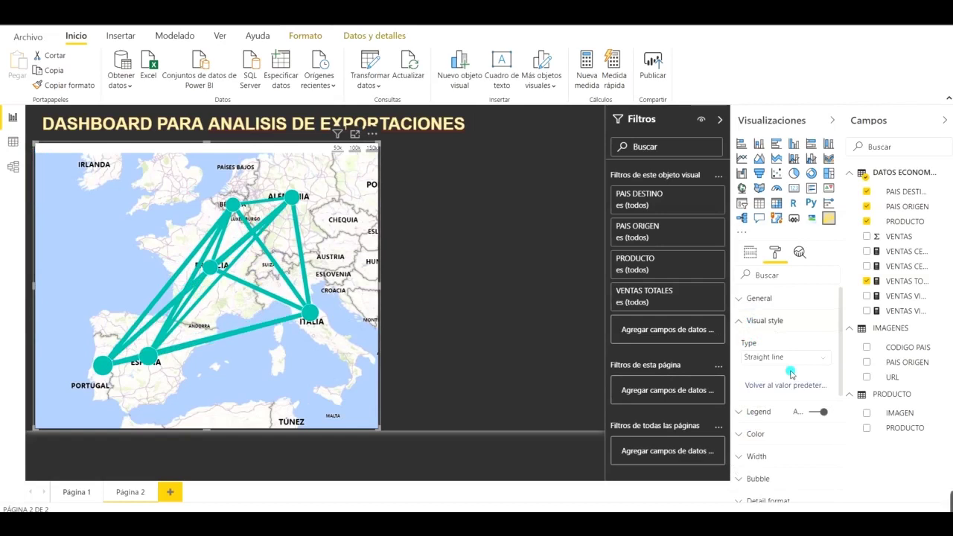
click(823, 359)
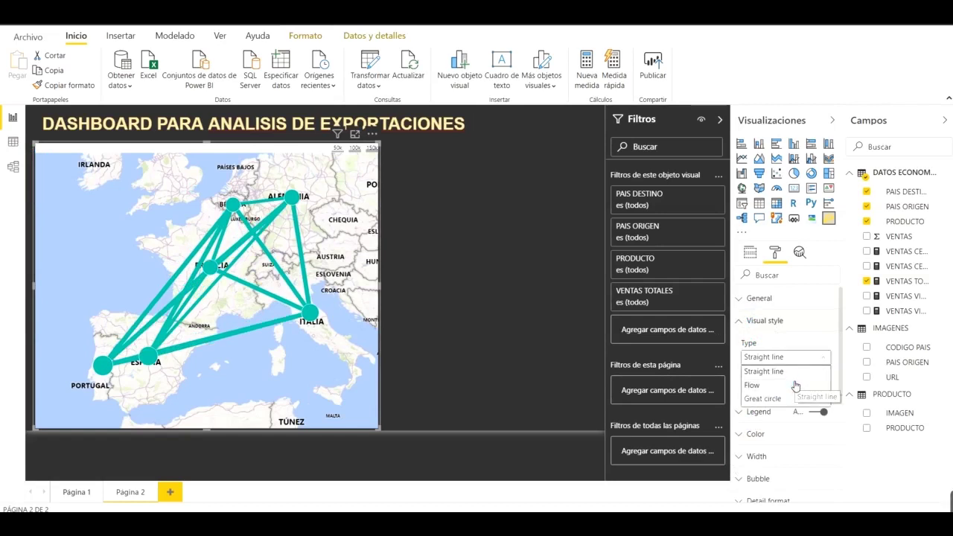
click(795, 385)
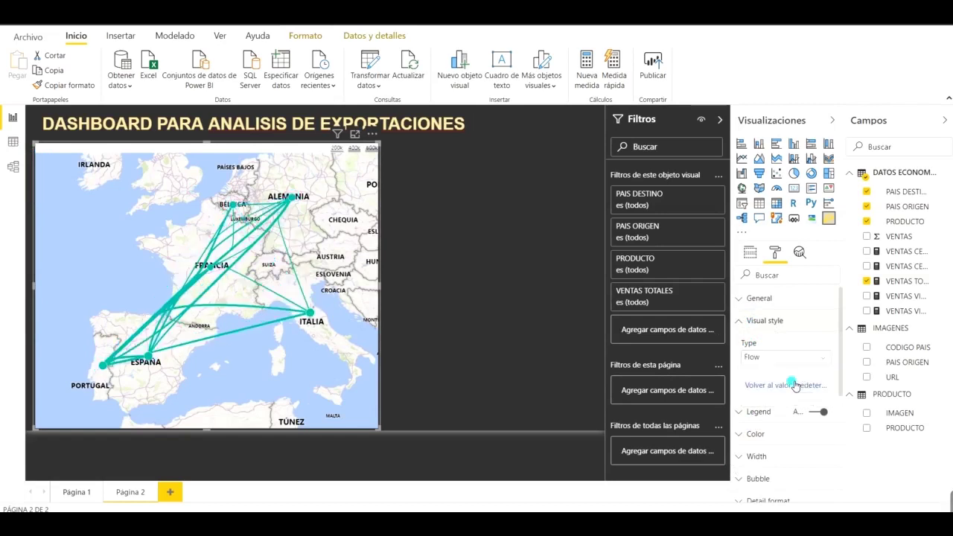
click(832, 363)
click(774, 403)
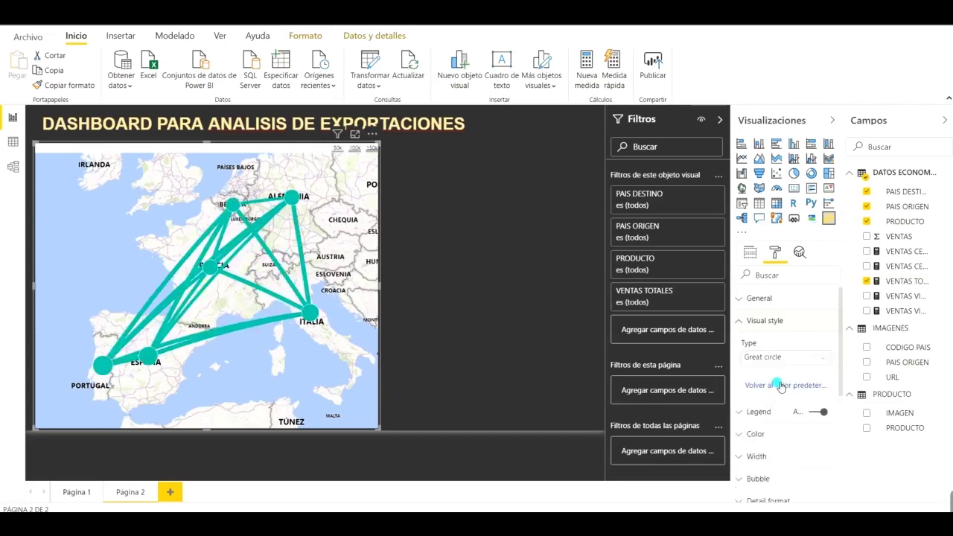
click(827, 361)
click(779, 385)
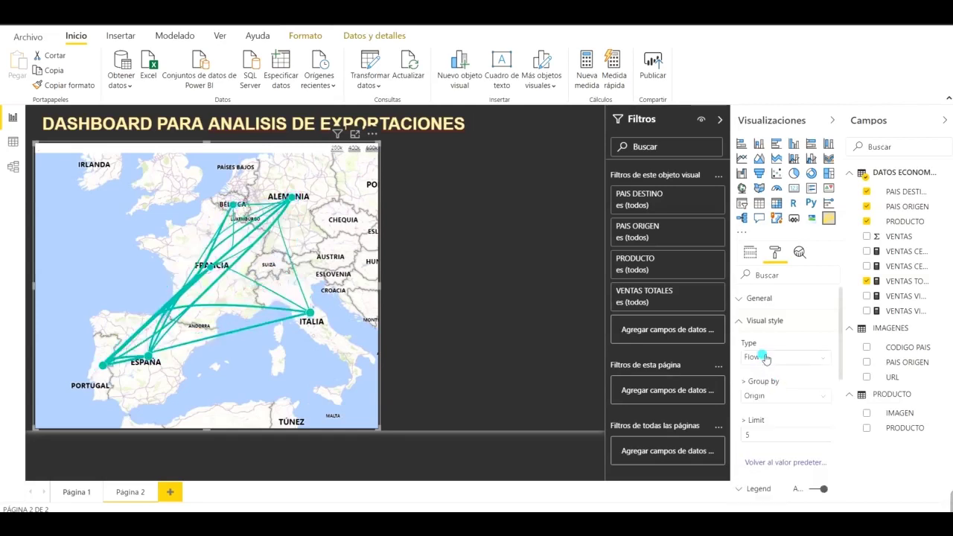
scroll(772, 383, down, 1)
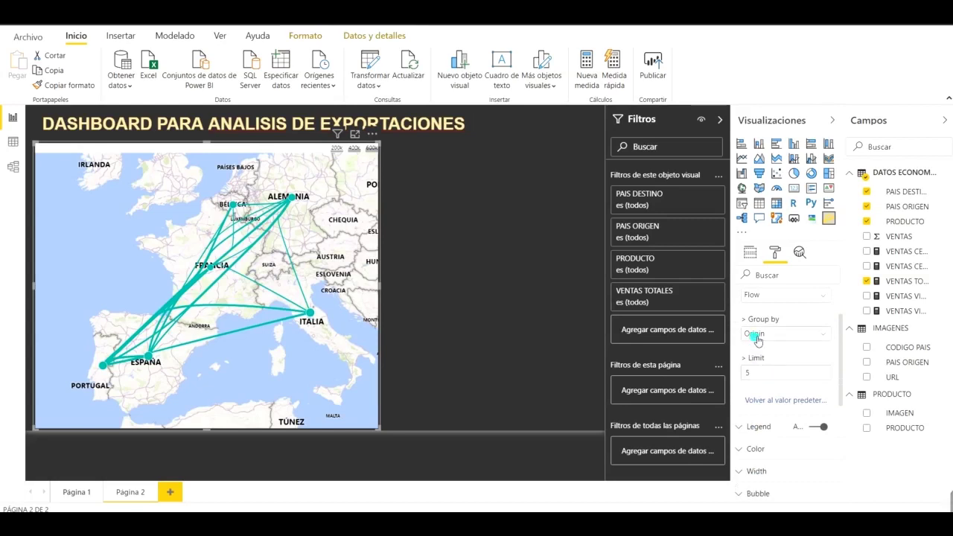
scroll(756, 339, up, 1)
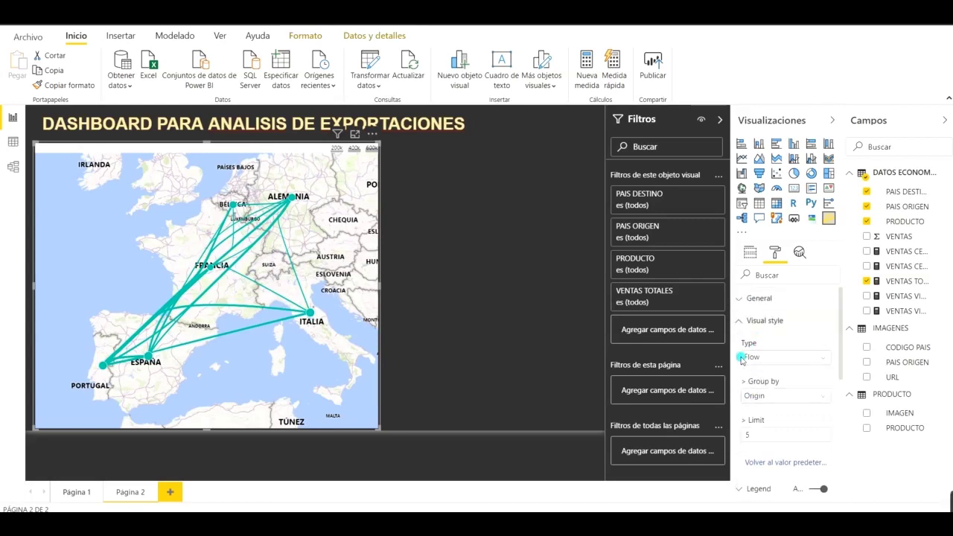
click(742, 326)
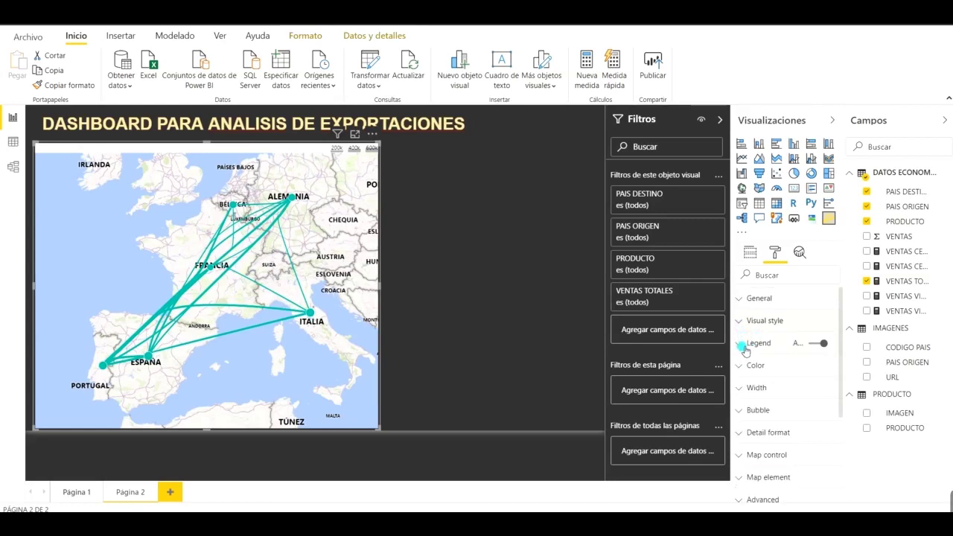
In the route colour settings, make VINO routes pale white and CERVEZA routes gold
click(743, 376)
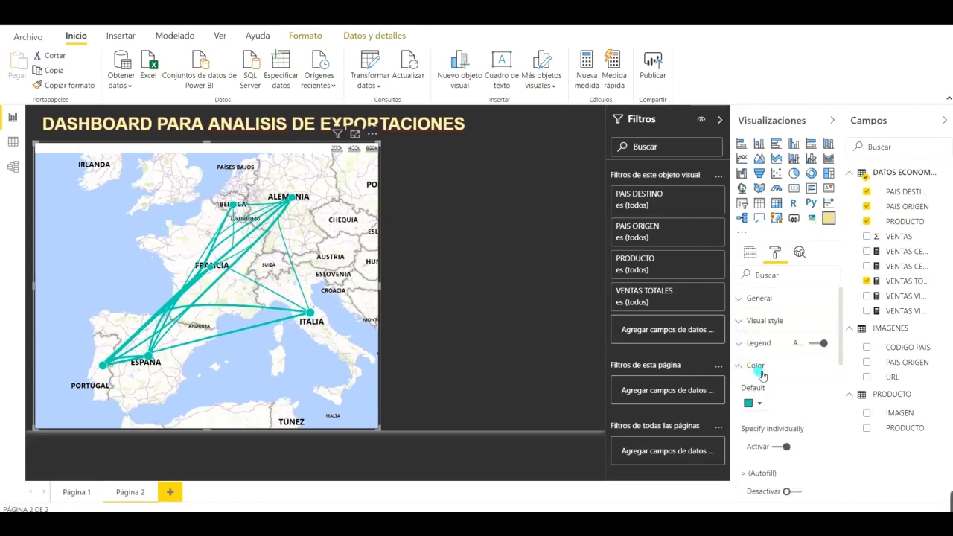
scroll(762, 376, down, 3)
scroll(762, 375, up, 2)
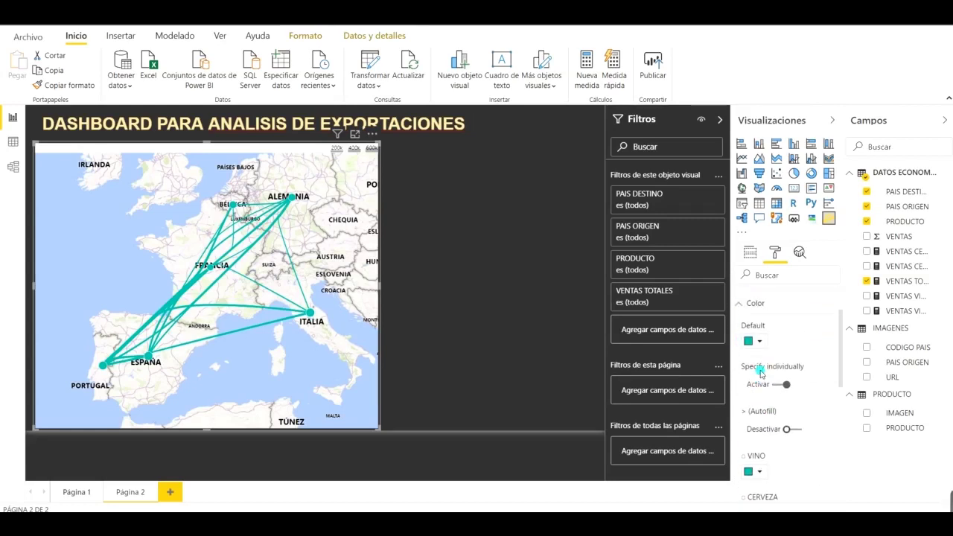
scroll(760, 361, down, 2)
scroll(758, 365, down, 2)
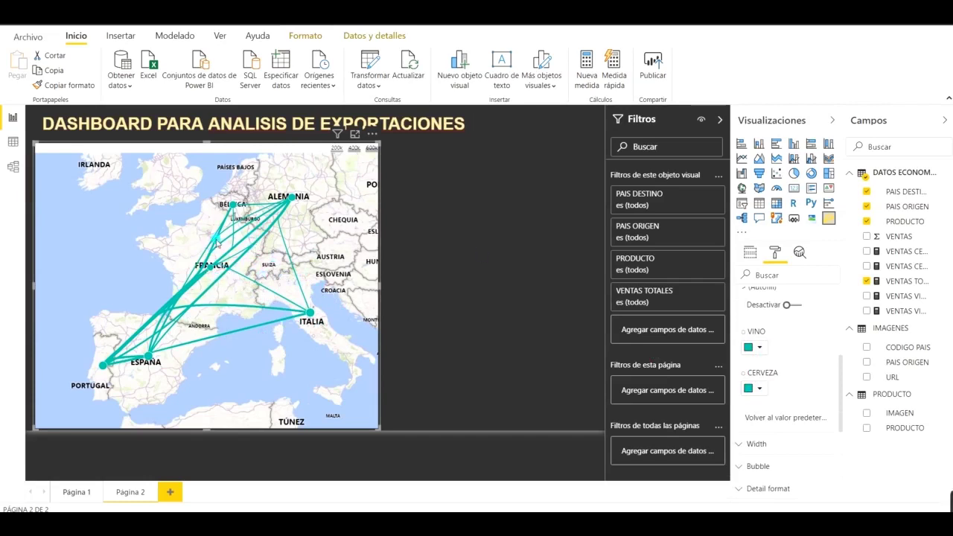
click(761, 347)
click(759, 365)
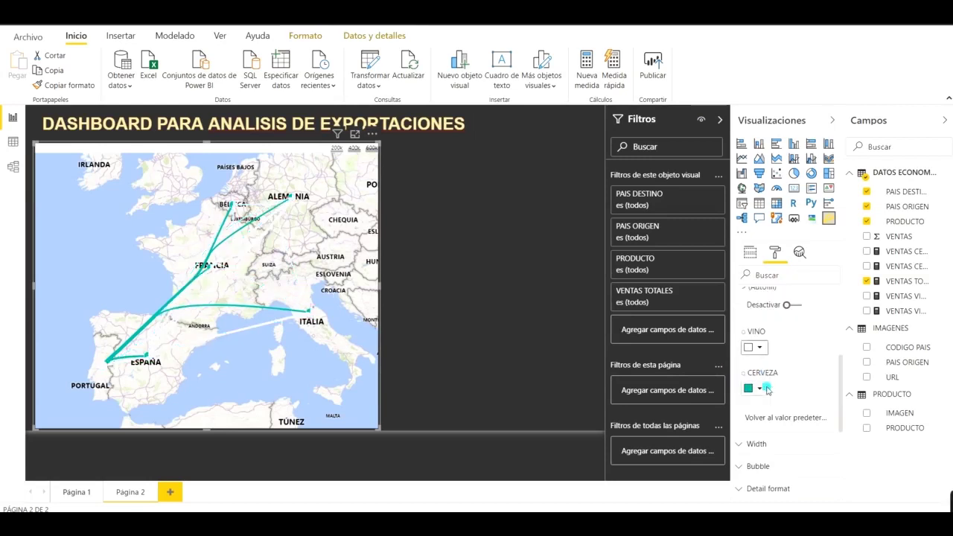
click(761, 389)
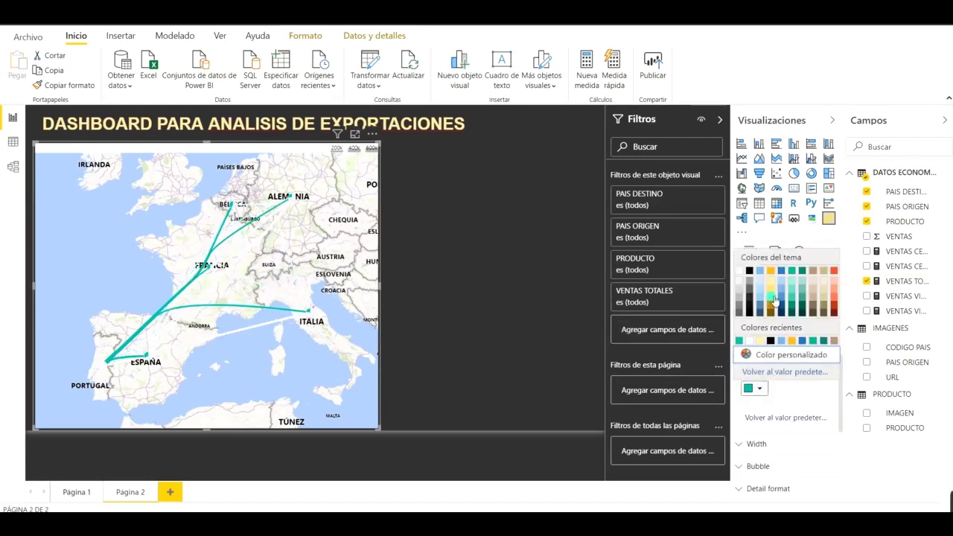
click(773, 302)
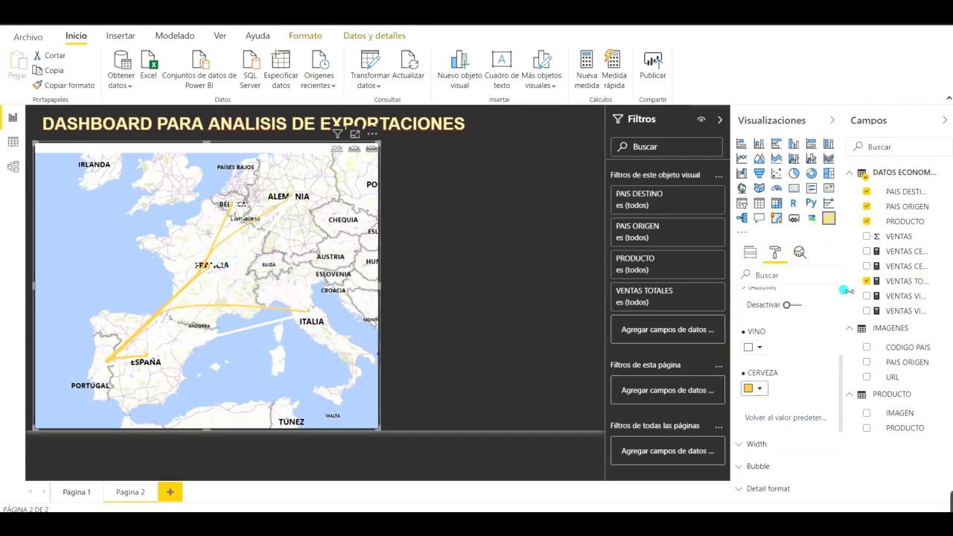
Collapse the Color section and briefly review the visual style settings
scroll(759, 341, up, 2)
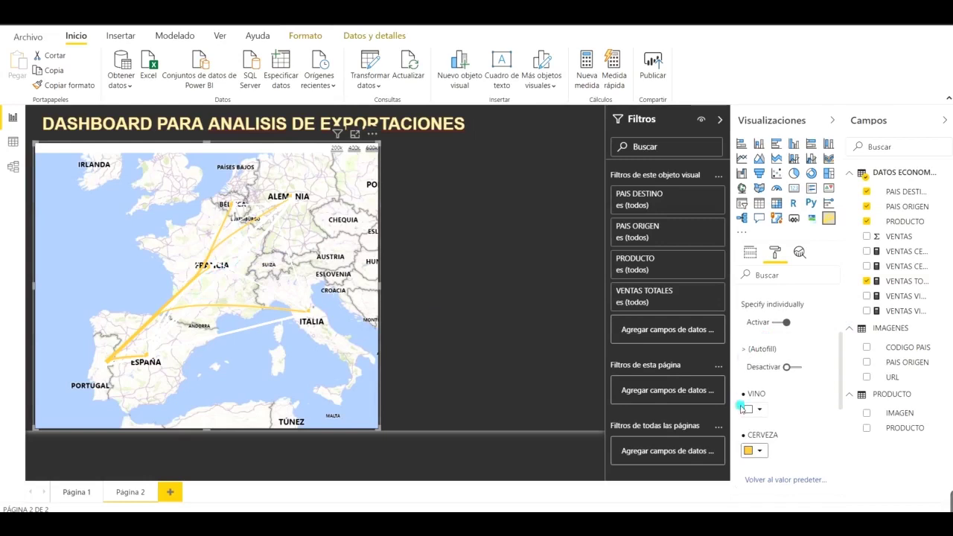
scroll(741, 355, up, 4)
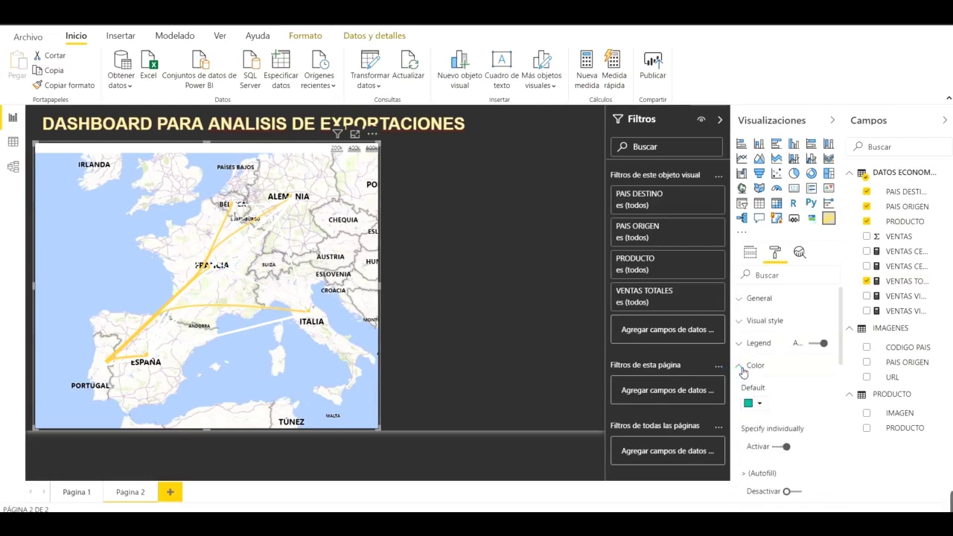
click(742, 366)
click(741, 322)
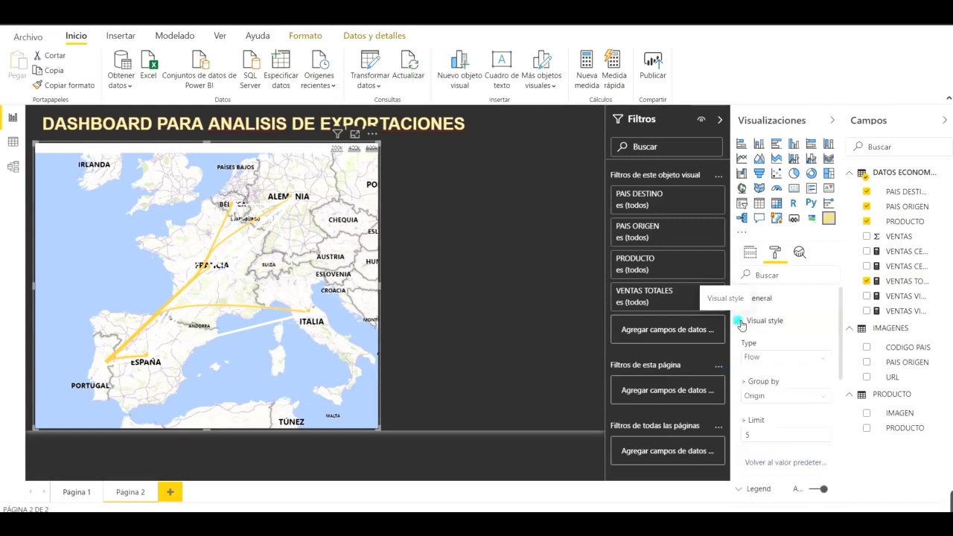
click(742, 323)
scroll(745, 332, down, 4)
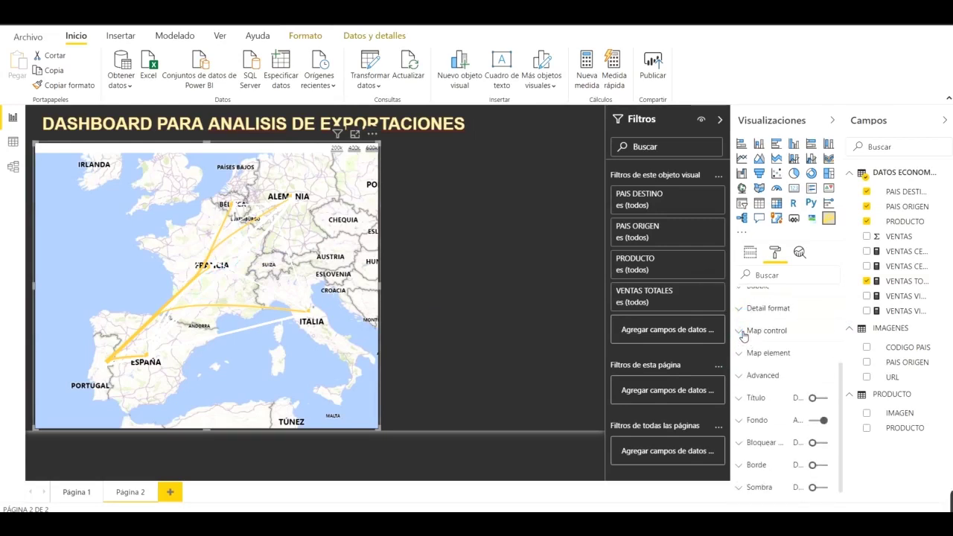
In Map control, preview the Aerial, grey road and dark base map styles
click(742, 331)
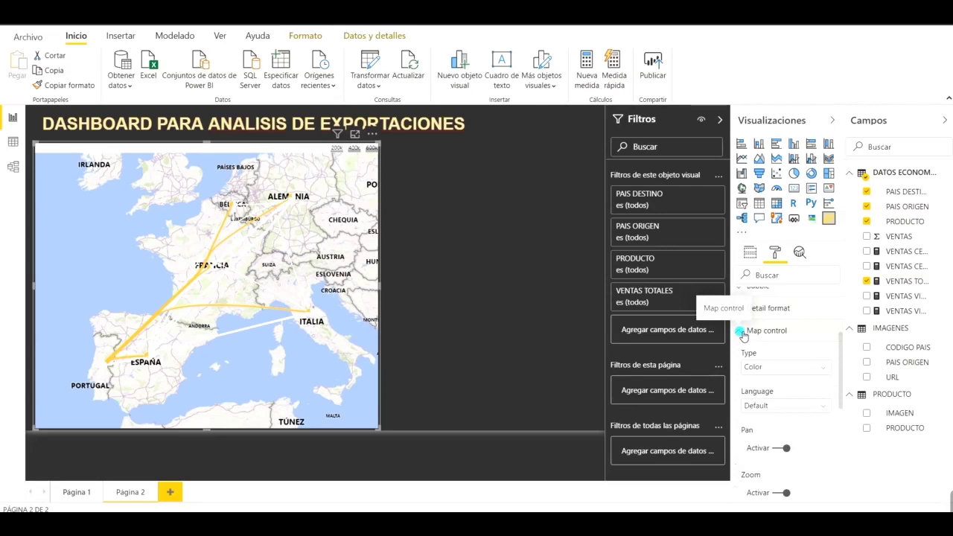
click(822, 372)
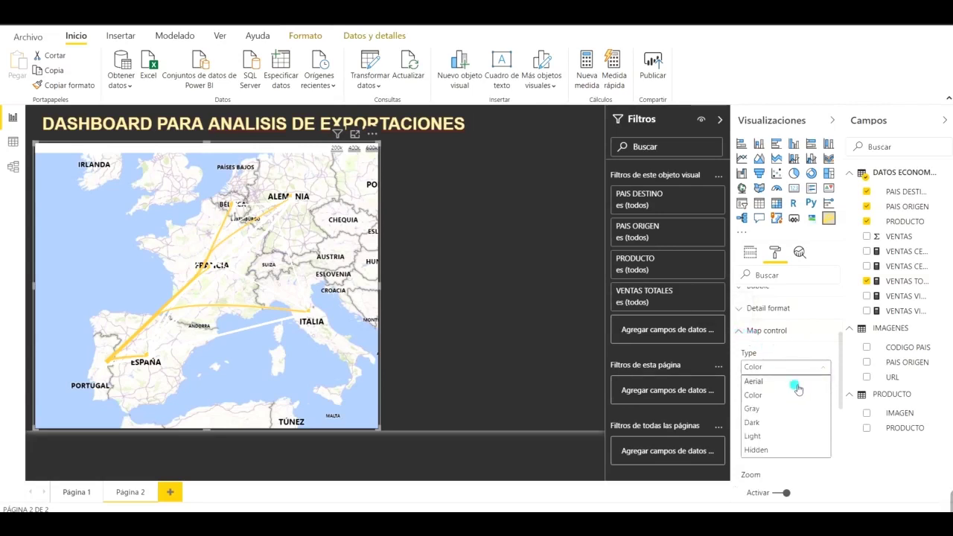
click(797, 385)
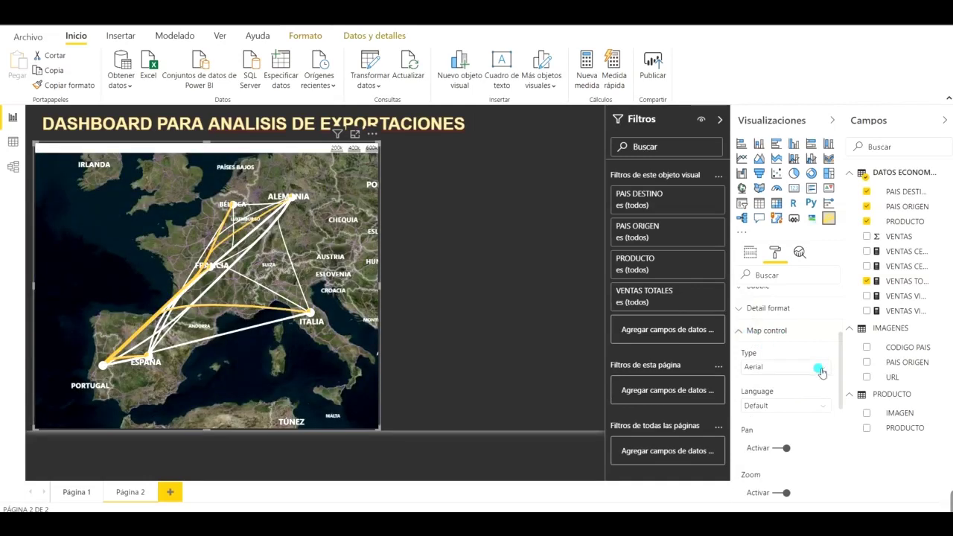
click(823, 368)
click(785, 410)
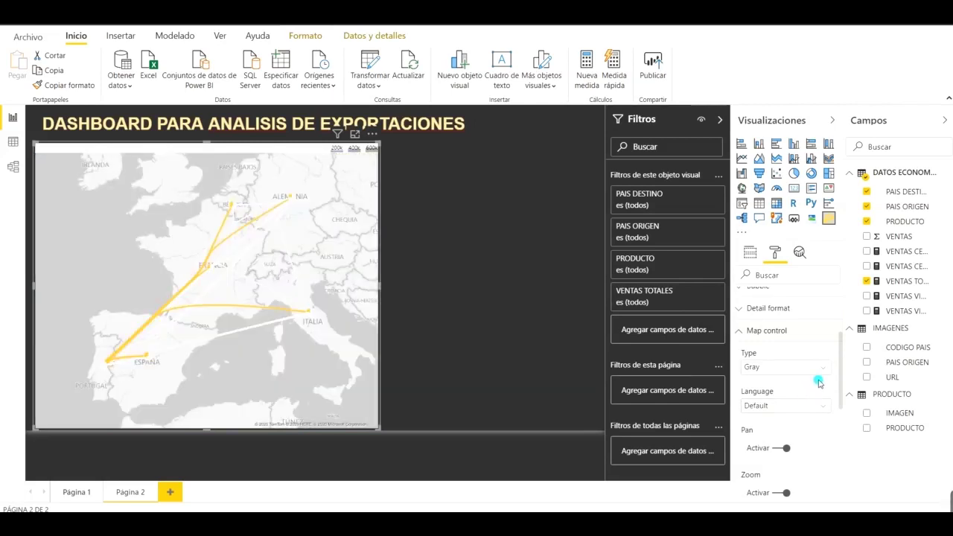
click(823, 366)
click(786, 422)
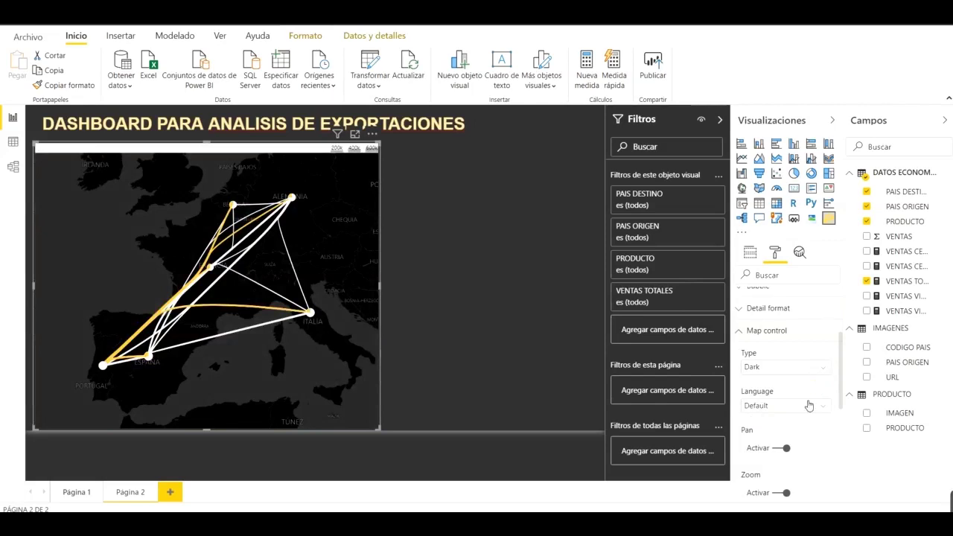
Try the light and no-background styles, settle on Aerial, and make the map slightly narrower
click(824, 369)
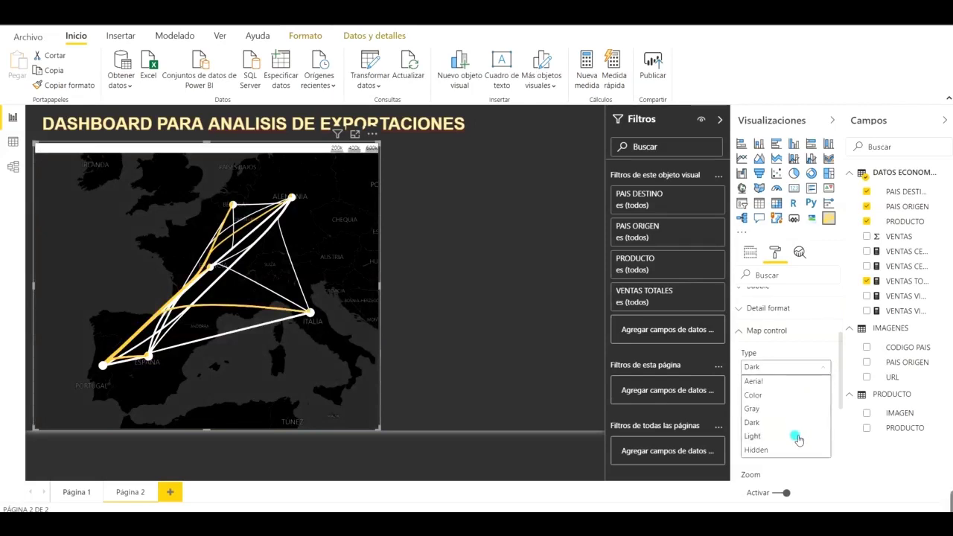
click(794, 436)
click(822, 367)
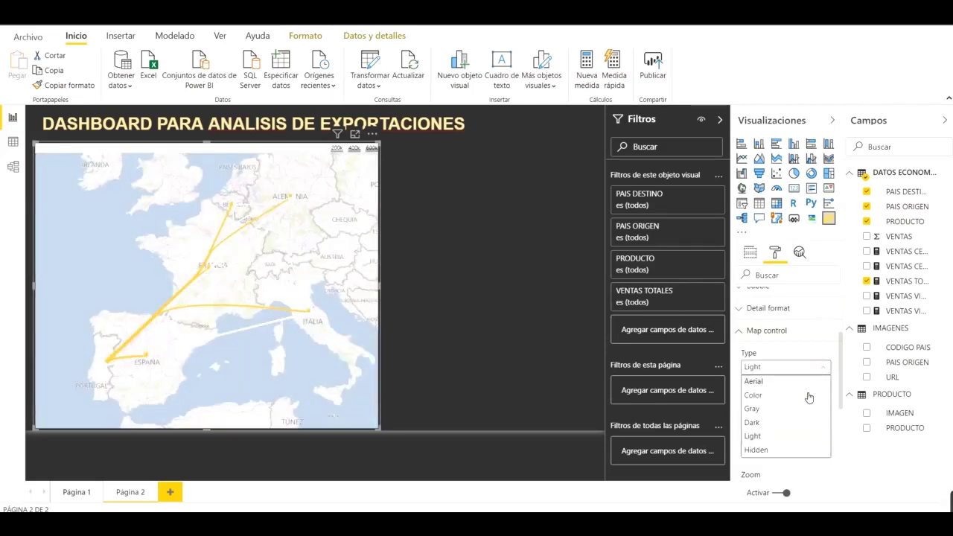
click(783, 452)
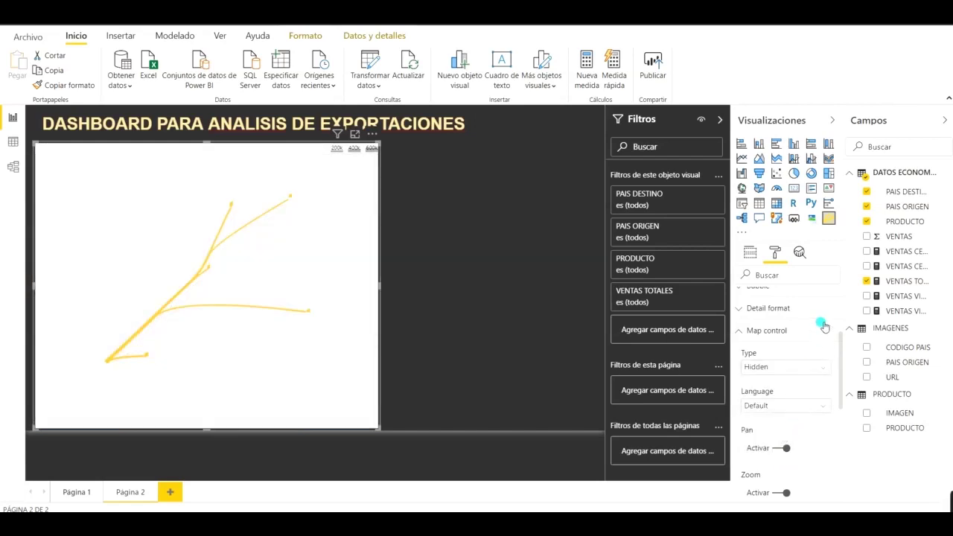
click(824, 368)
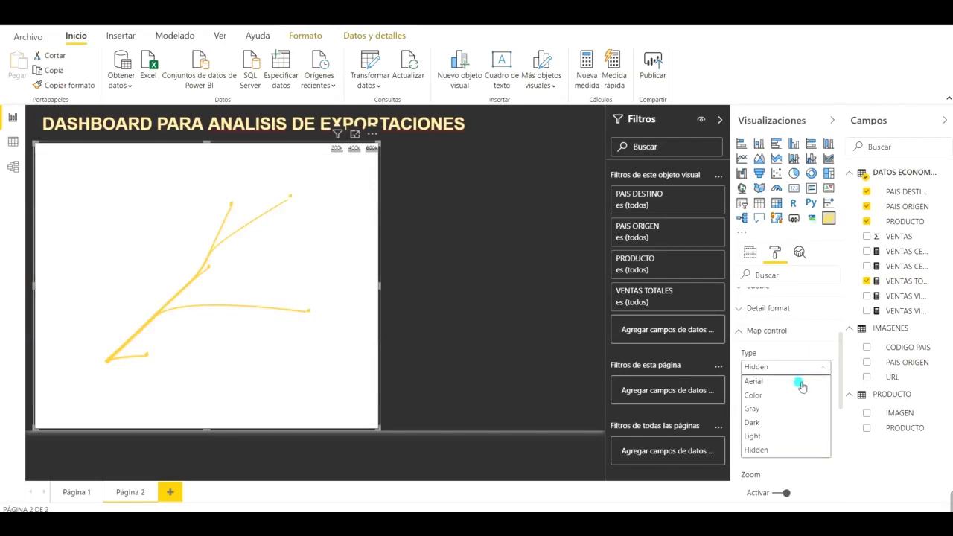
click(797, 381)
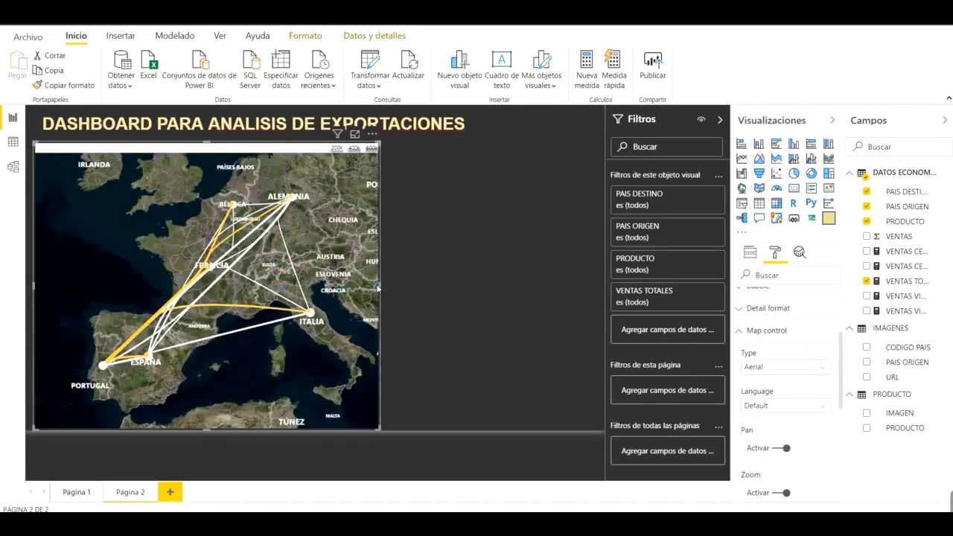
drag(378, 287, 365, 286)
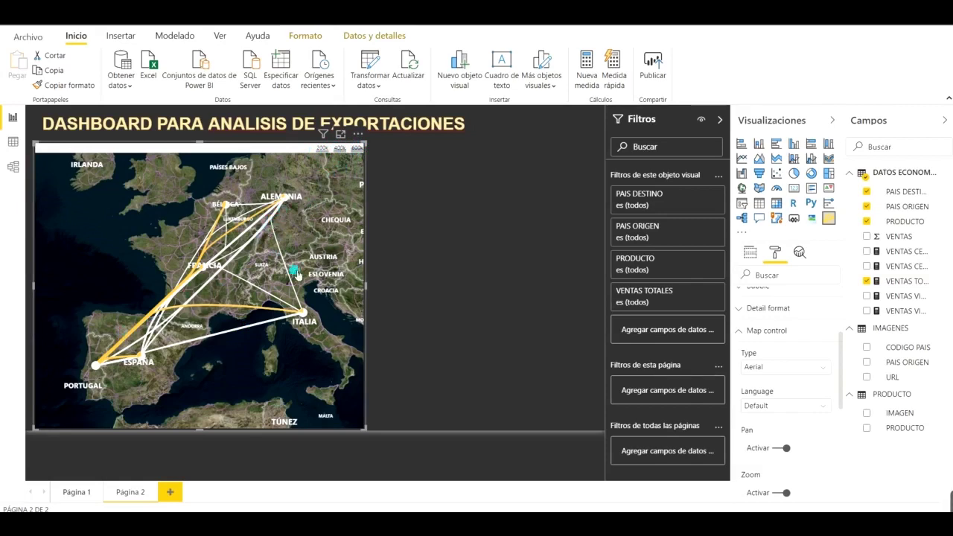
click(468, 188)
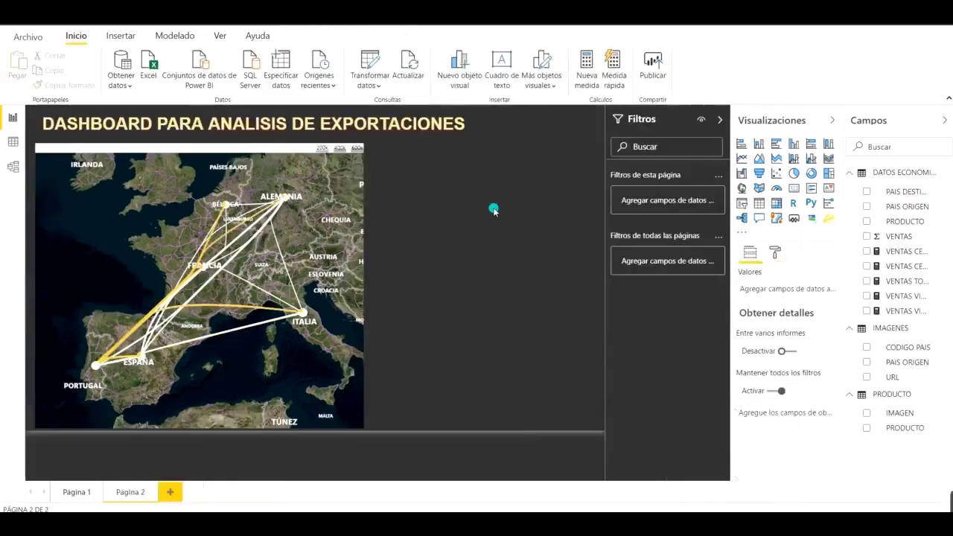
Add a matrix with PAIS DESTINO rows, PRODUCTO columns and VENTAS TOTALES values, sized beside the map
click(777, 203)
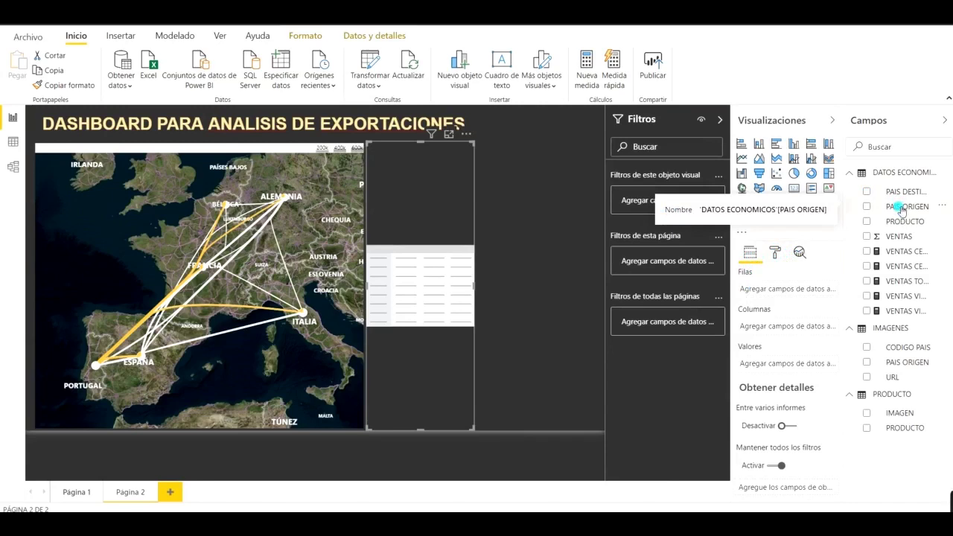
drag(901, 192, 785, 293)
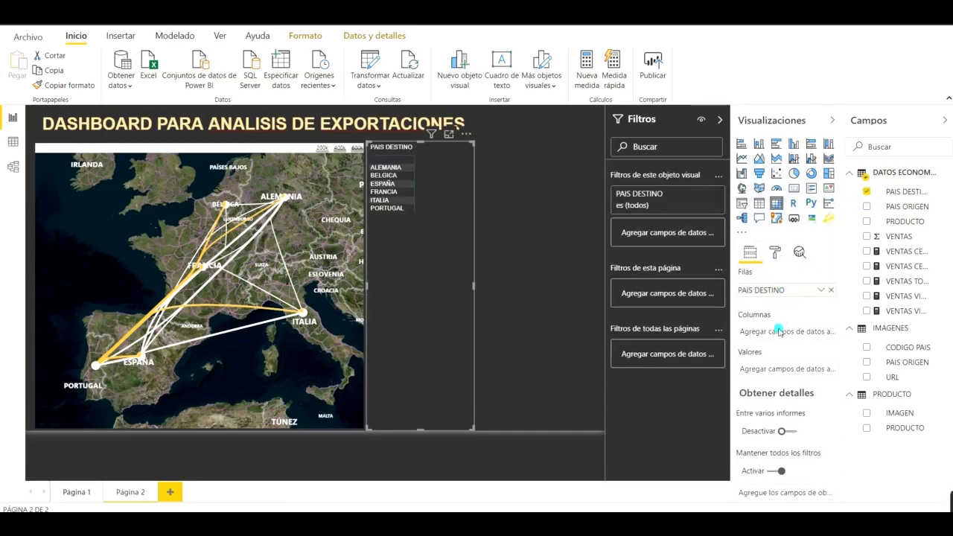
drag(900, 226, 789, 333)
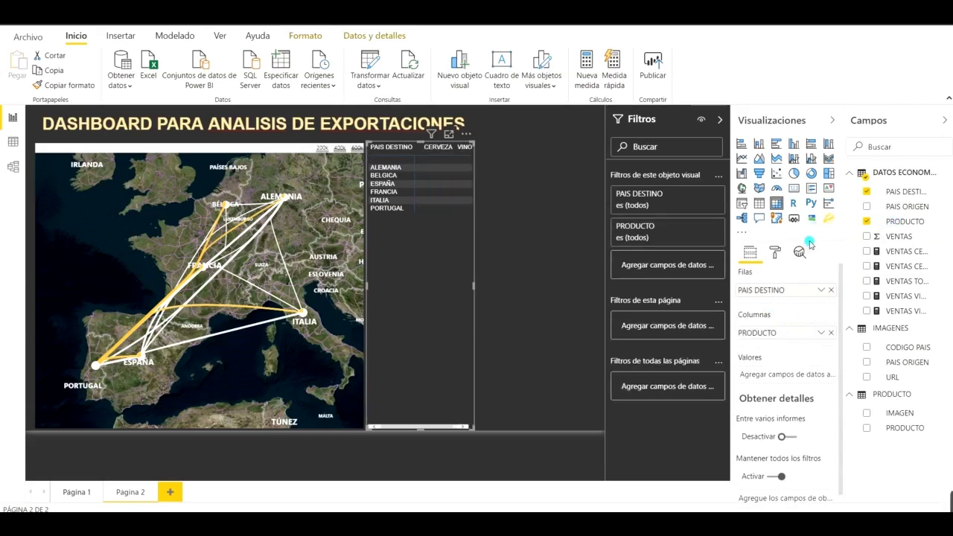
drag(896, 287, 780, 378)
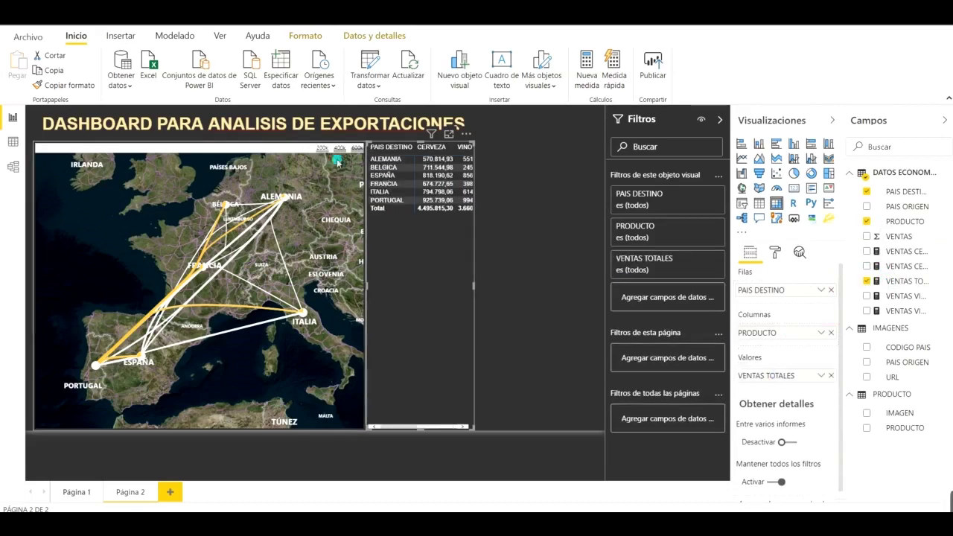
mouse_move(474, 286)
mouse_down()
mouse_move(544, 283)
mouse_move(538, 278)
mouse_up()
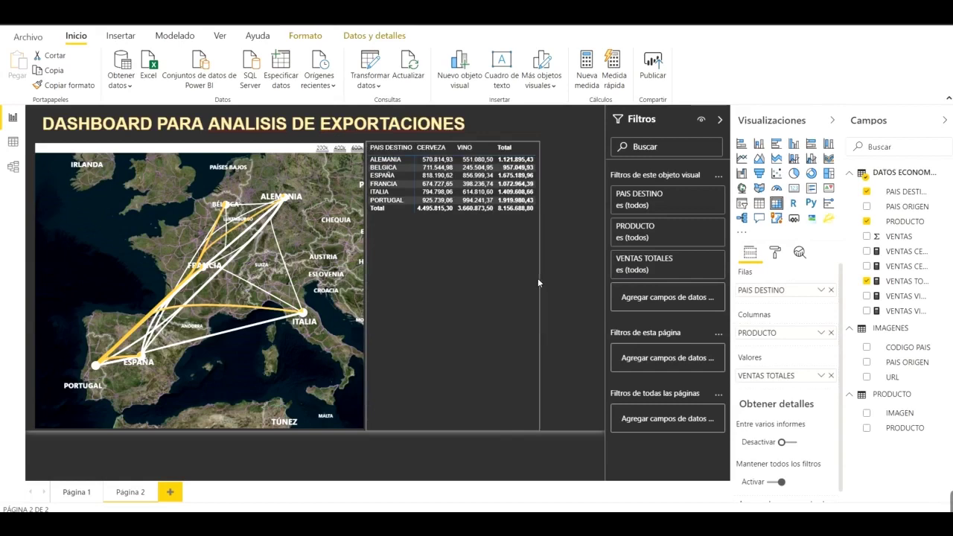
drag(451, 431, 432, 228)
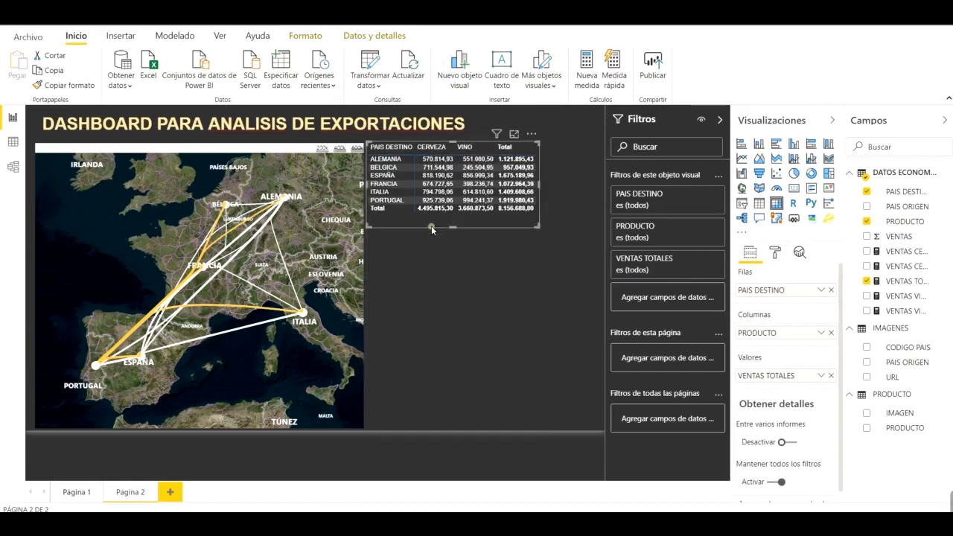
click(308, 242)
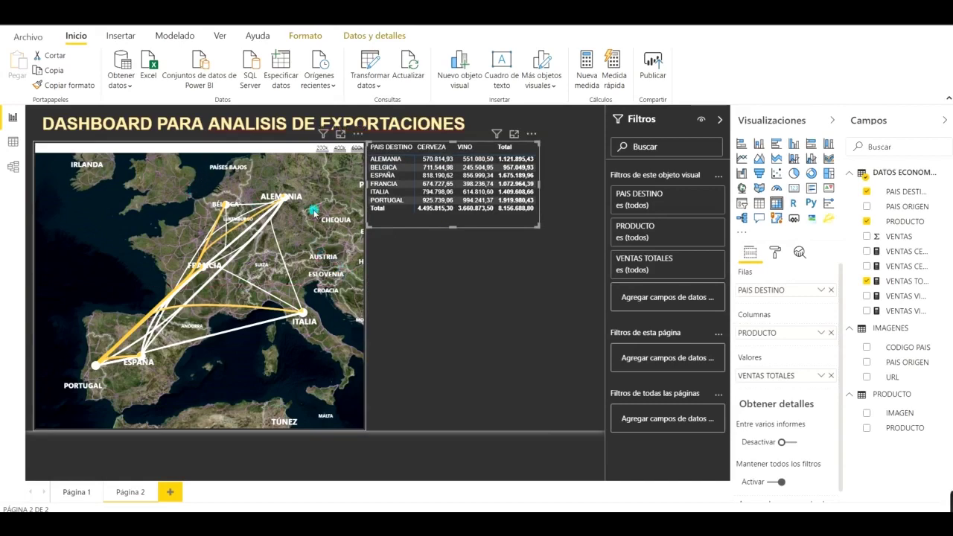
Narrow the flow map from its right edge and shrink the matrix to sit against it
click(330, 219)
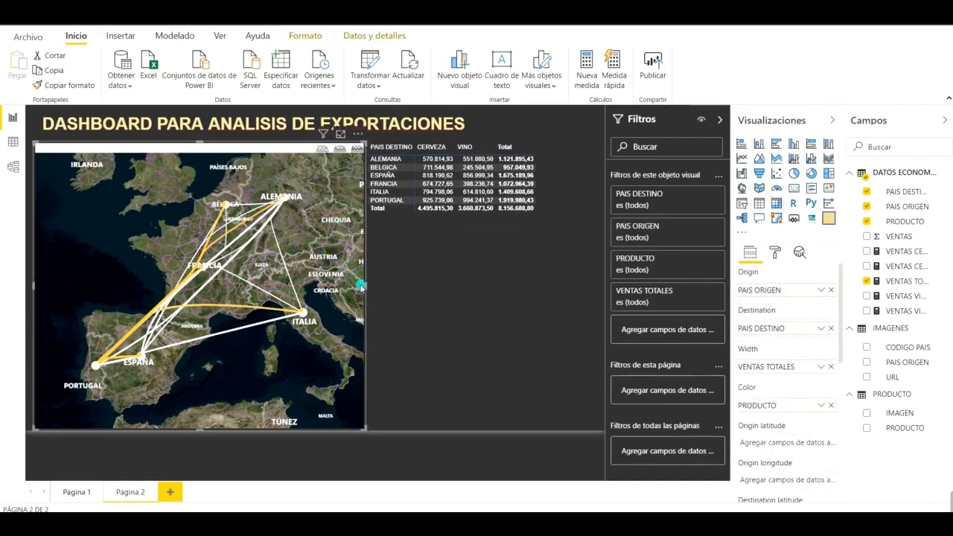
drag(366, 284, 315, 272)
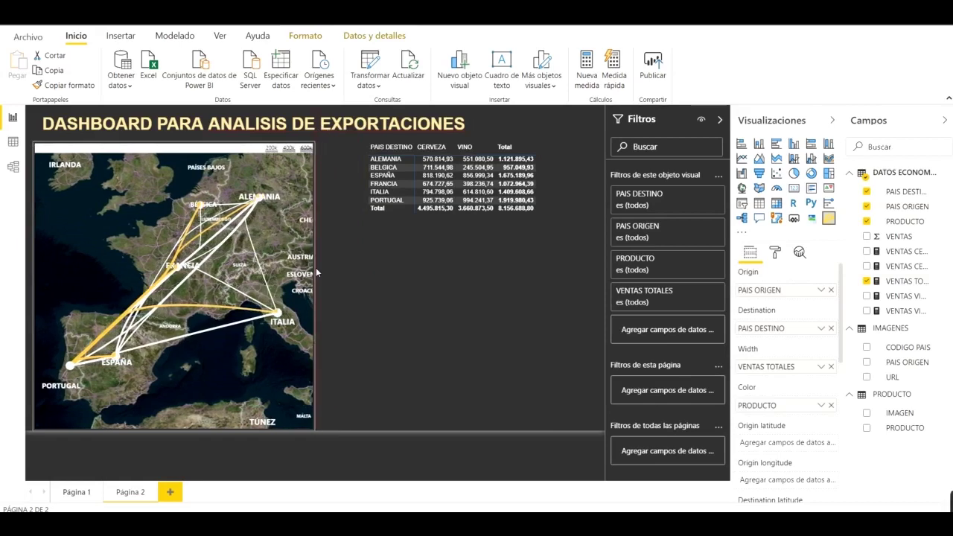
click(475, 148)
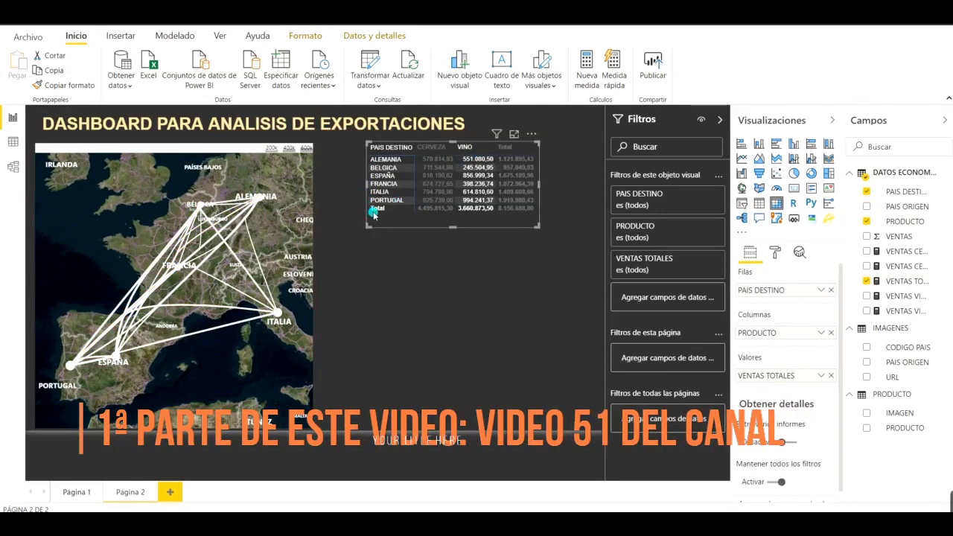
drag(366, 226, 321, 212)
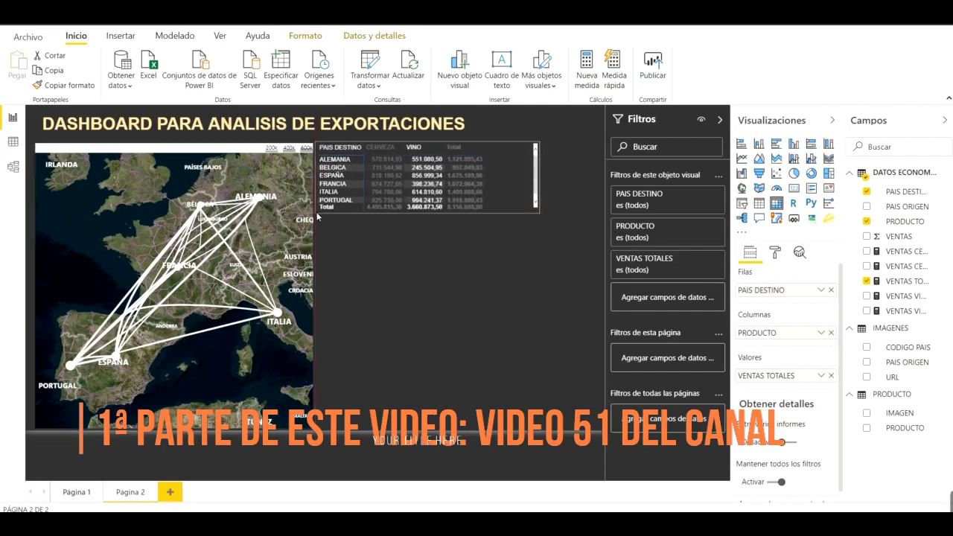
drag(539, 214, 490, 222)
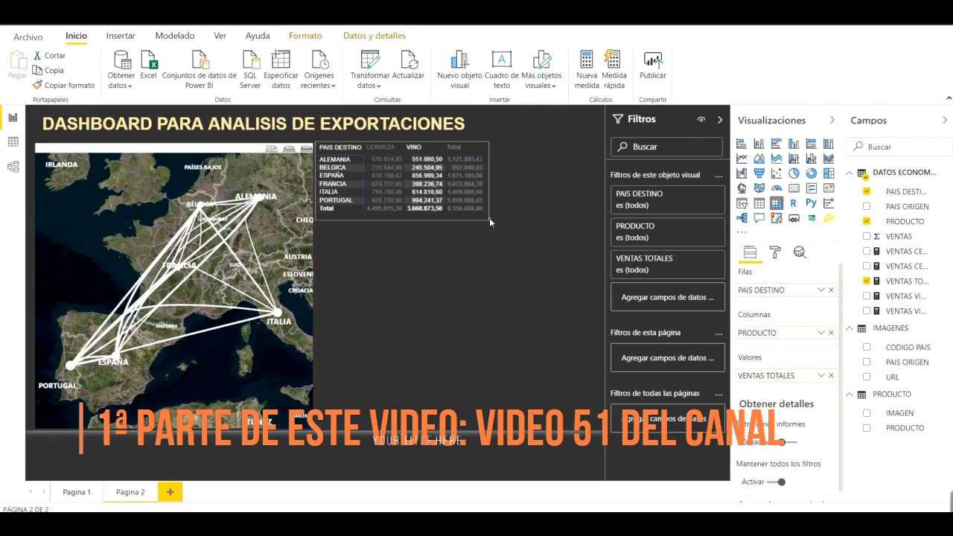
Cross-highlight ESPAÑA and ALEMANIA routes from the matrix, clear the highlight, and collapse the Filtros pane
click(515, 167)
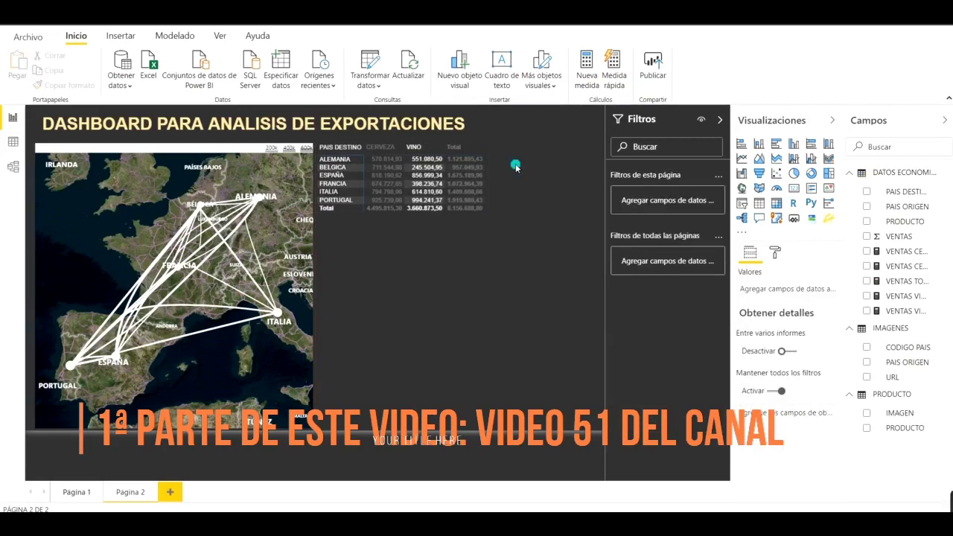
click(441, 176)
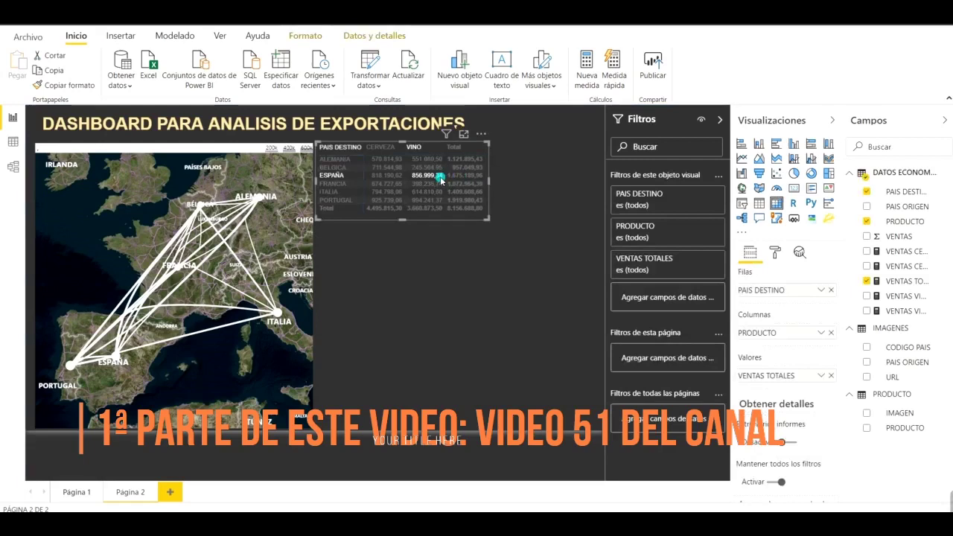
click(442, 179)
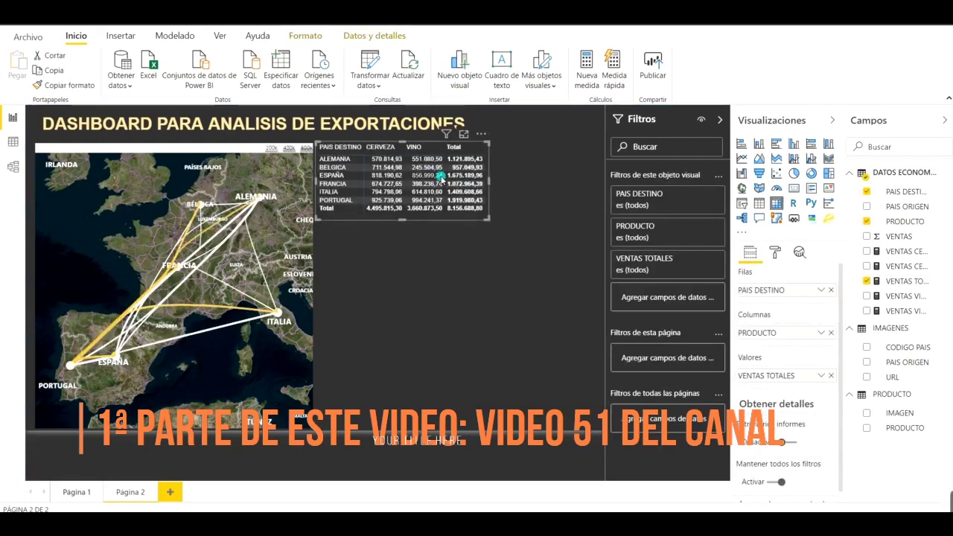
click(333, 176)
click(338, 210)
click(335, 159)
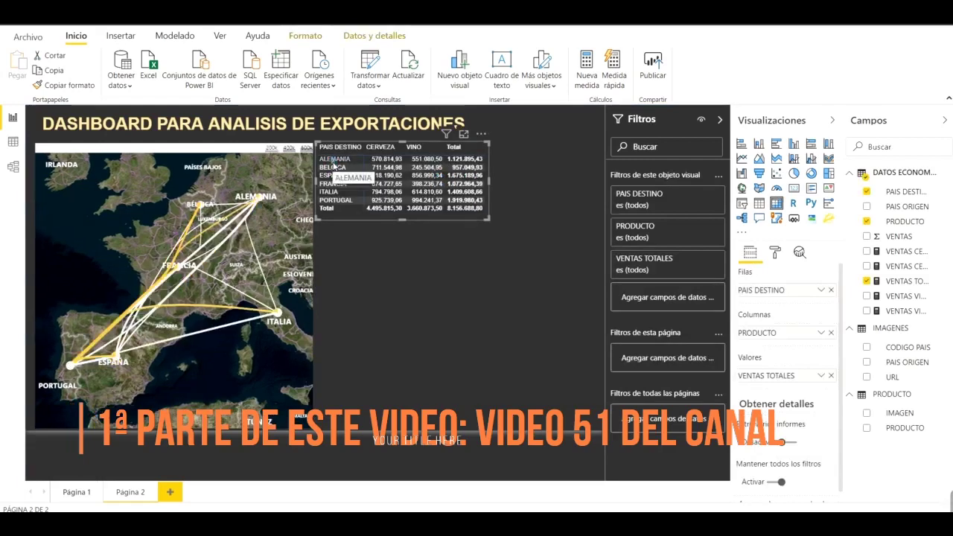
click(340, 210)
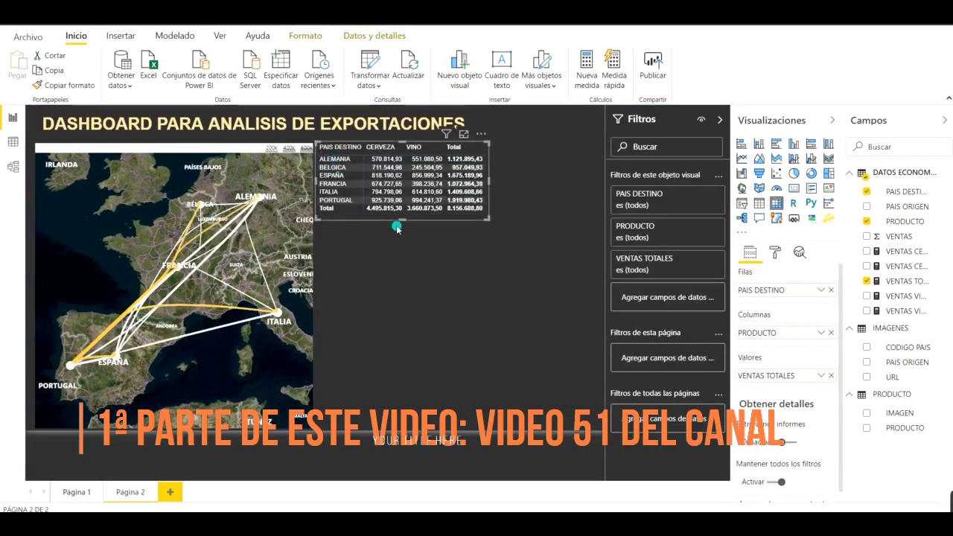
click(411, 254)
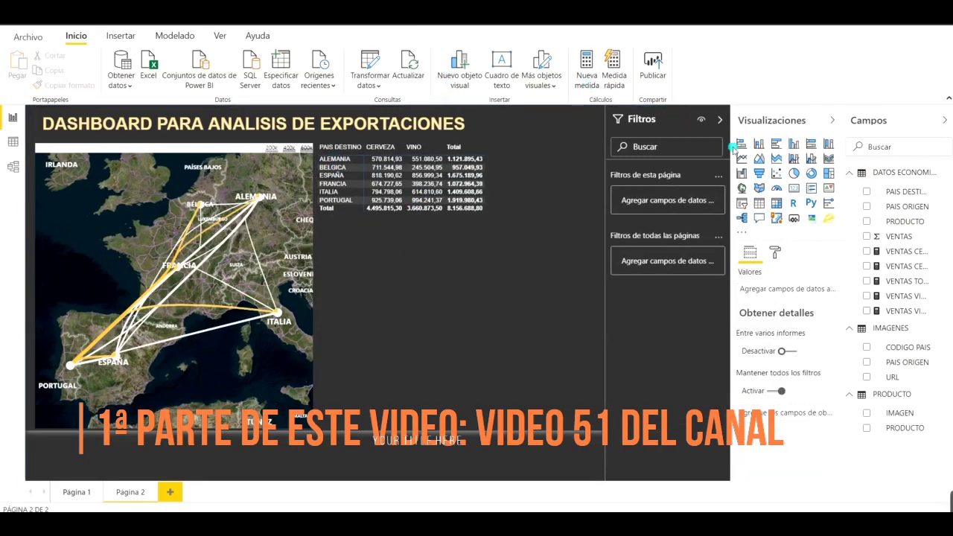
click(719, 119)
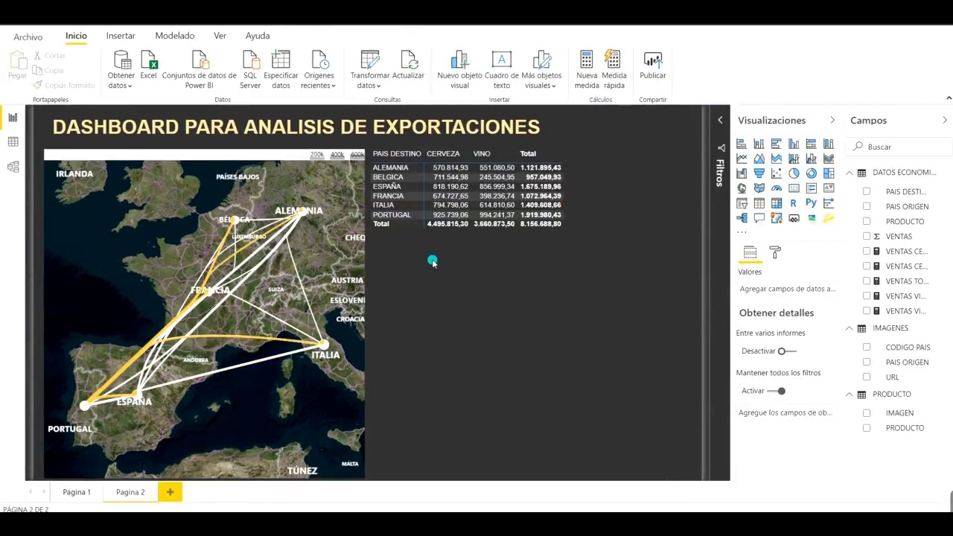
Add a card showing VENTAS TOTALES as a short strip under the matrix
click(795, 190)
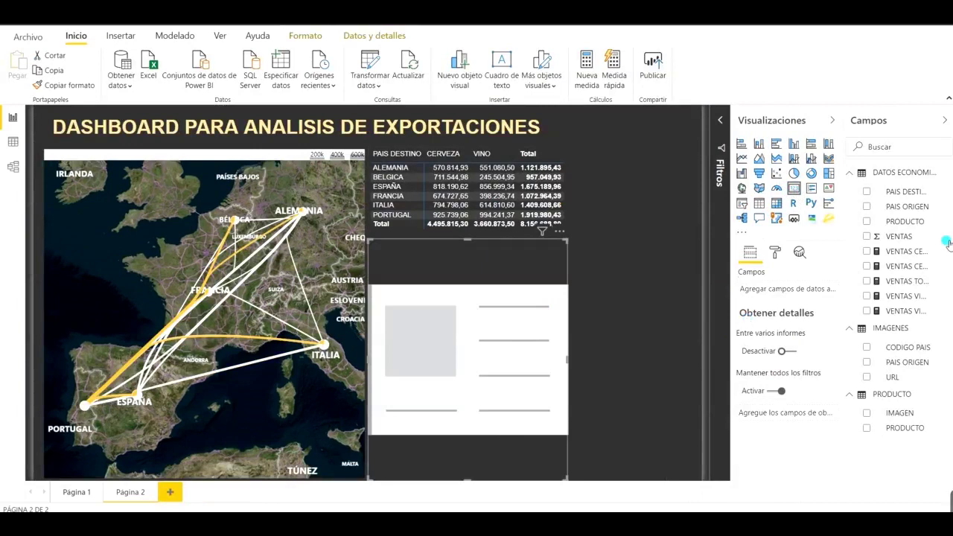
drag(914, 315, 788, 292)
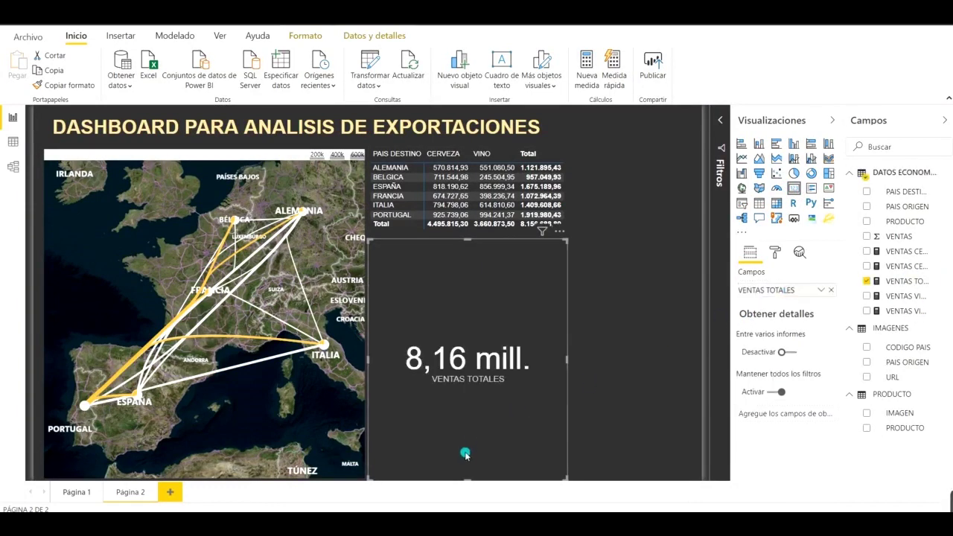
drag(459, 479, 489, 295)
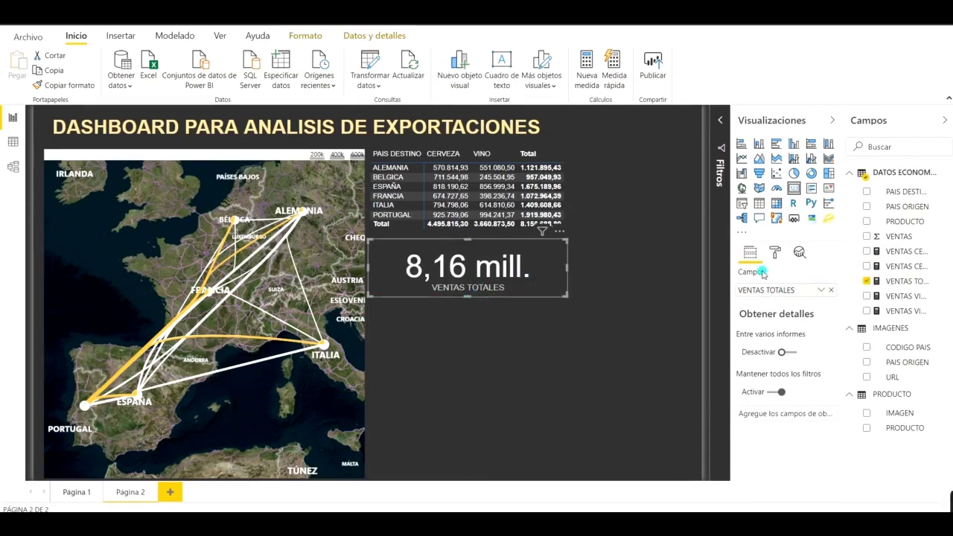
Set the card's data label text size to 29 pt
click(776, 252)
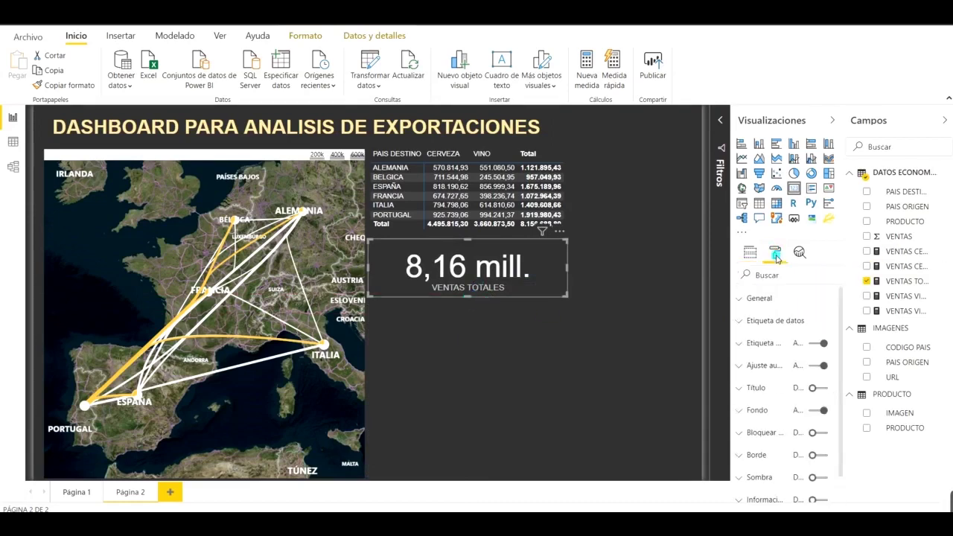
click(743, 321)
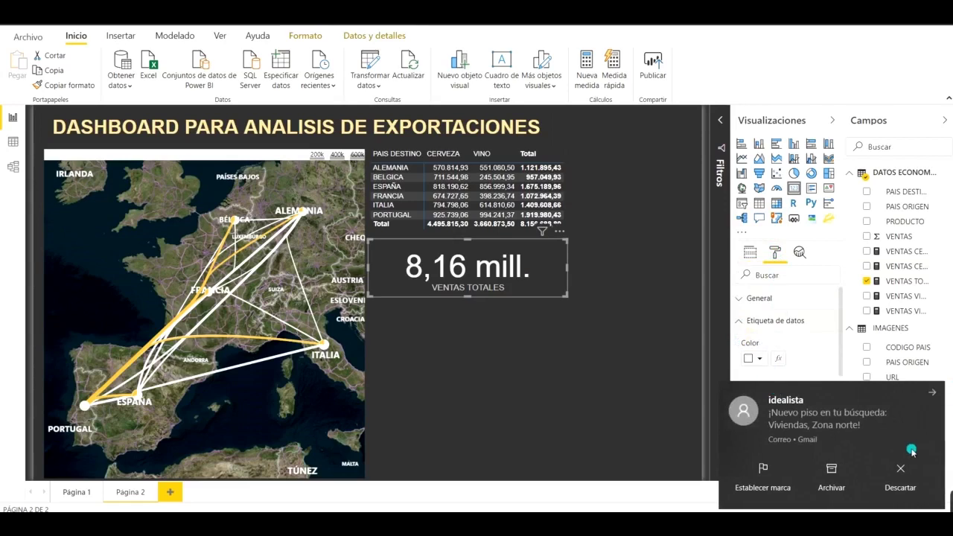
click(903, 470)
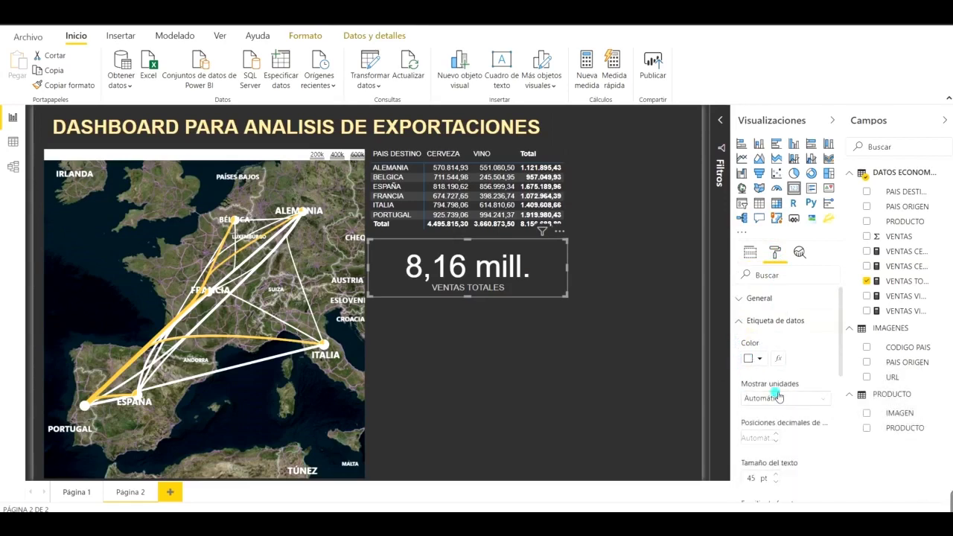
scroll(769, 388, down, 2)
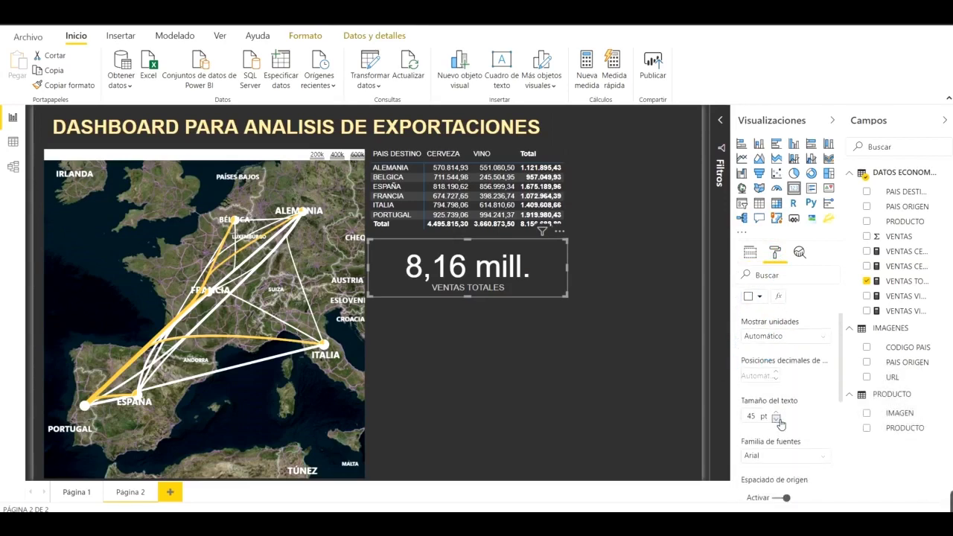
click(777, 420)
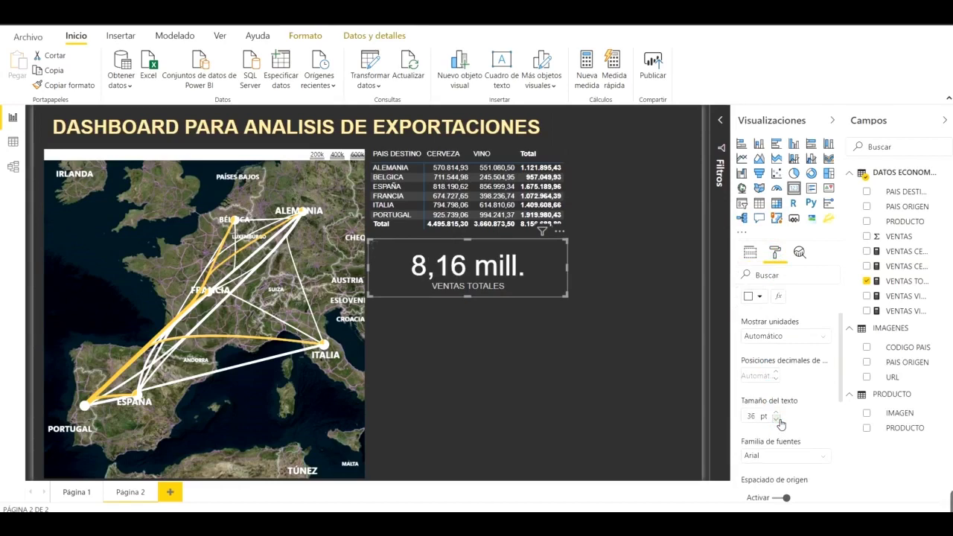
click(777, 419)
click(777, 421)
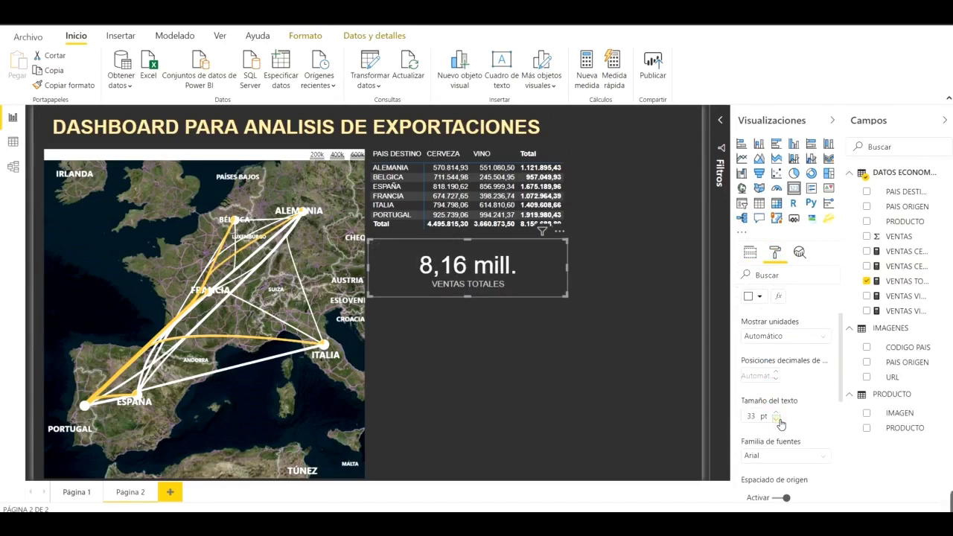
double_click(777, 420)
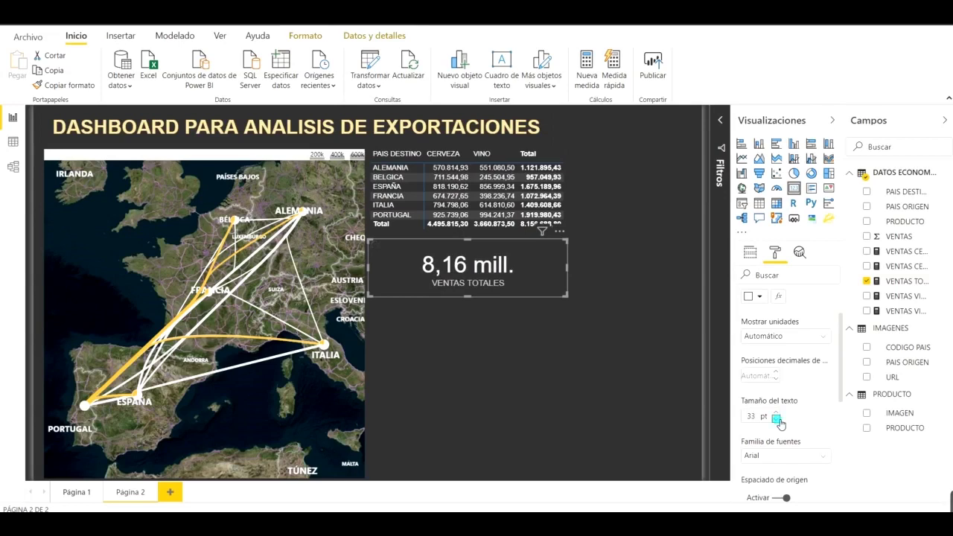
click(777, 419)
triple_click(777, 419)
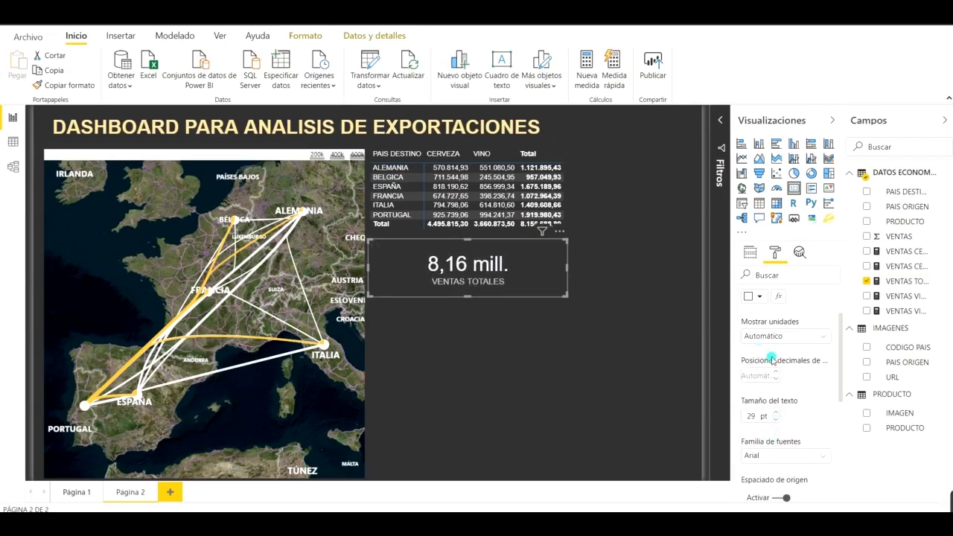
scroll(754, 328, up, 2)
Set the category label text to 10 pt and shorten the card further
click(741, 321)
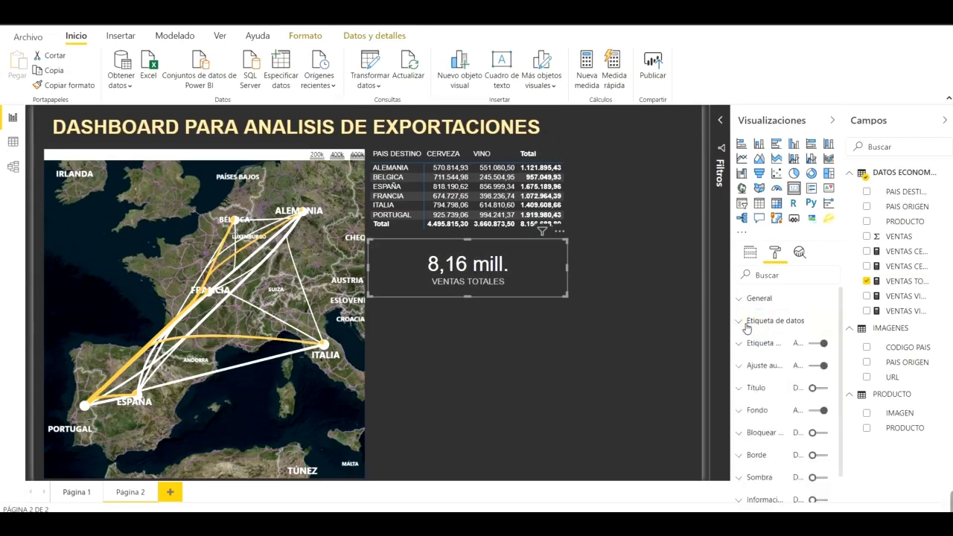
click(747, 345)
click(767, 386)
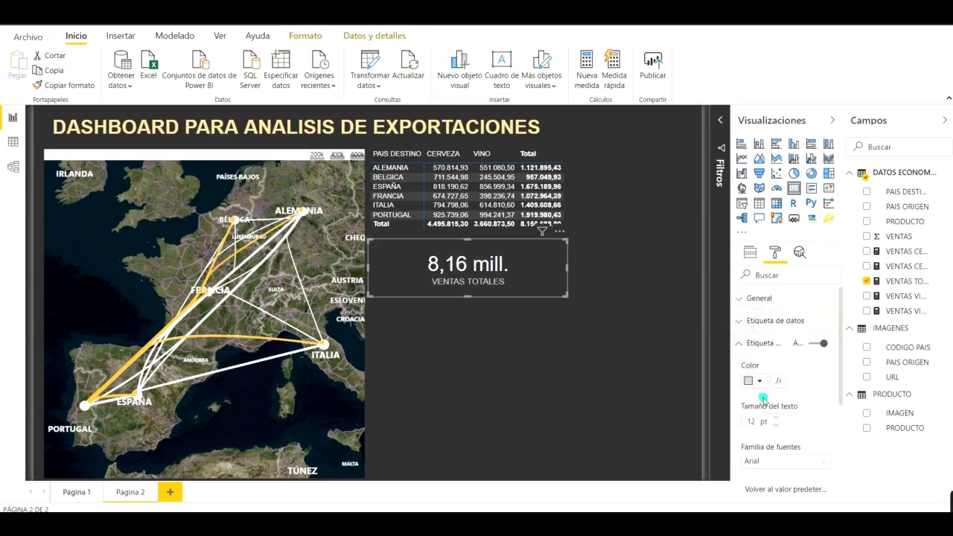
click(777, 424)
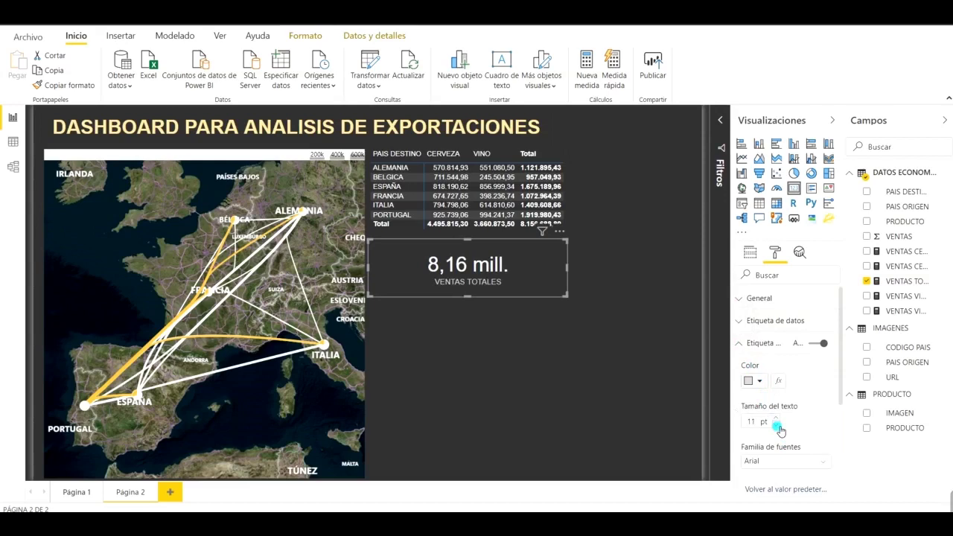
click(778, 426)
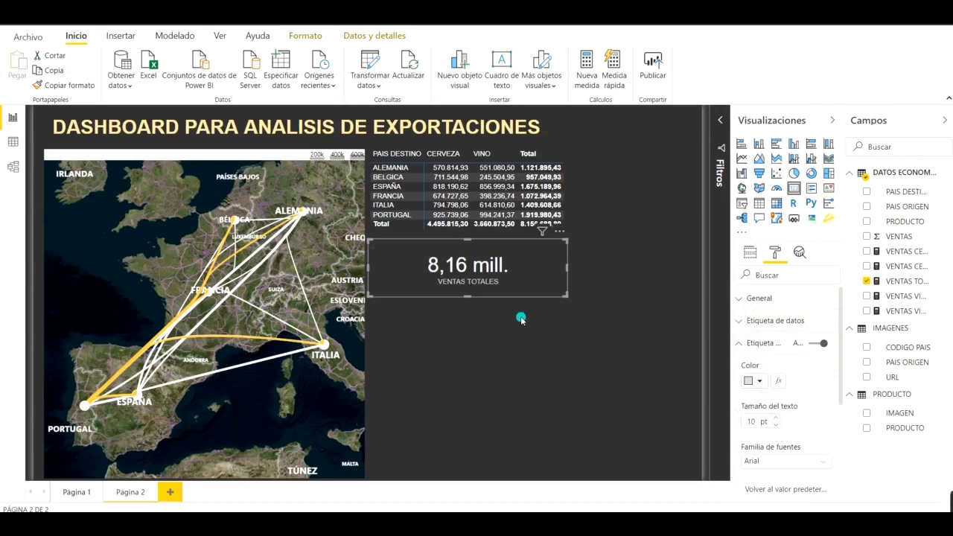
drag(468, 296, 468, 282)
drag(551, 272, 570, 257)
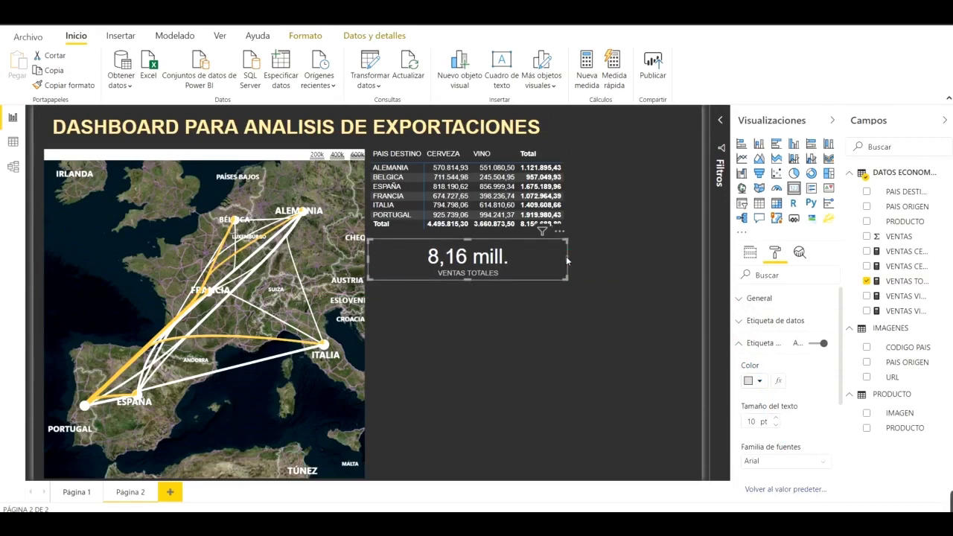
Add a new card showing VENTAS VINO % and make it shorter and narrower
click(443, 311)
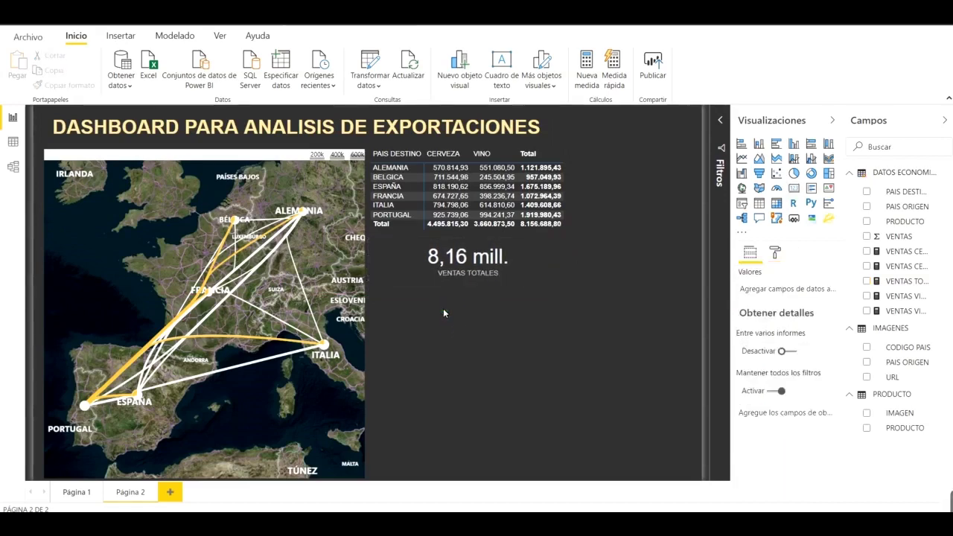
click(795, 189)
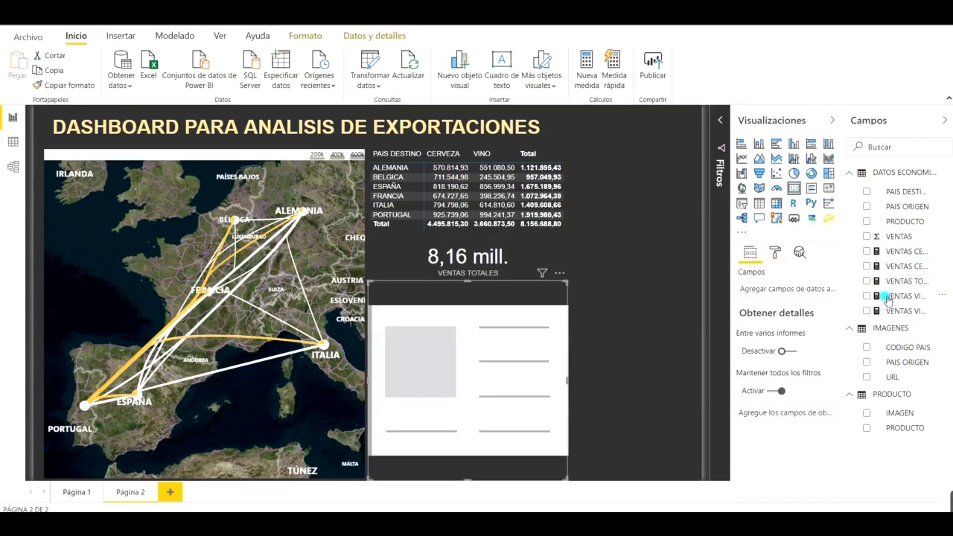
click(832, 120)
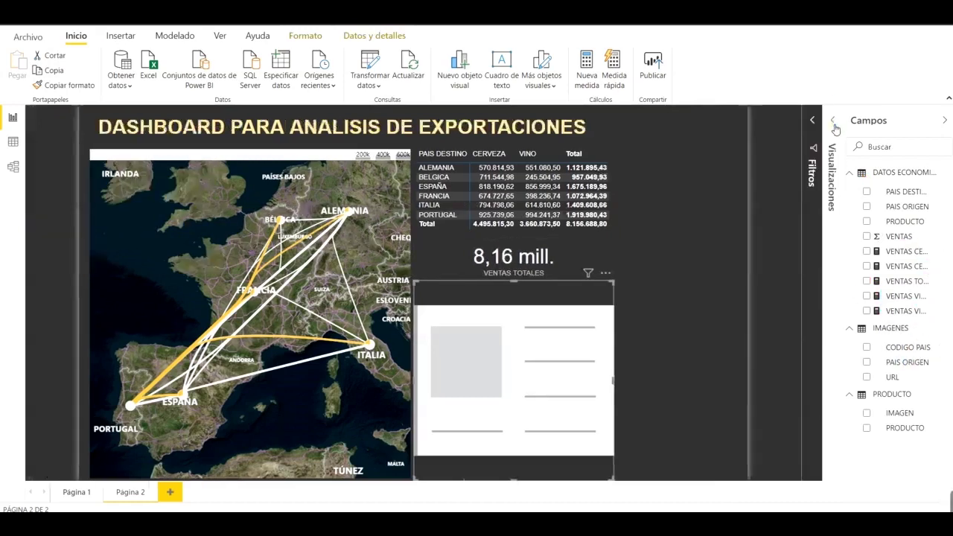
click(847, 233)
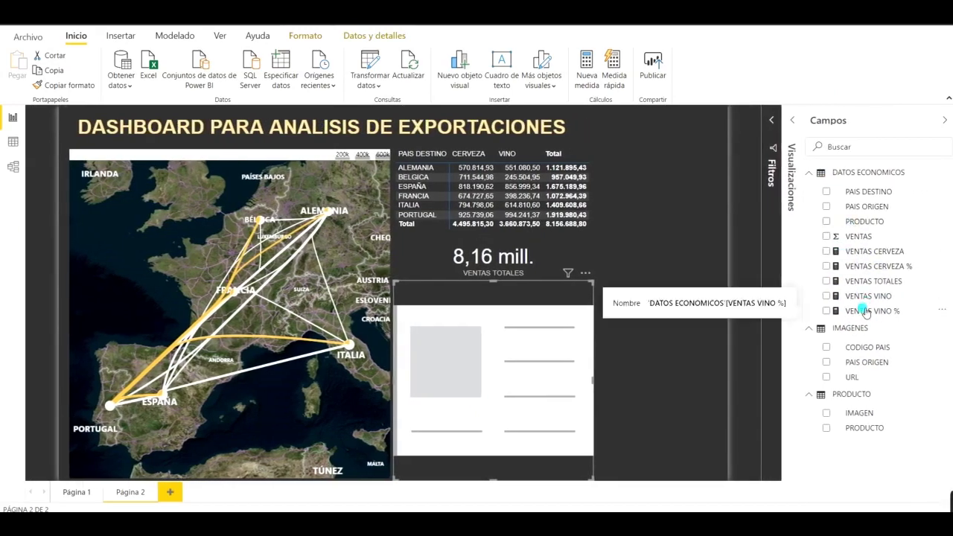
click(826, 311)
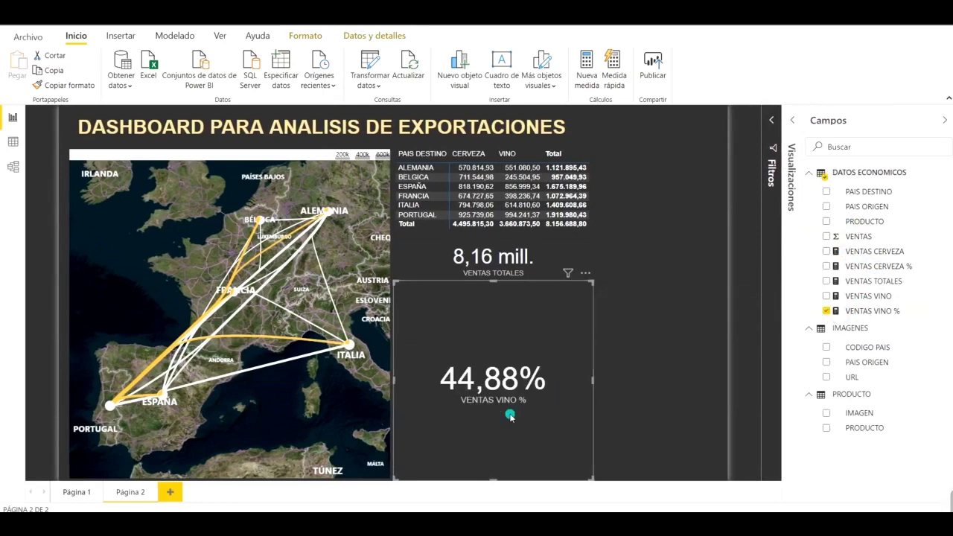
drag(493, 479, 472, 330)
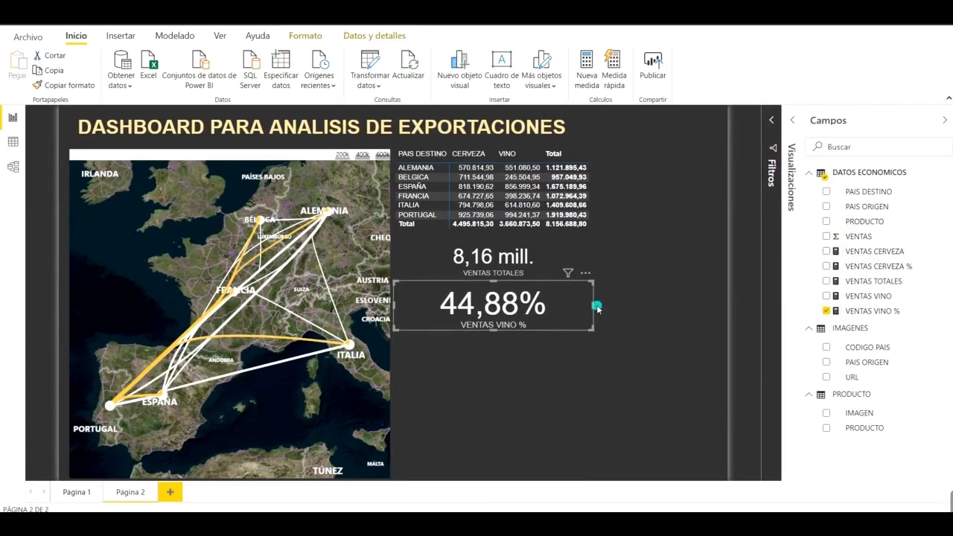
mouse_move(596, 306)
mouse_down()
mouse_move(500, 305)
mouse_move(510, 305)
mouse_up()
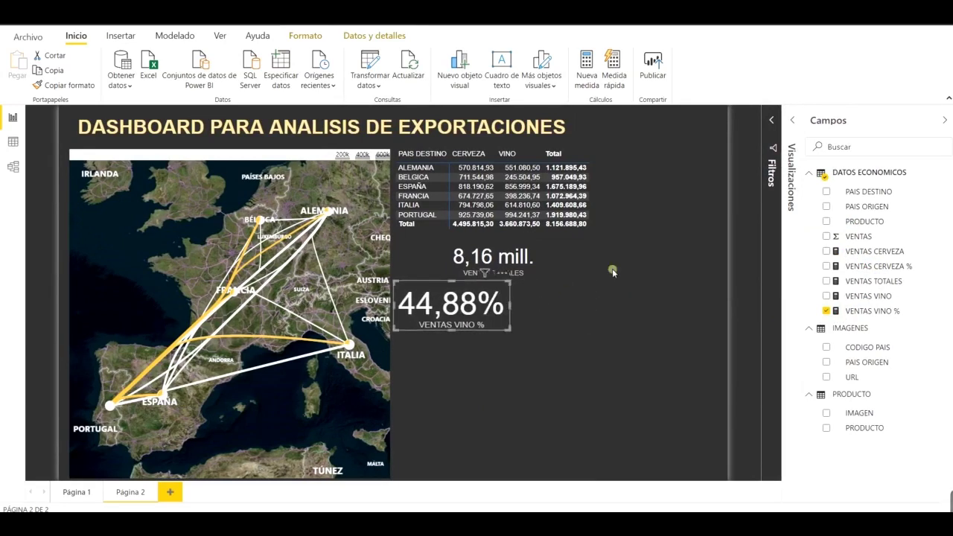
Set the wine card's data label text size to 25 pt and narrow it slightly
click(793, 121)
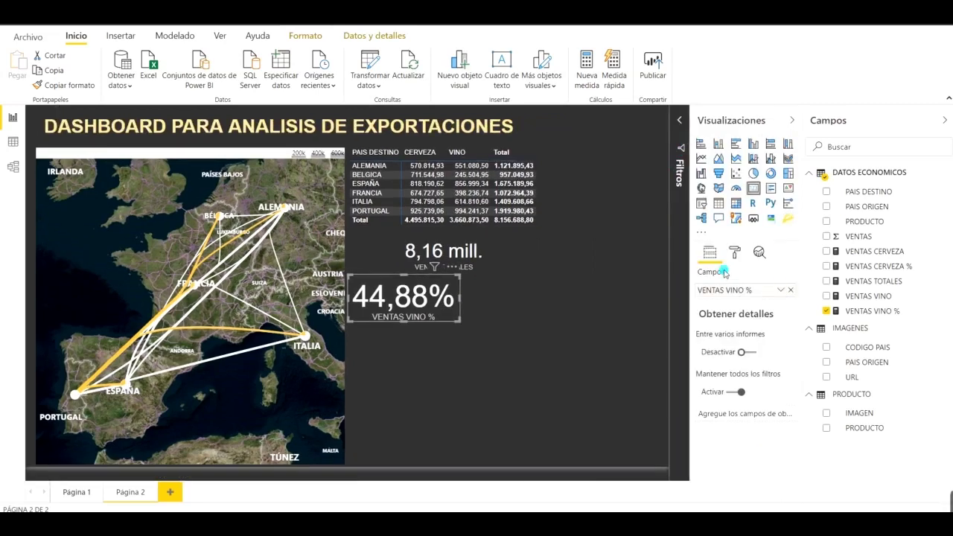
click(736, 253)
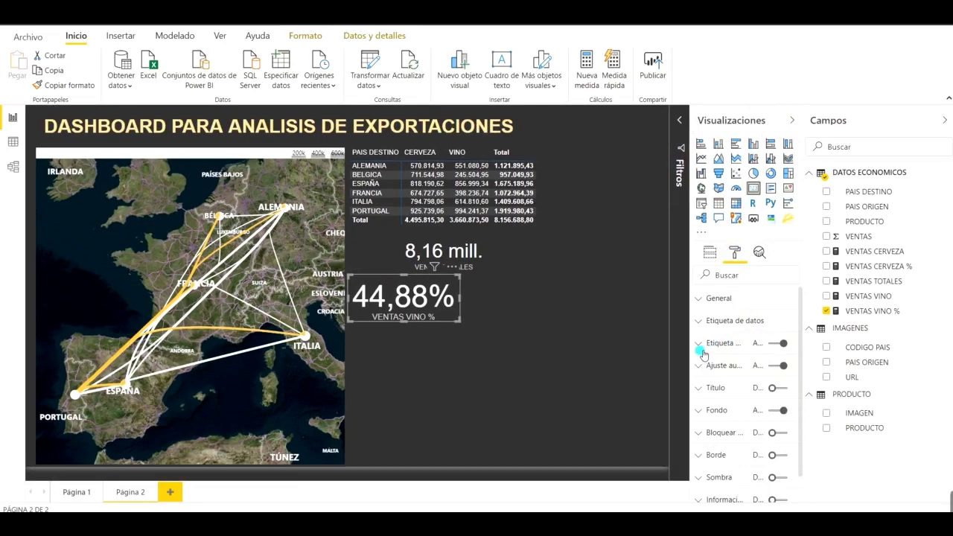
click(701, 345)
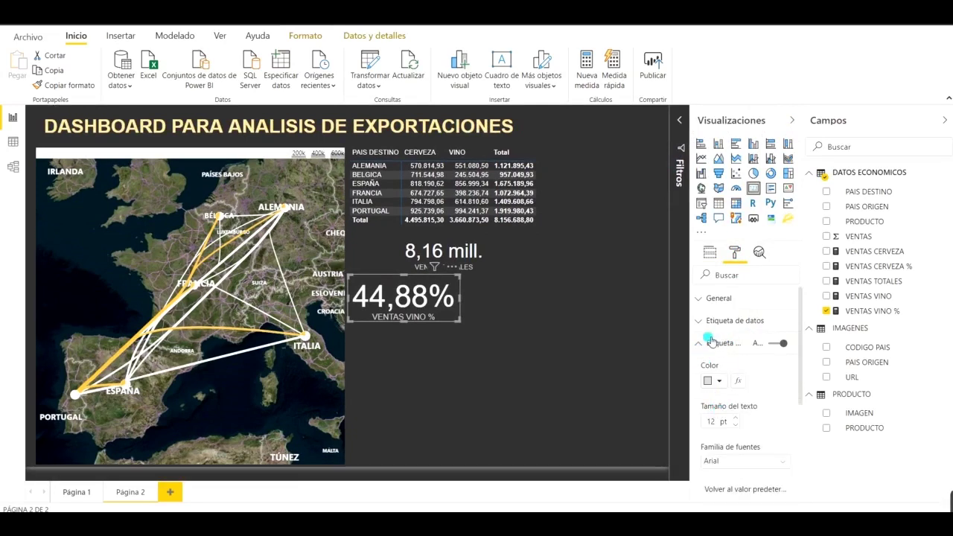
click(707, 326)
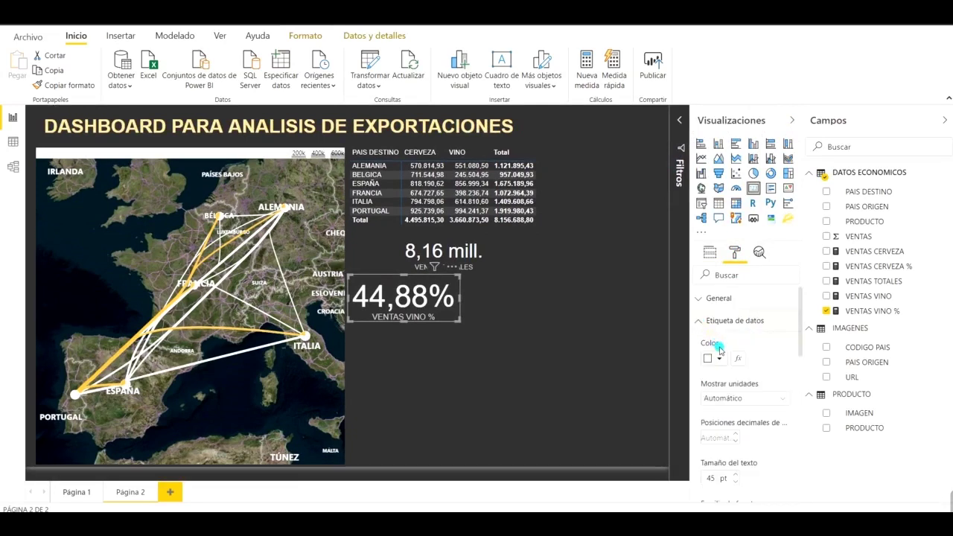
click(736, 481)
click(736, 482)
click(736, 482)
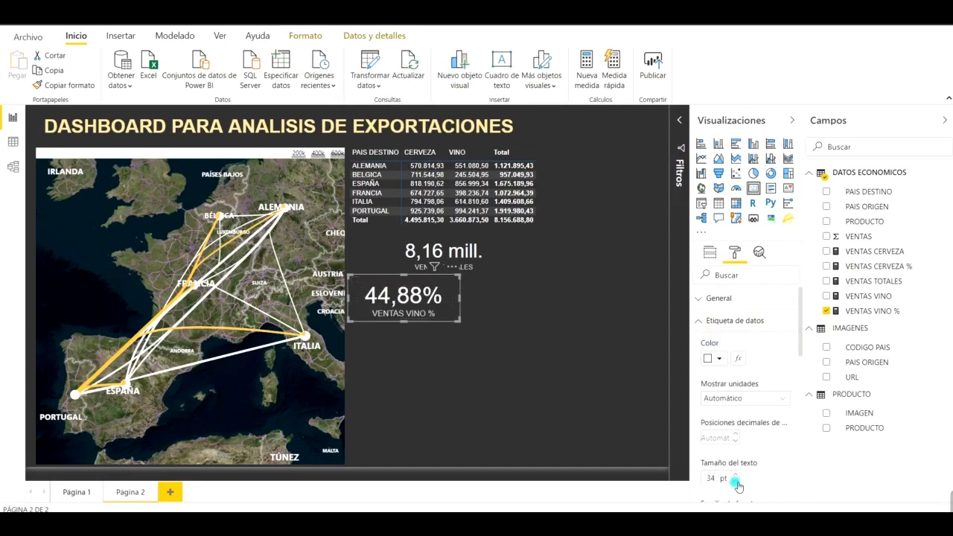
click(736, 482)
click(736, 482)
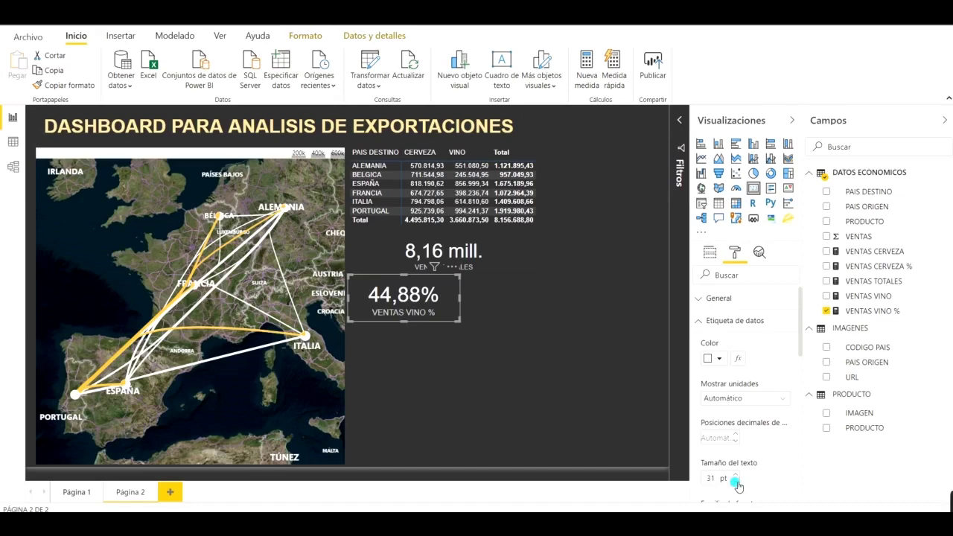
click(736, 482)
click(736, 482)
click(736, 482)
click(736, 482)
click(736, 482)
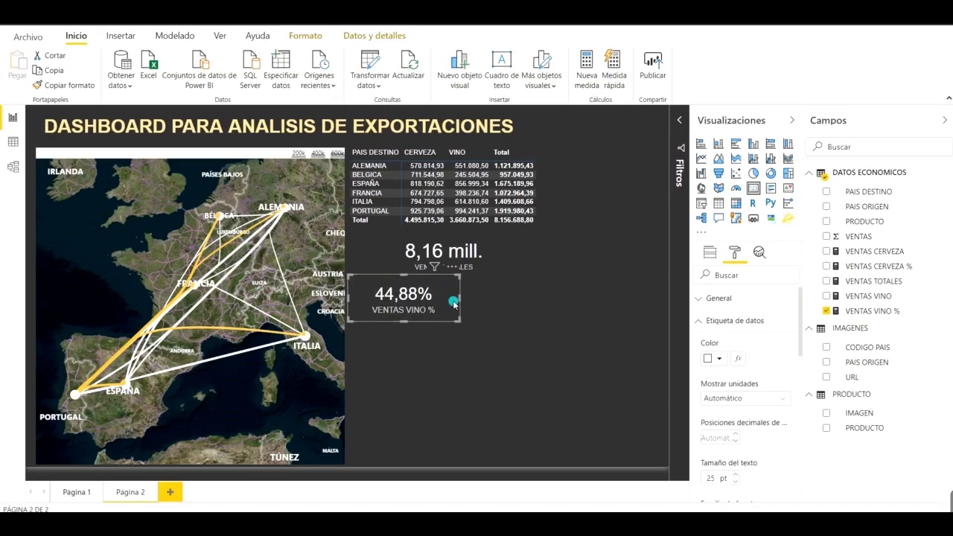
drag(463, 297, 451, 298)
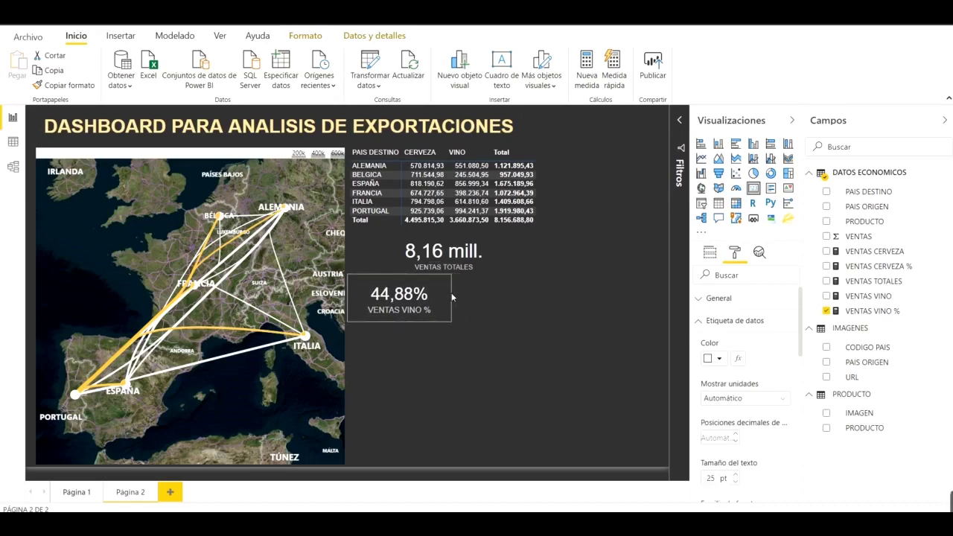
Duplicate the VENTAS VINO % card with Ctrl+C/Ctrl+V and place the copy beside it
key(ctrl+c)
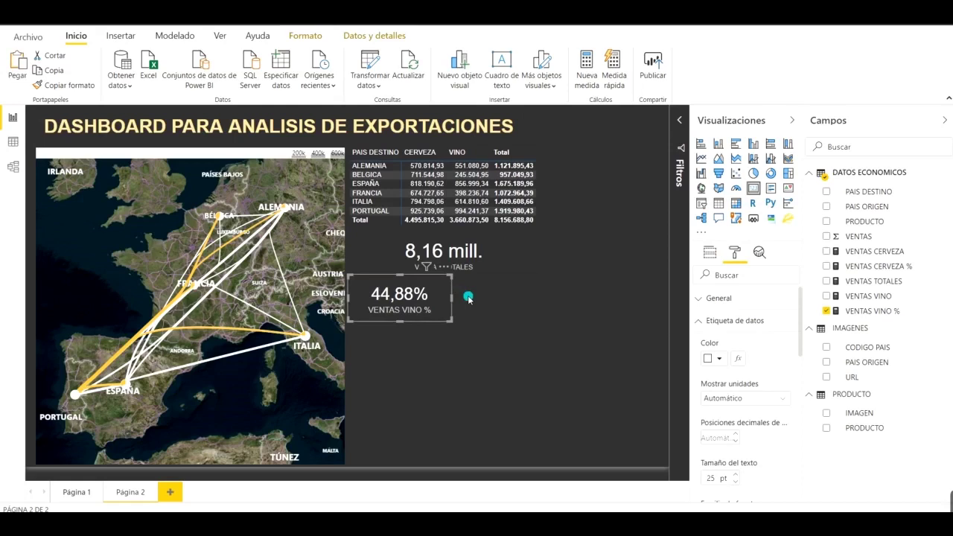
key(ctrl+v)
drag(431, 291, 522, 293)
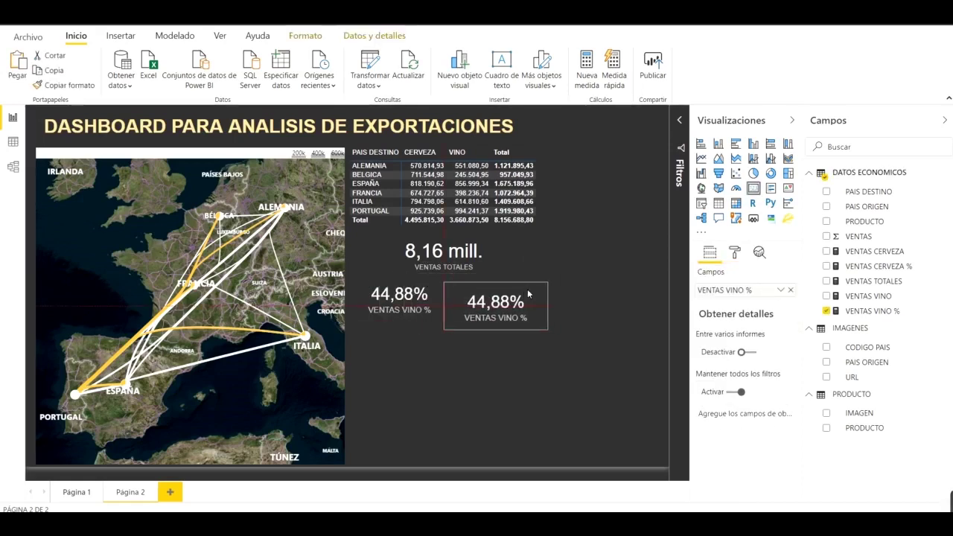
drag(520, 293, 519, 290)
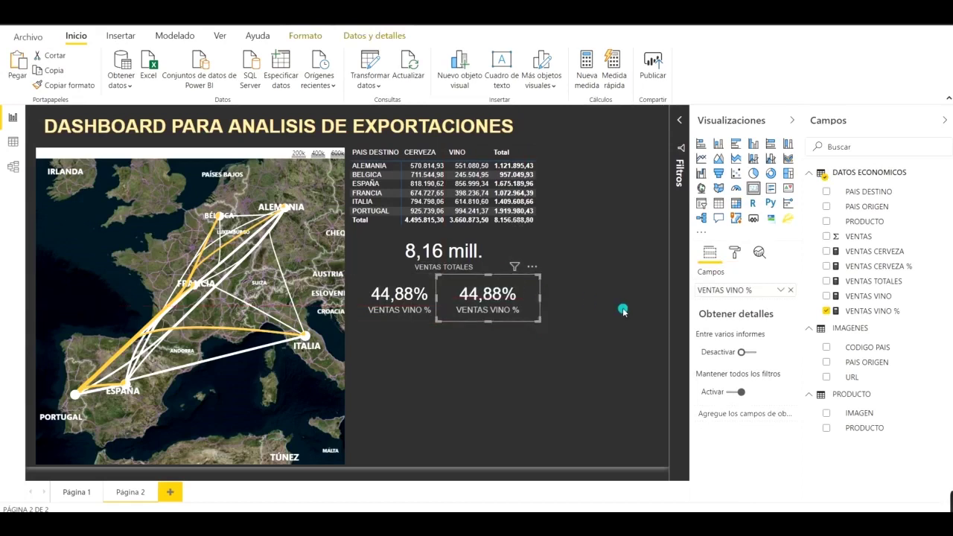
Replace VENTAS VINO % with VENTAS CERVEZA % in the duplicate card, showing 55,12%
click(793, 291)
drag(864, 266, 746, 293)
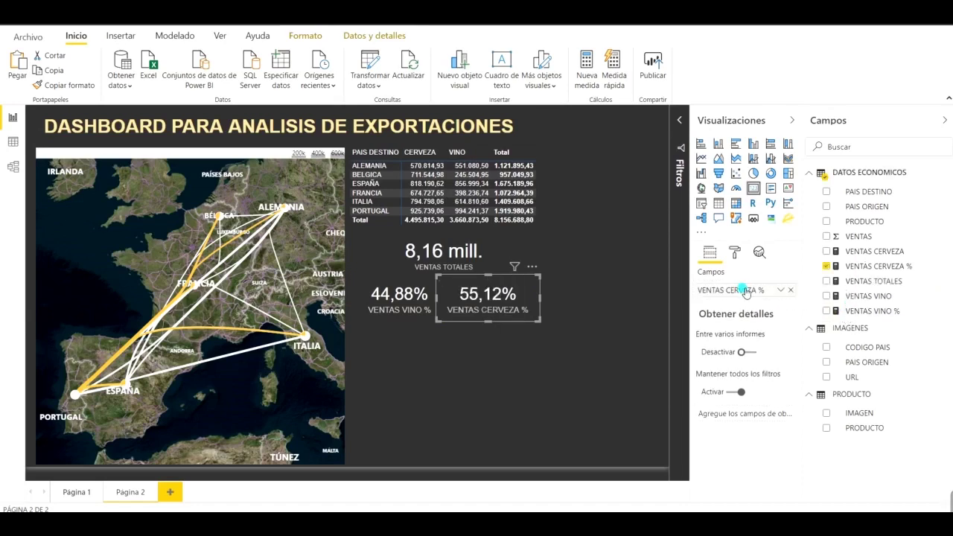
click(440, 369)
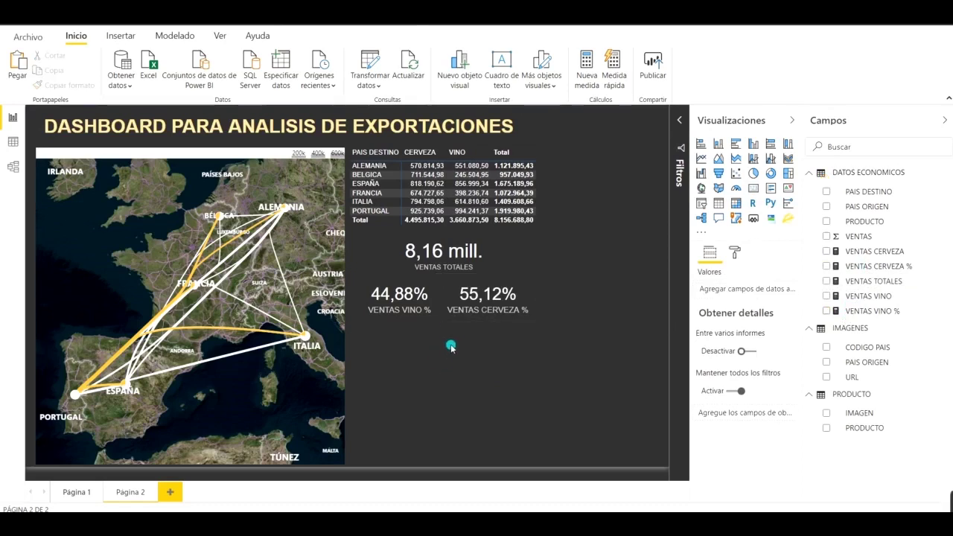
click(443, 306)
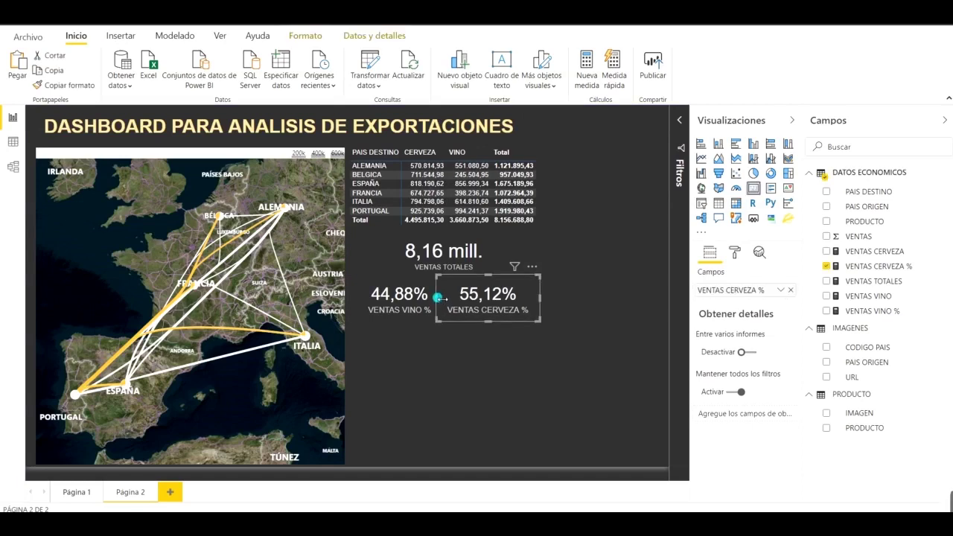
click(426, 349)
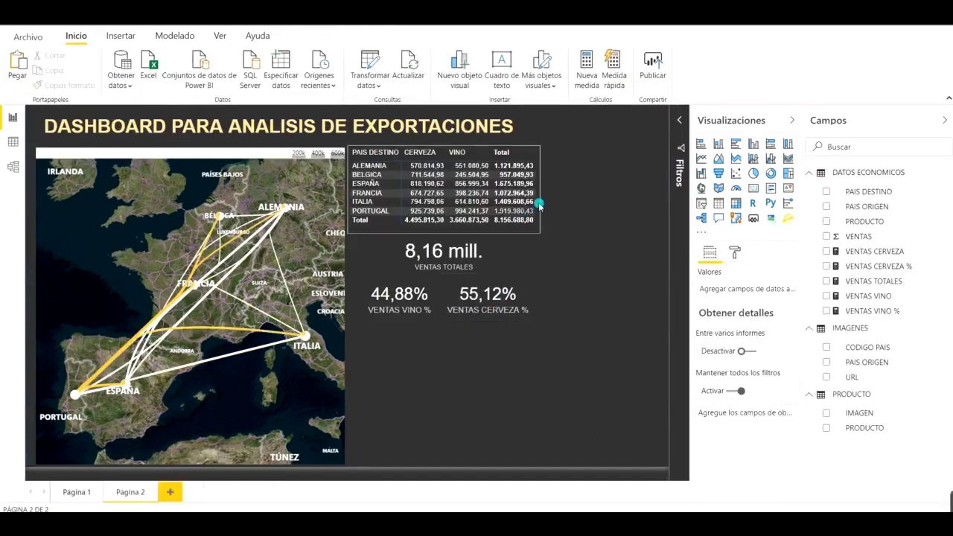
Add a clustered column chart: CODIGO PAIS axis, VENTAS TOTALES values, PRODUCTO legend, then widen it
click(755, 146)
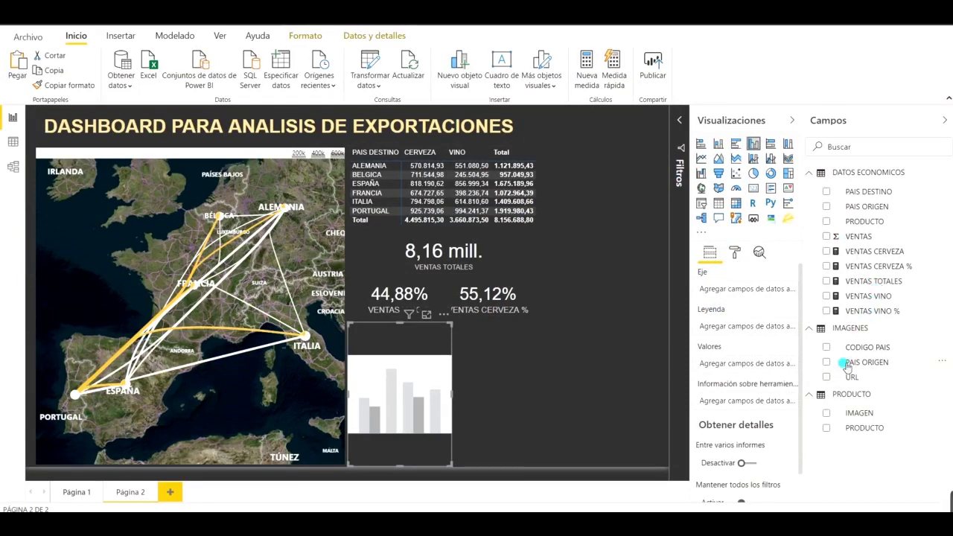
drag(858, 350, 744, 292)
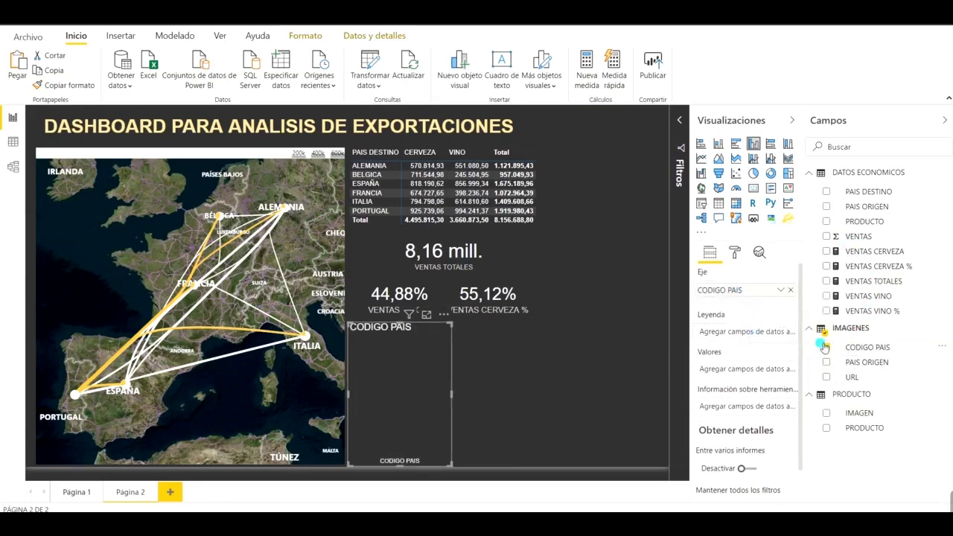
mouse_move(864, 282)
mouse_down()
mouse_move(778, 330)
mouse_move(736, 369)
mouse_up()
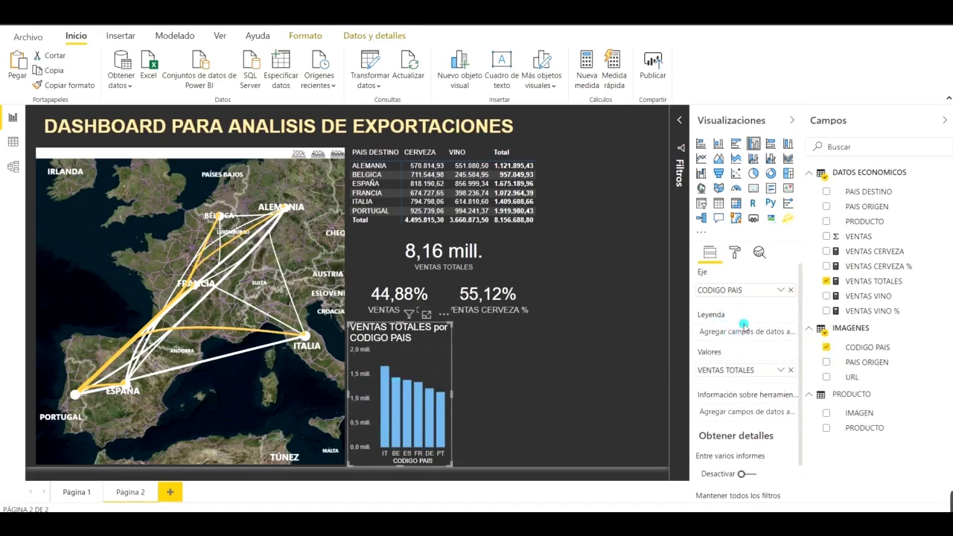
drag(865, 221, 752, 337)
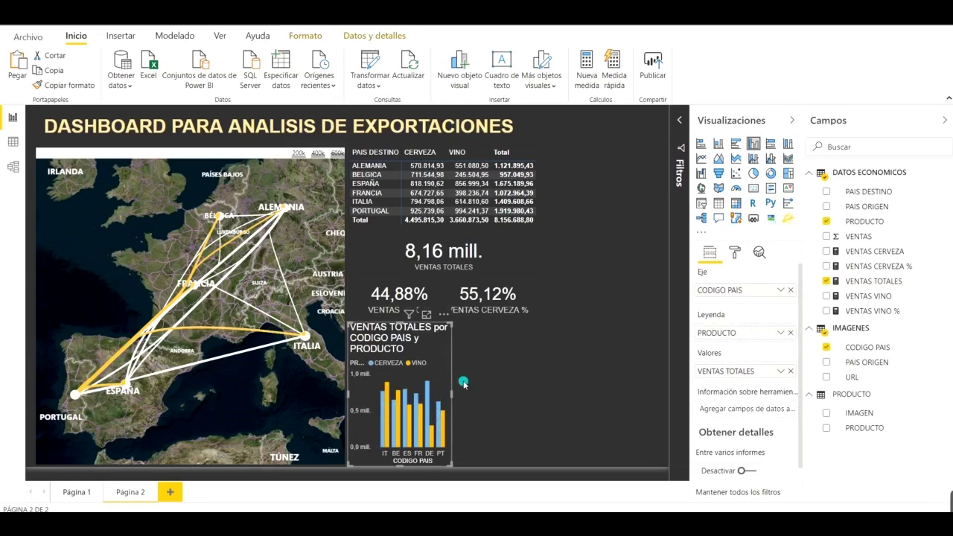
drag(453, 393, 479, 389)
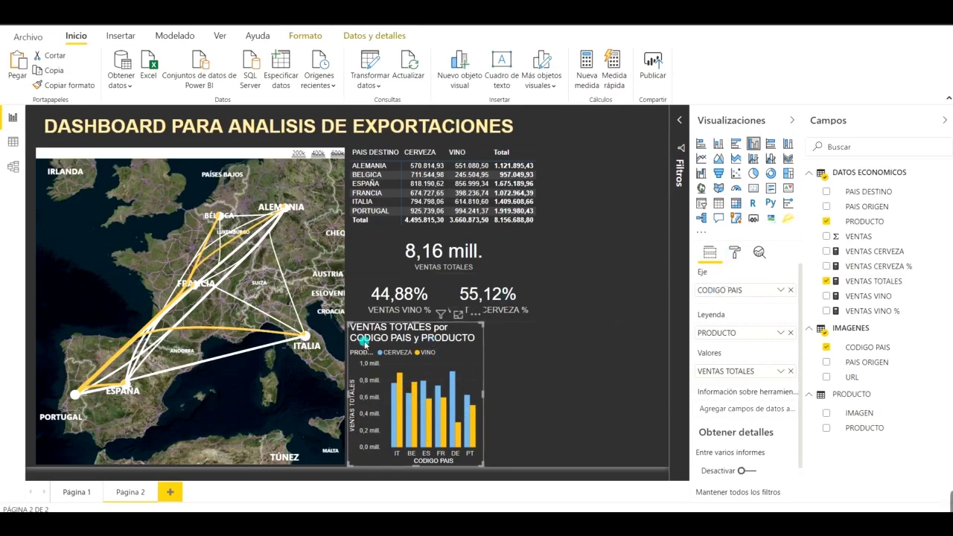
Remove the extra space from the column chart title so 'VENTAS por PAIS y PRODUCTO' fits on one line
click(736, 255)
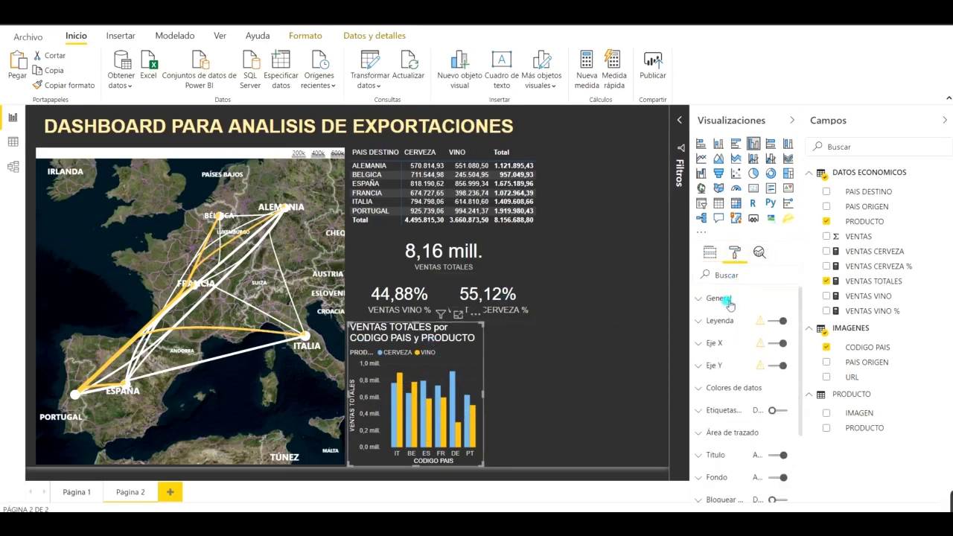
click(706, 456)
scroll(723, 417, down, 2)
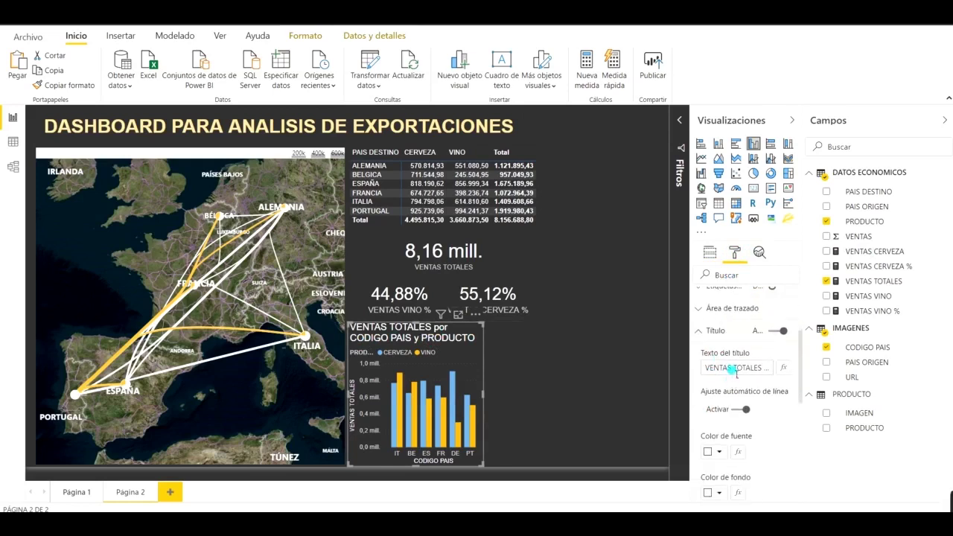
click(732, 368)
key(BackSpace)
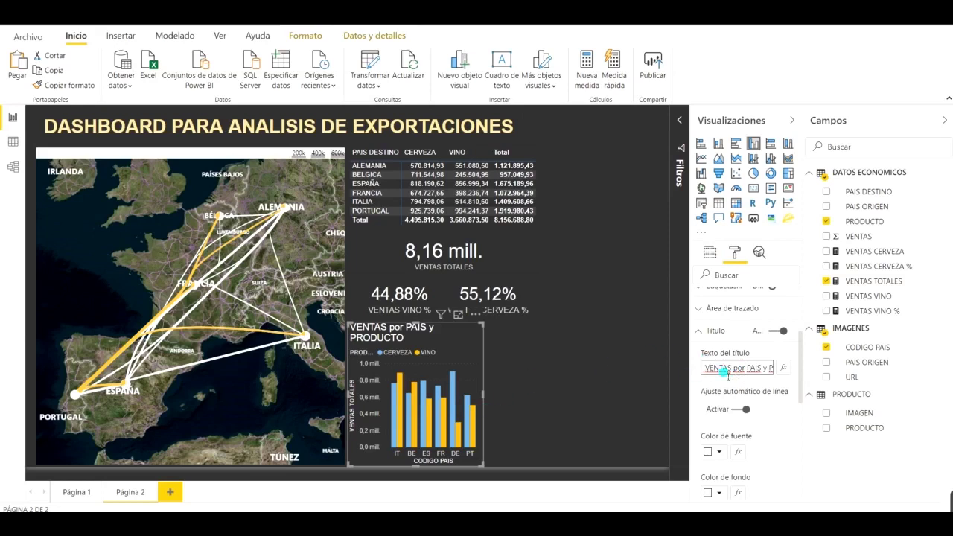
click(766, 418)
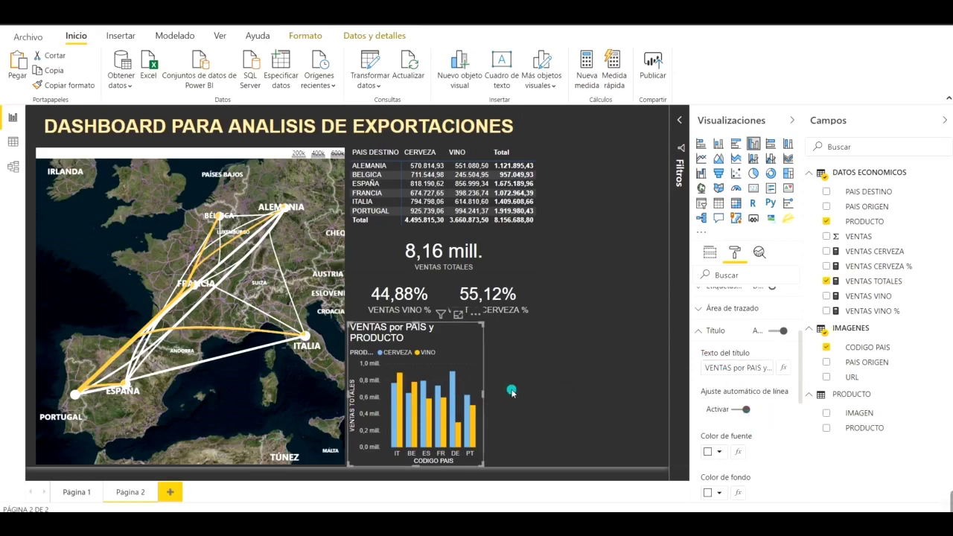
drag(489, 396, 488, 395)
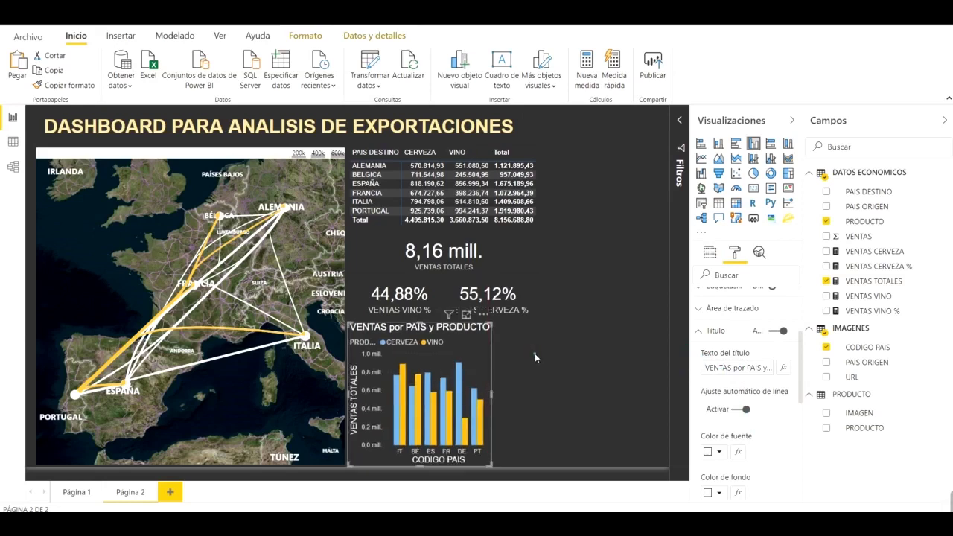
click(535, 357)
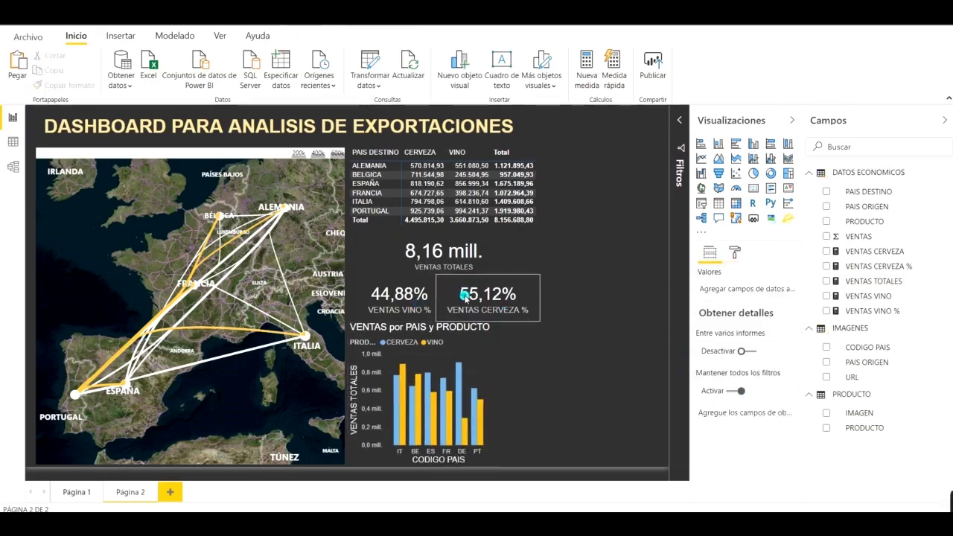
Narrow the VENTAS CERVEZA % card from its left edge
click(439, 298)
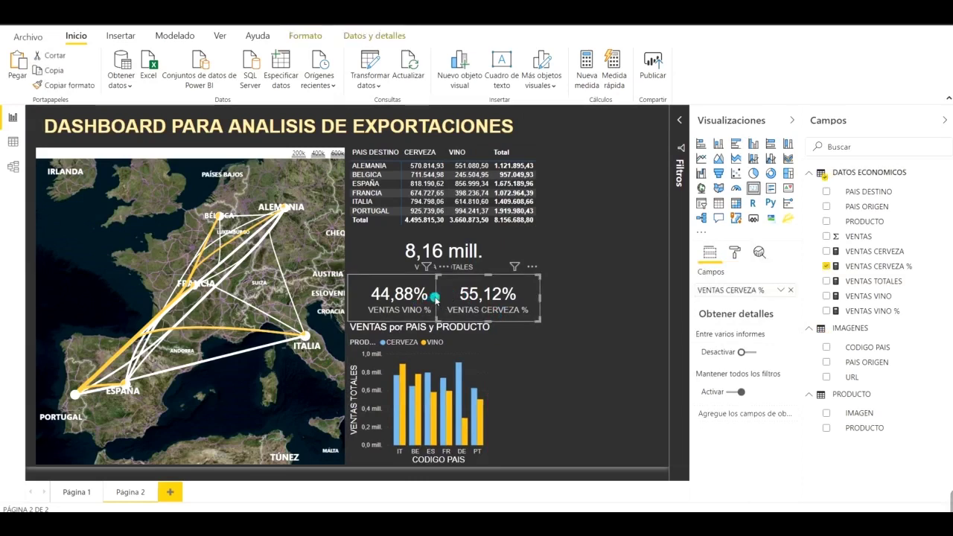
drag(436, 298, 442, 295)
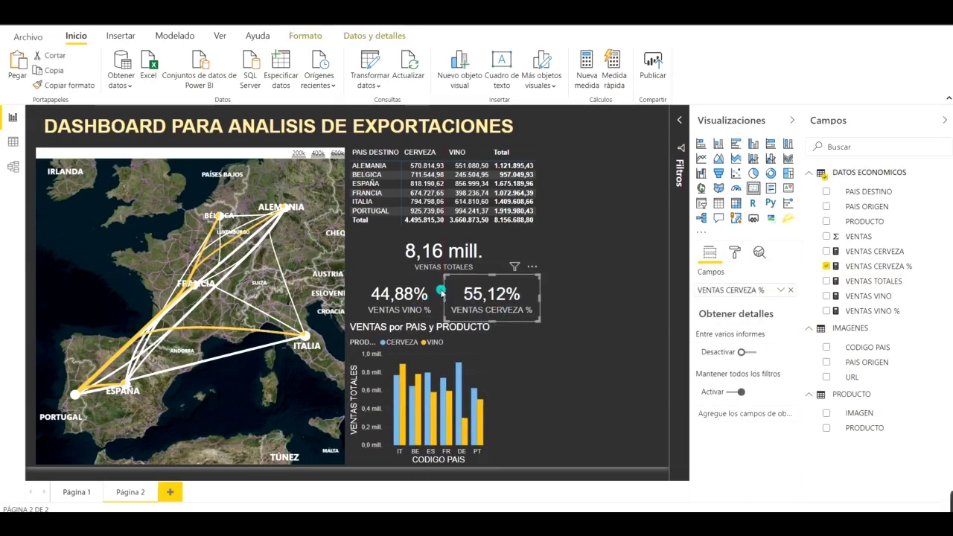
click(581, 249)
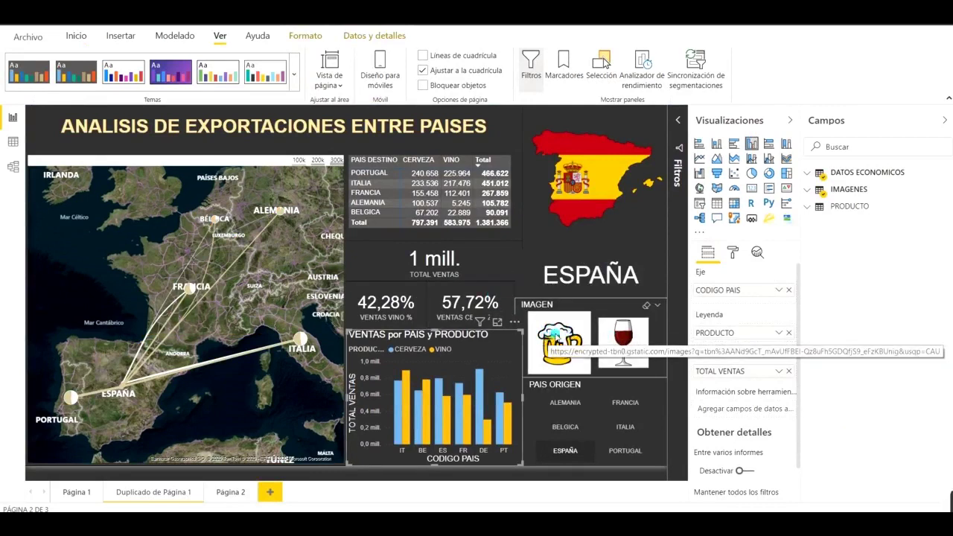
click(555, 336)
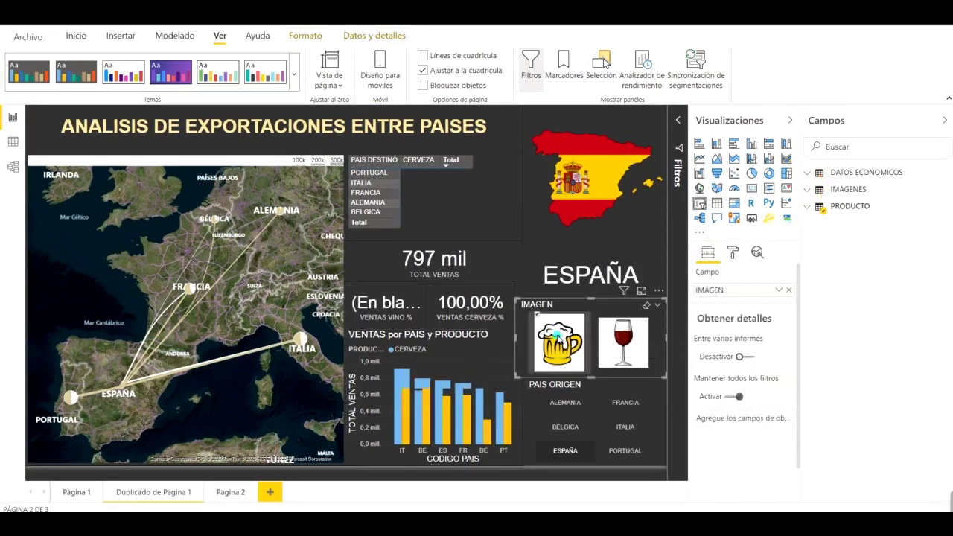
click(624, 342)
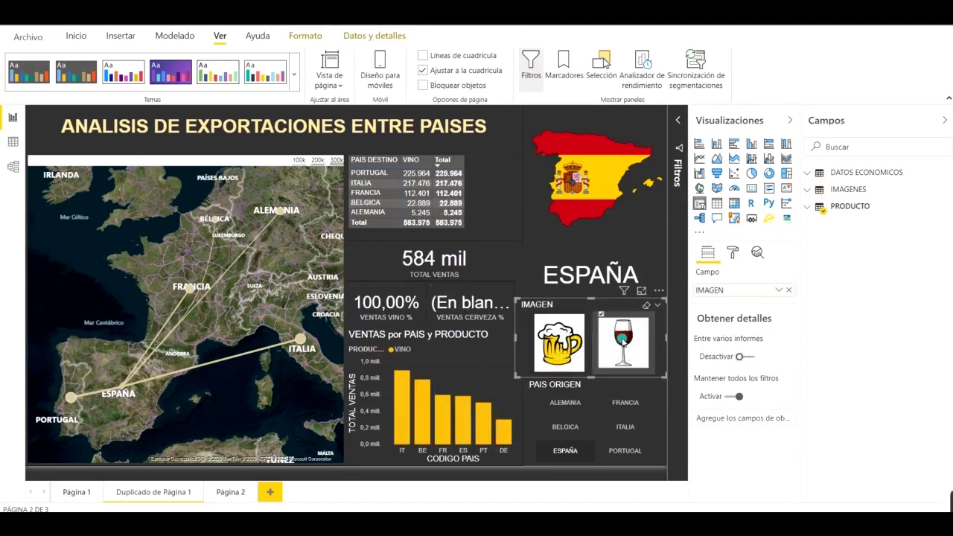
click(623, 342)
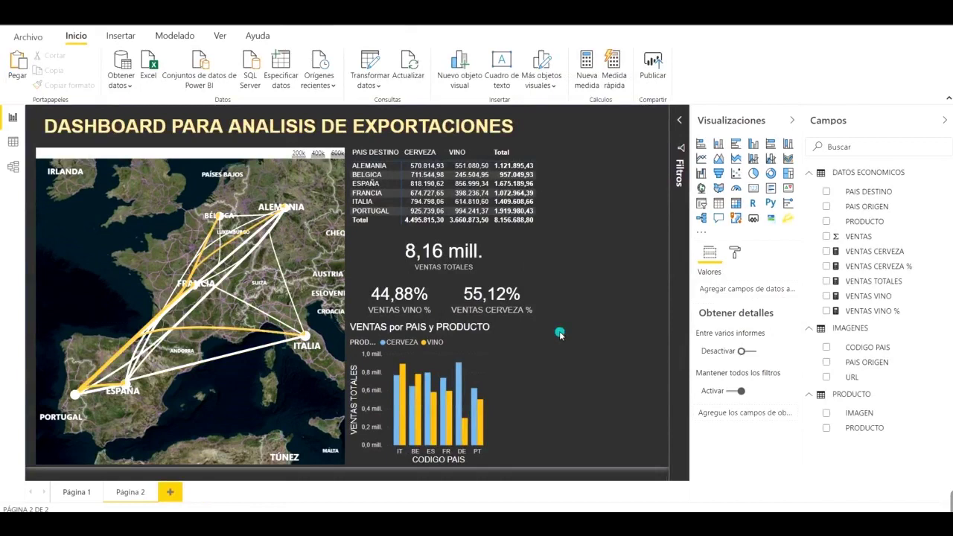
Add an empty slicer beside the column chart, toggle IMAGEN on and off, then select IMAGEN's column properties
click(706, 205)
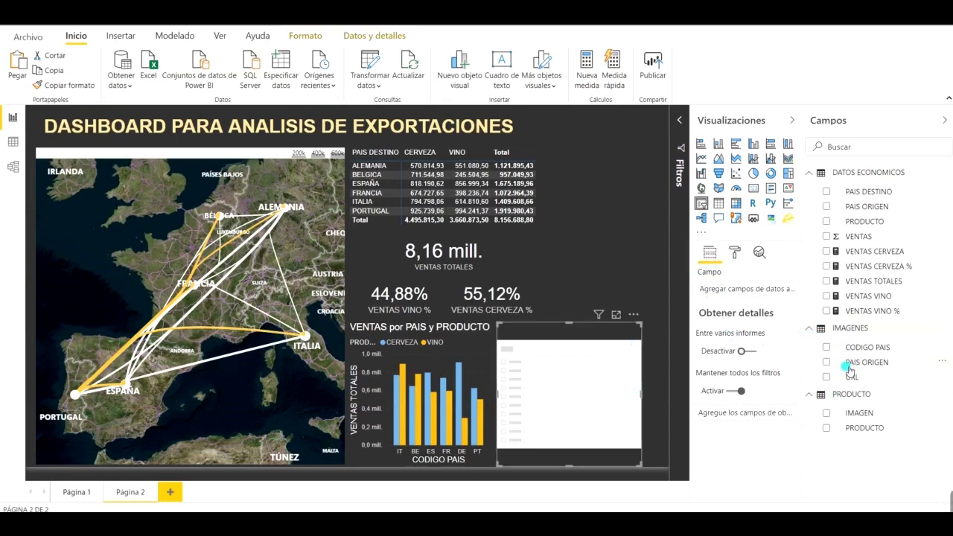
drag(849, 356, 579, 370)
mouse_move(851, 398)
click(828, 414)
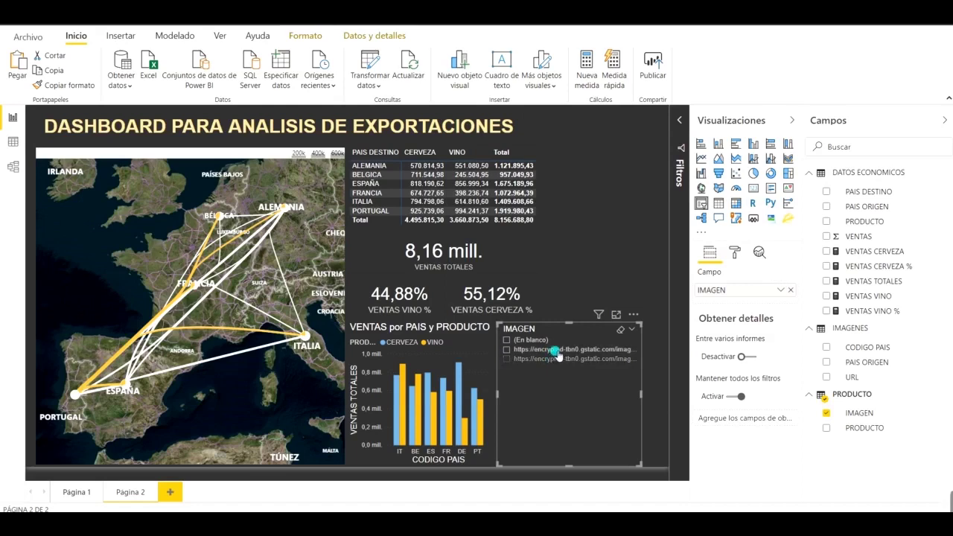
click(827, 414)
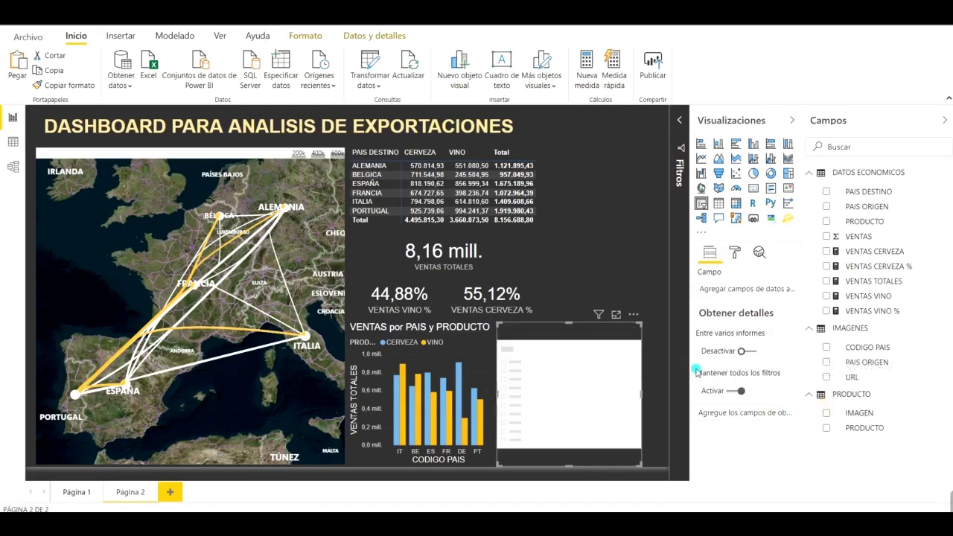
click(863, 416)
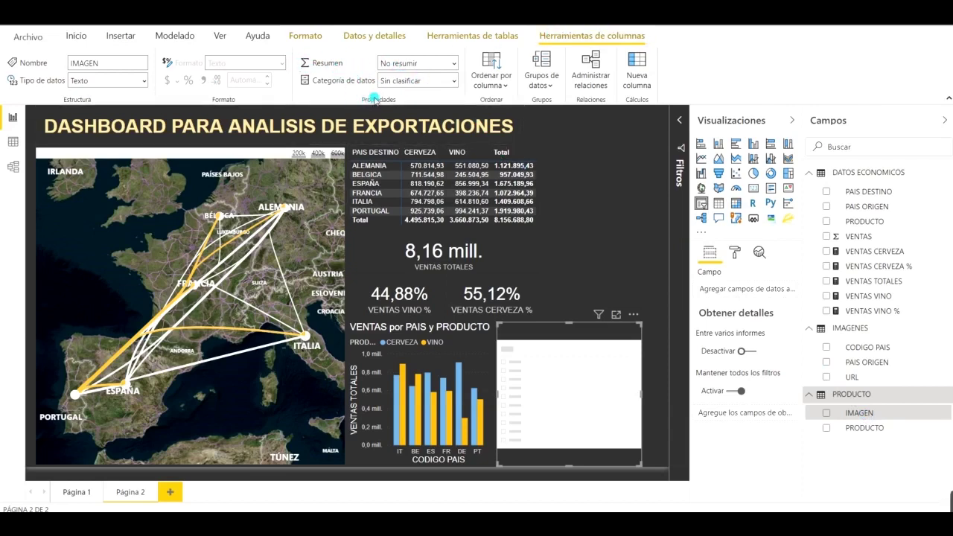
Set IMAGEN's data category to Image URL and drop it into the new slicer's Field well
click(453, 84)
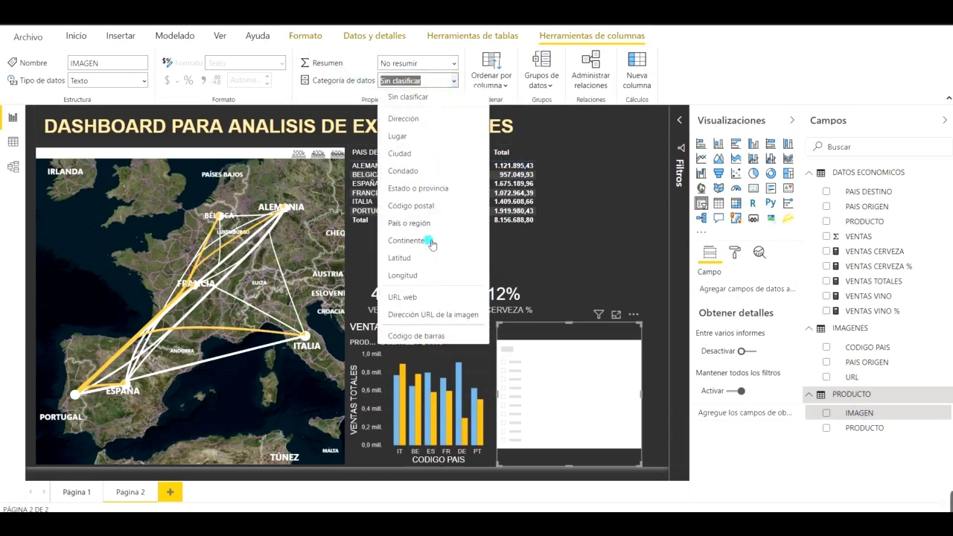
click(419, 318)
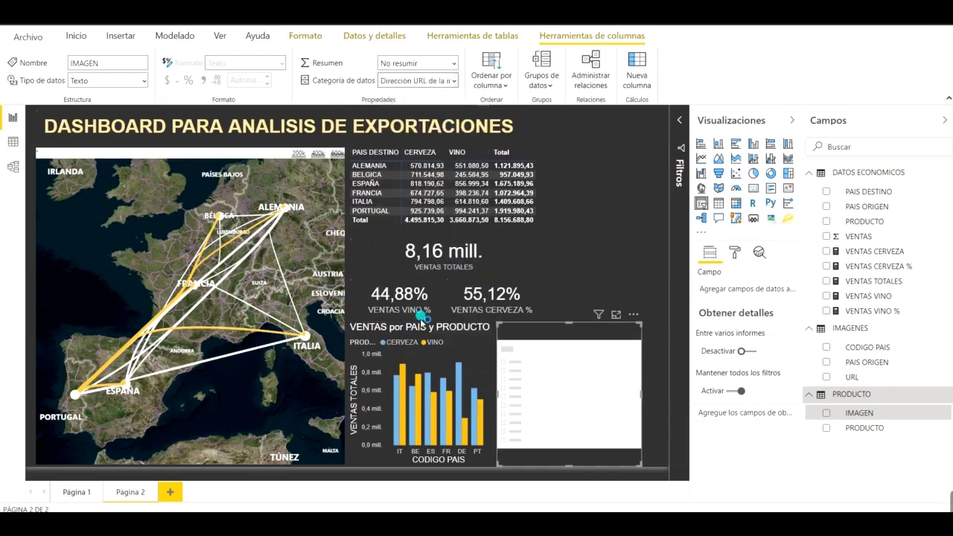
click(454, 188)
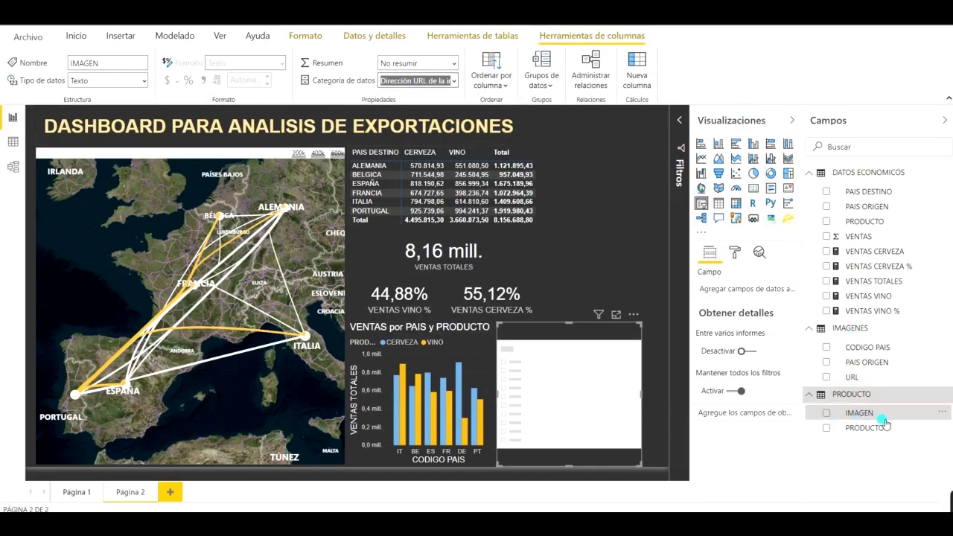
drag(870, 416, 755, 290)
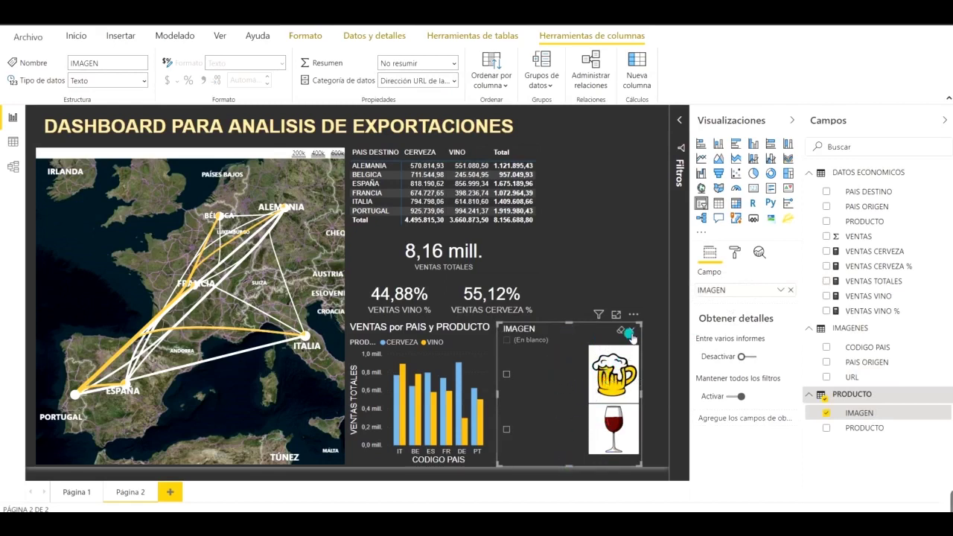
Set the IMAGEN slicer's General orientation to Horizontal
click(632, 331)
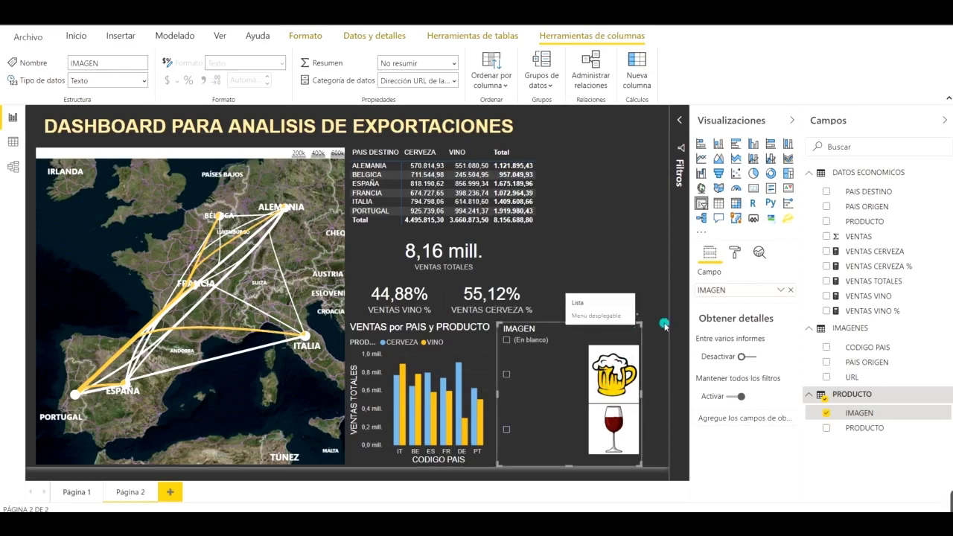
click(736, 254)
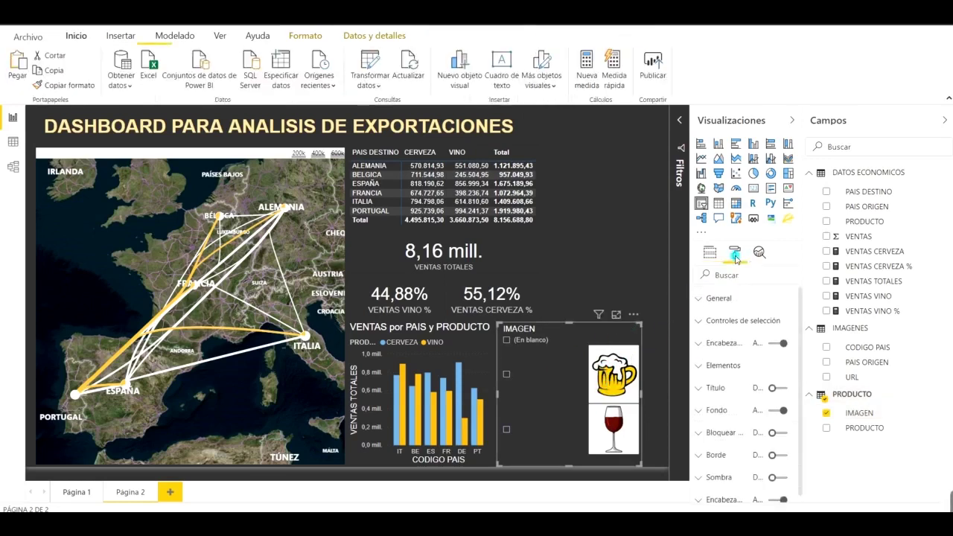
click(726, 305)
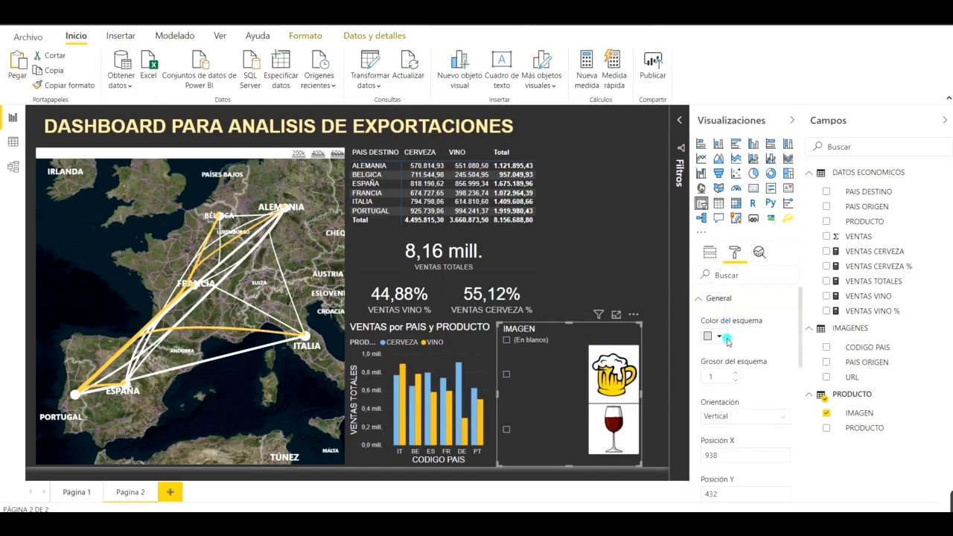
click(752, 418)
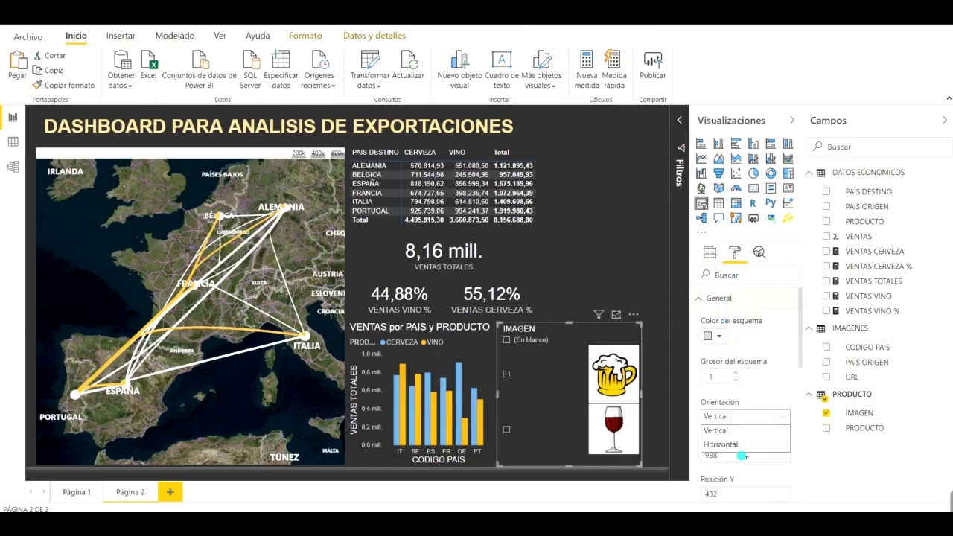
click(744, 445)
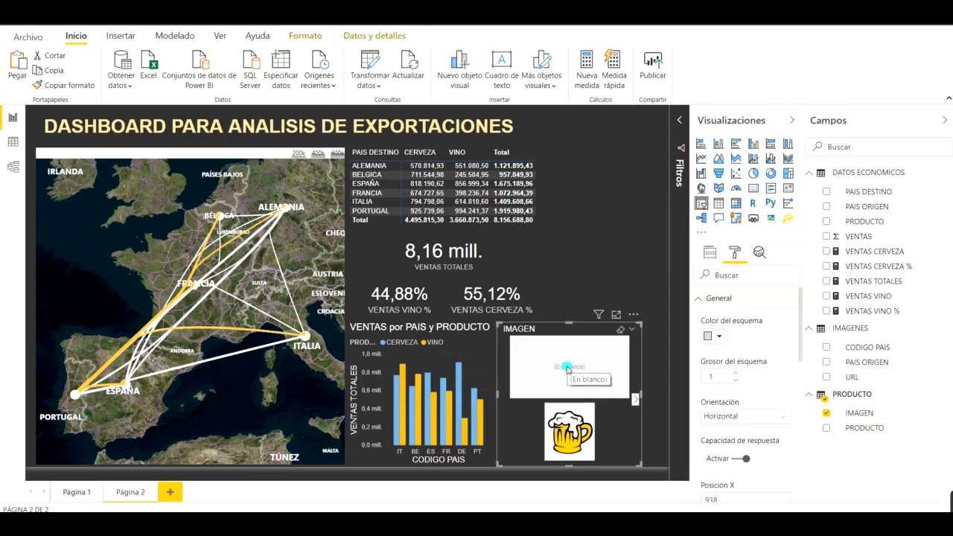
Uncheck (En blanco) in the IMAGEN visual-level filter and collapse the Filters pane
click(680, 122)
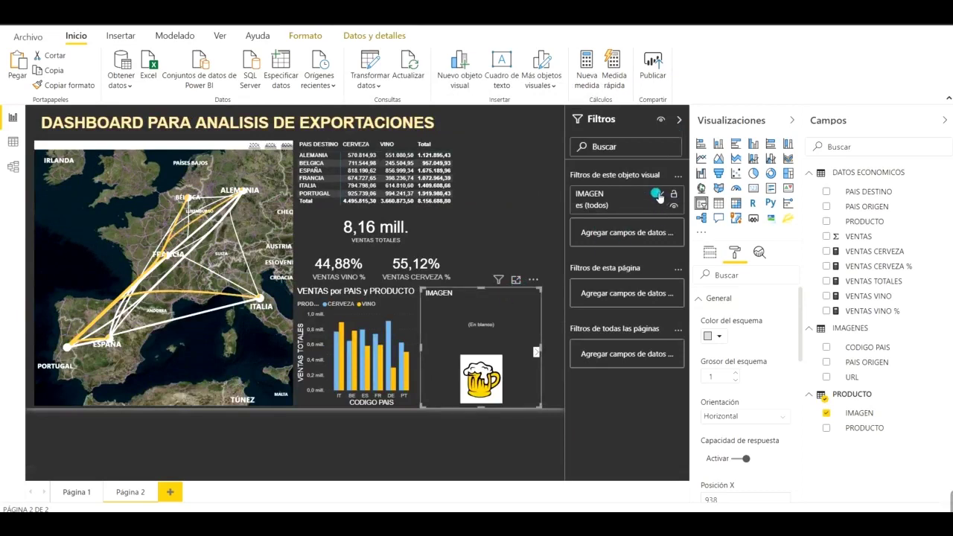
click(660, 195)
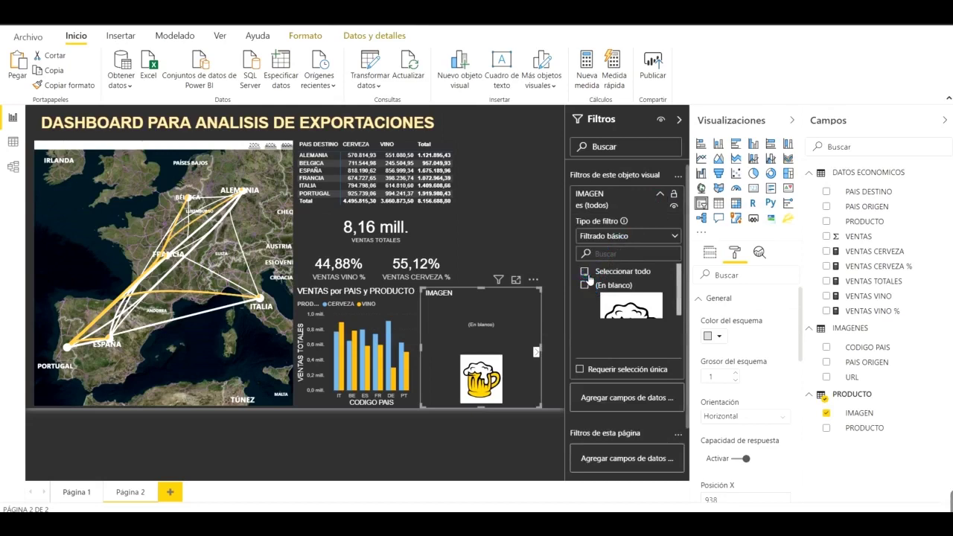
click(585, 286)
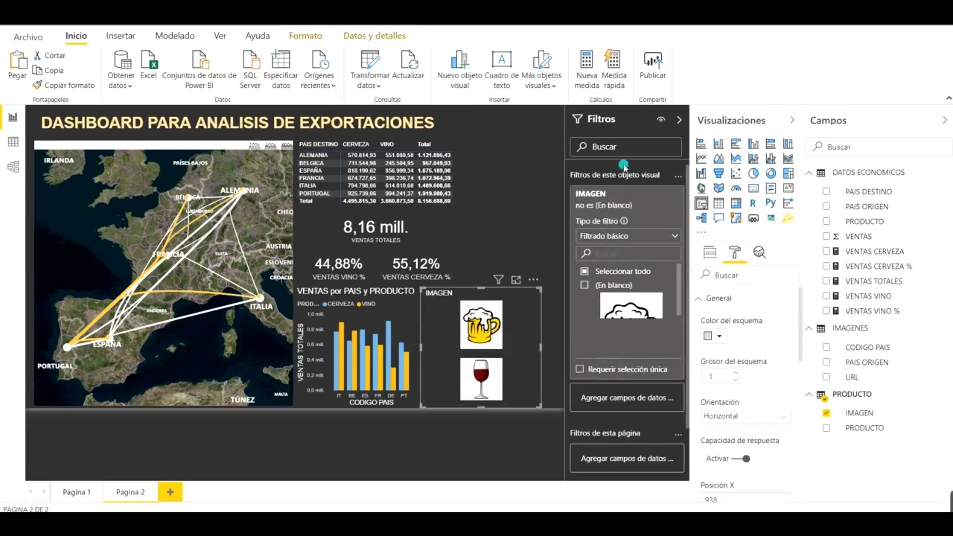
click(680, 120)
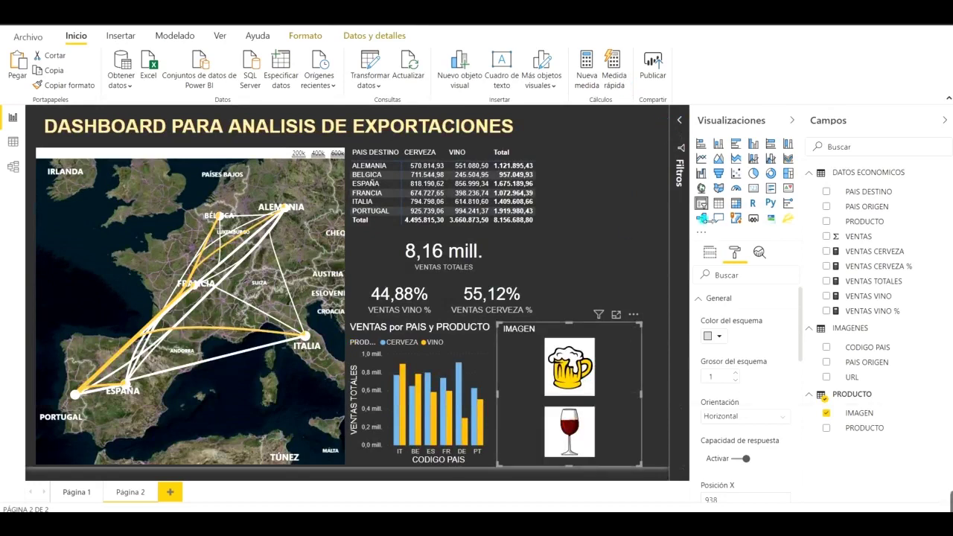
Shorten the IMAGEN slicer and widen it until beer and wine images both show
click(702, 301)
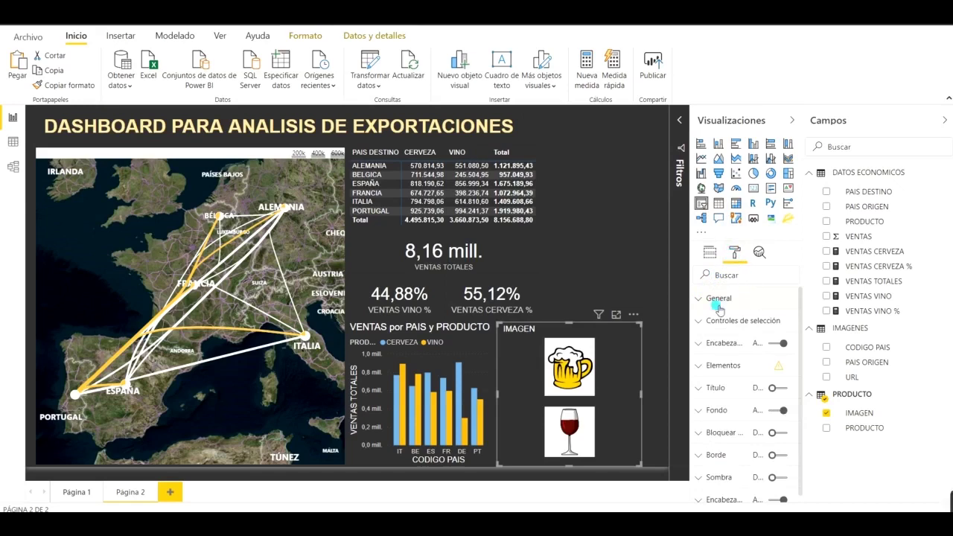
click(719, 301)
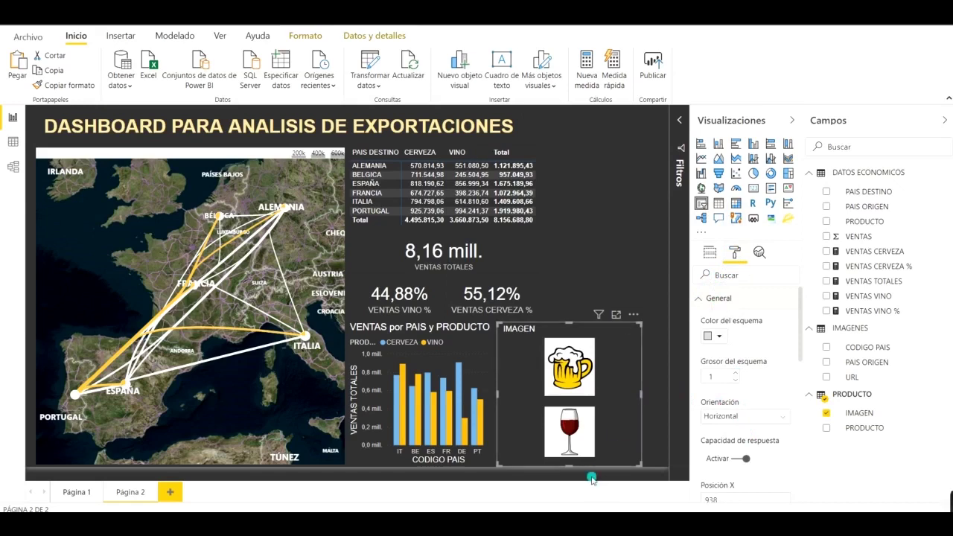
drag(571, 447, 556, 387)
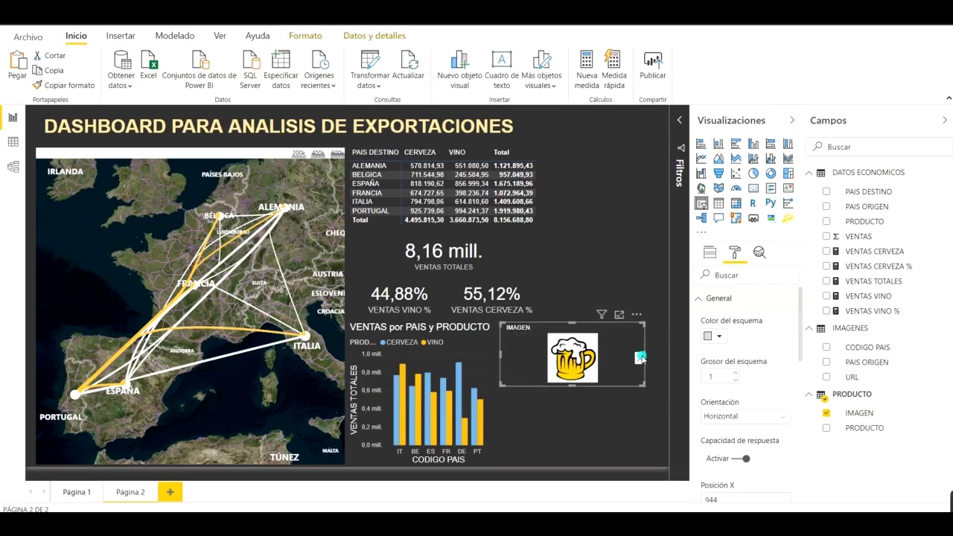
drag(645, 355, 659, 355)
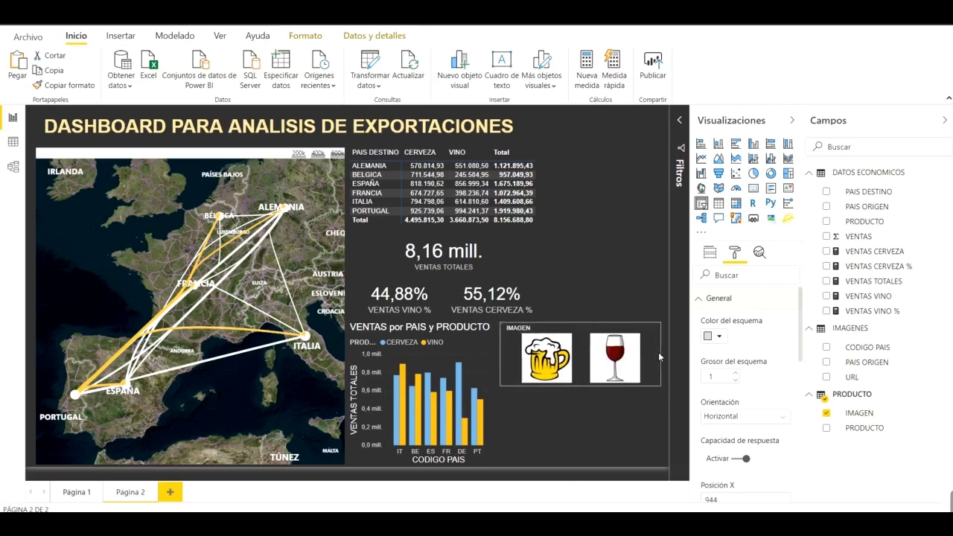
click(658, 353)
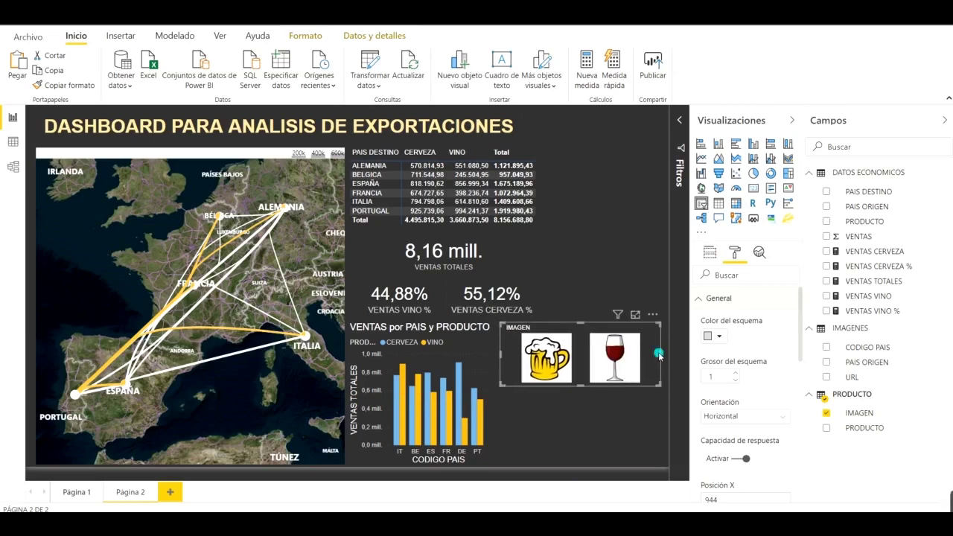
Pick the beer image in the slicer to filter the dashboard to beer, 4,50 mill. total
click(479, 327)
click(519, 357)
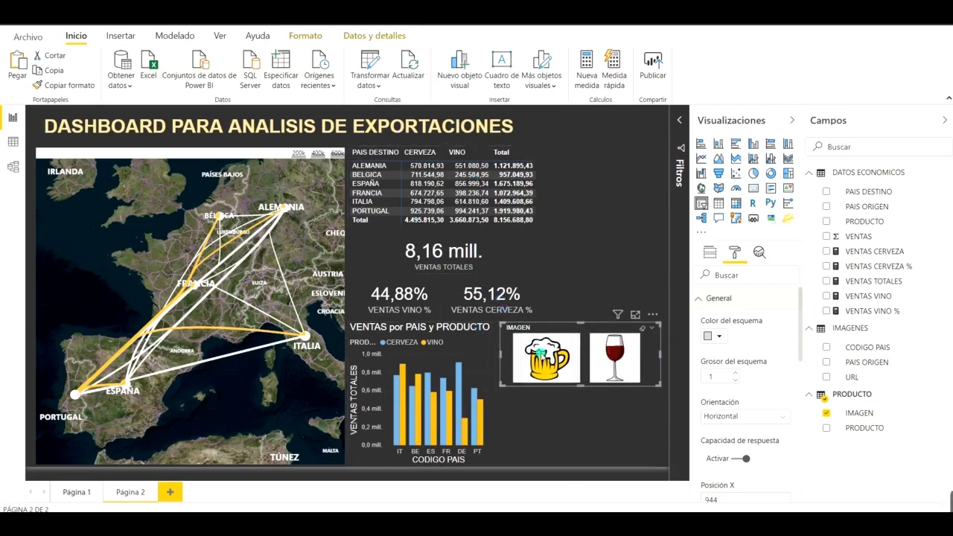
click(548, 361)
click(398, 419)
click(190, 275)
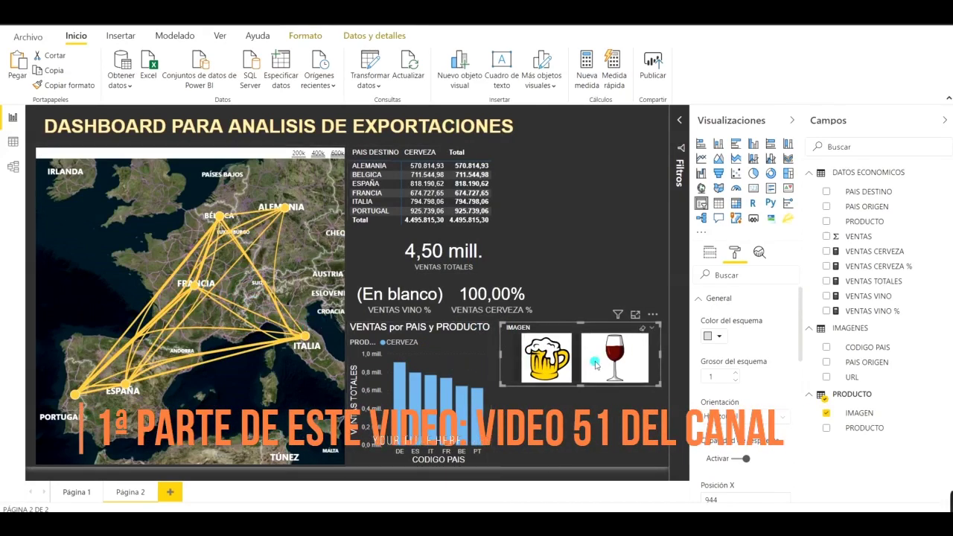
Select both wine and beer images so the dashboard returns to 8,16 mill., and sort the matrix by Total
click(598, 366)
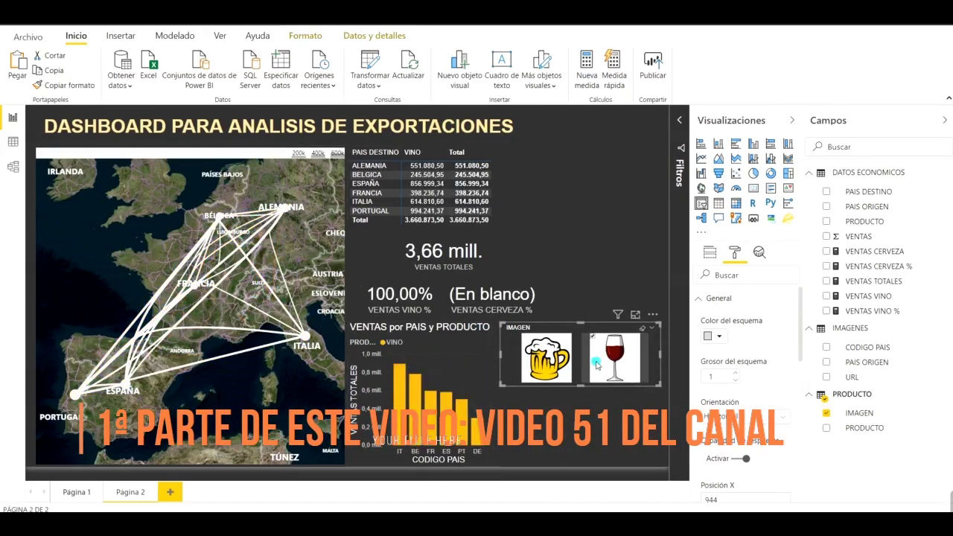
ctrl+click(567, 357)
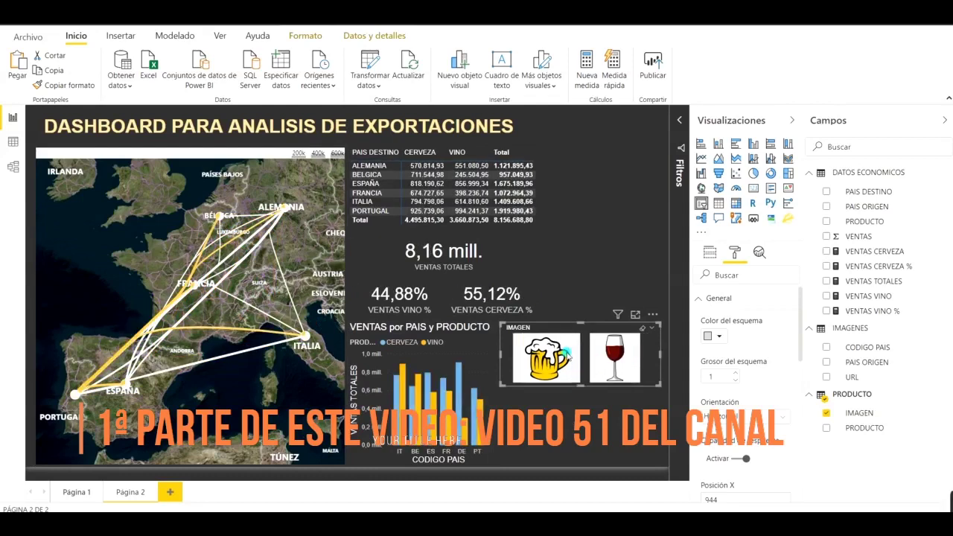
click(517, 153)
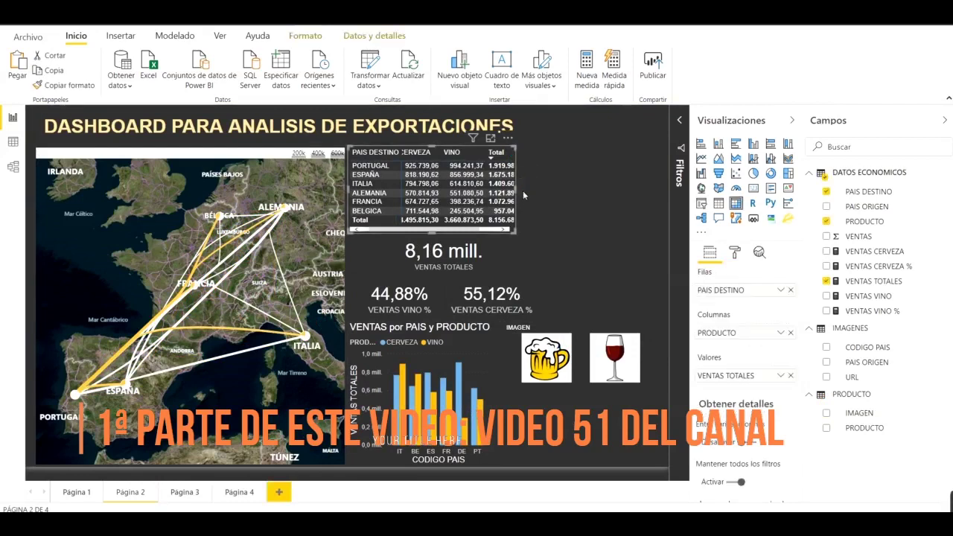
Widen the country matrix and sort it by Total ascending, BELGICA first and PORTUGAL last
drag(522, 189, 530, 191)
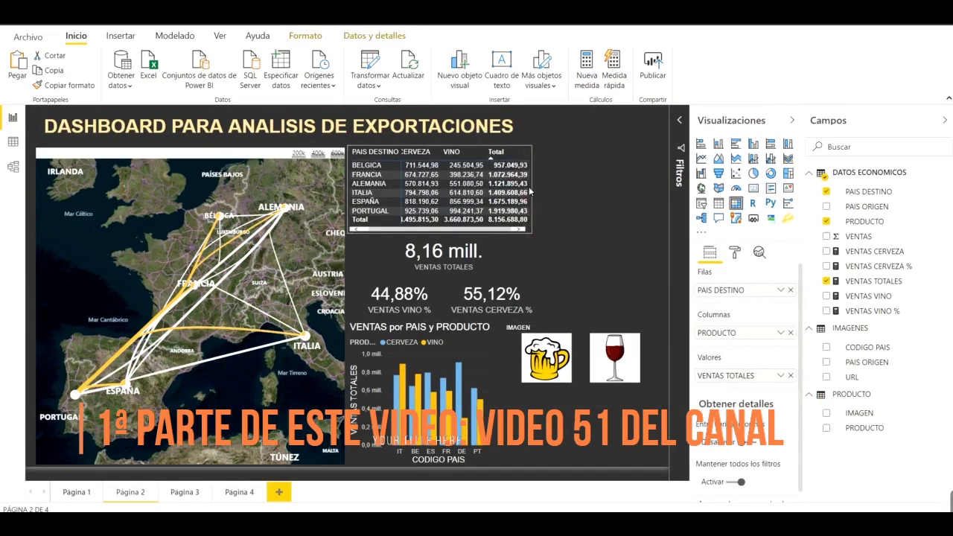
click(528, 188)
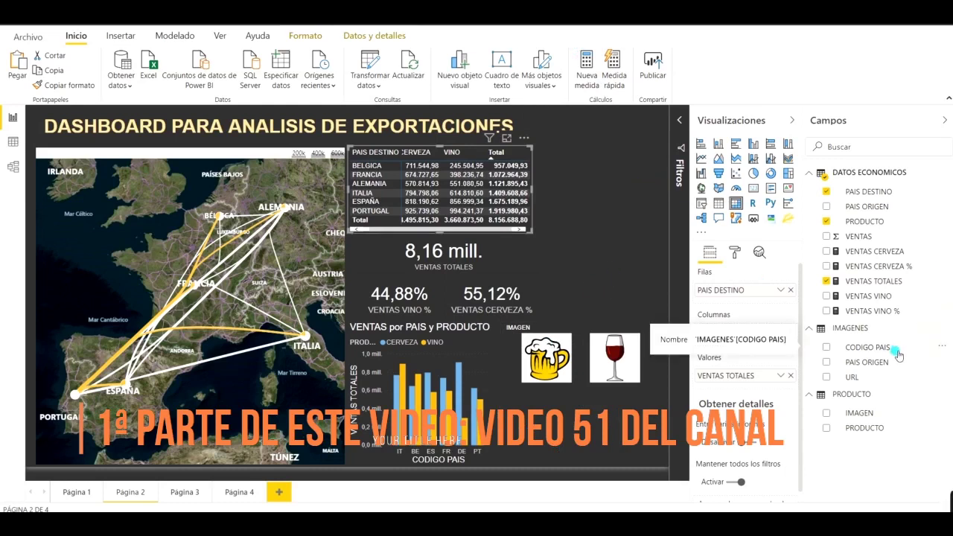
click(565, 414)
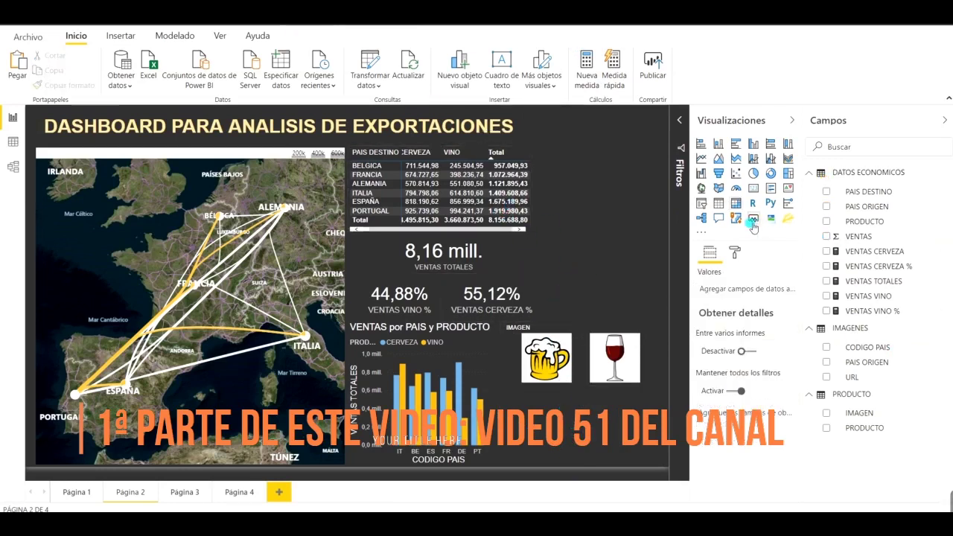
Add a slicer of PAIS ORIGEN countries with Horizontal orientation
click(702, 205)
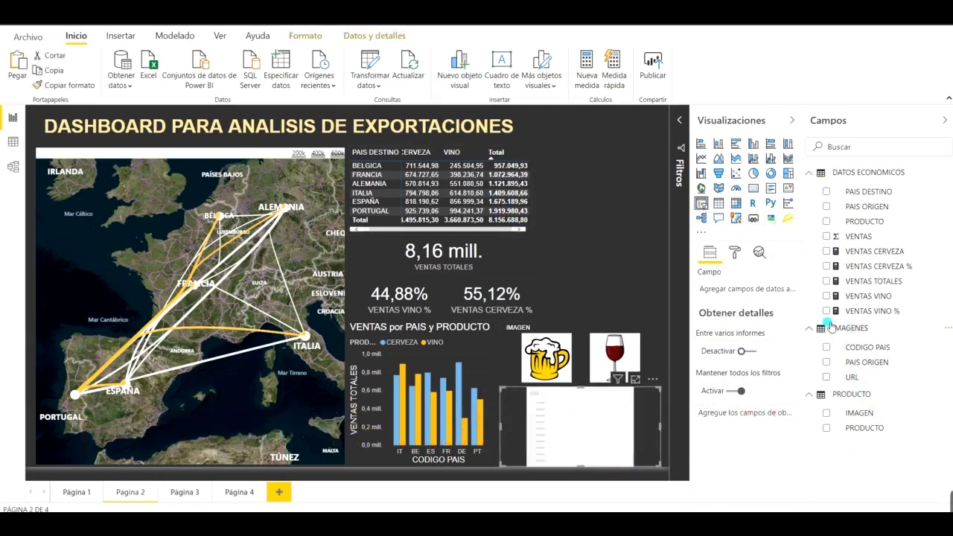
click(827, 364)
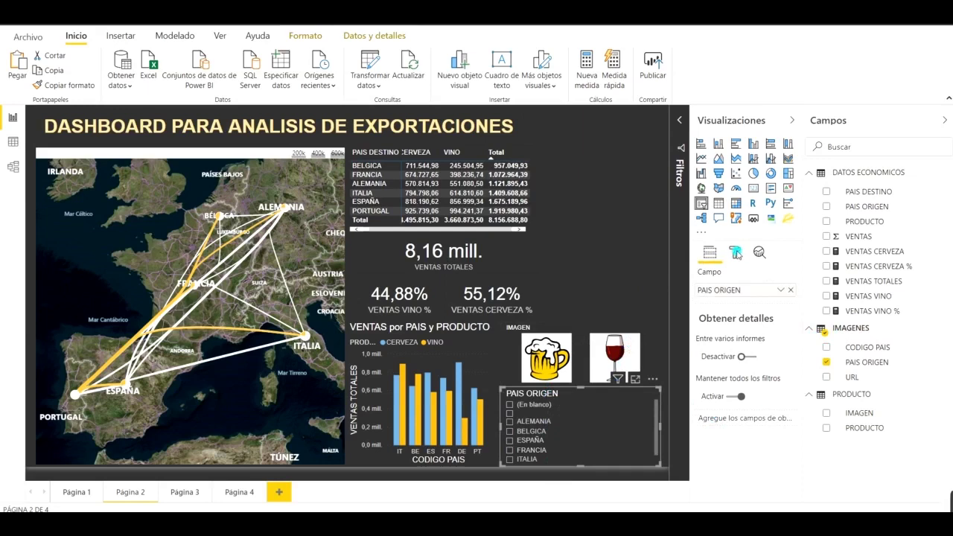
click(736, 253)
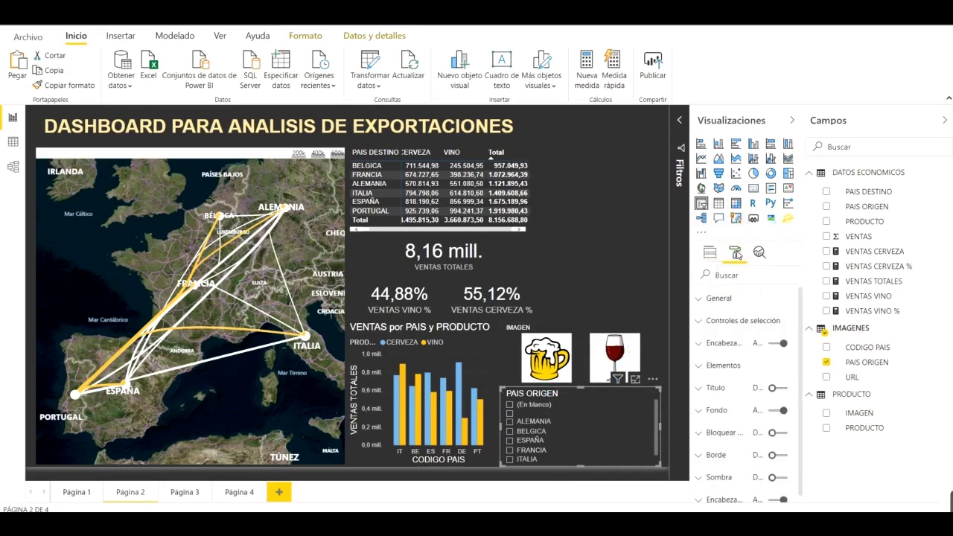
click(705, 299)
click(733, 416)
click(726, 445)
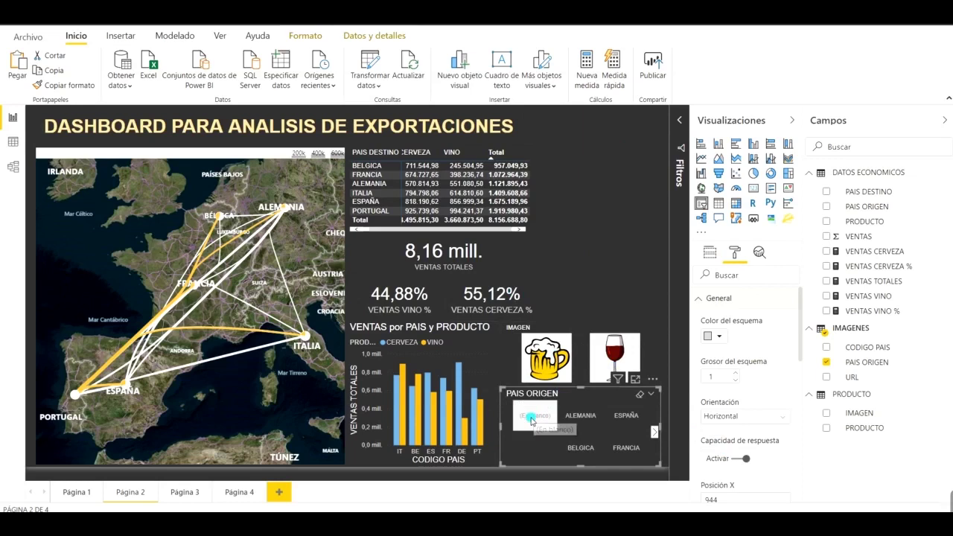
Filter the PAIS ORIGEN slicer to all values except (En blanco) and the unnamed blank entry
click(681, 121)
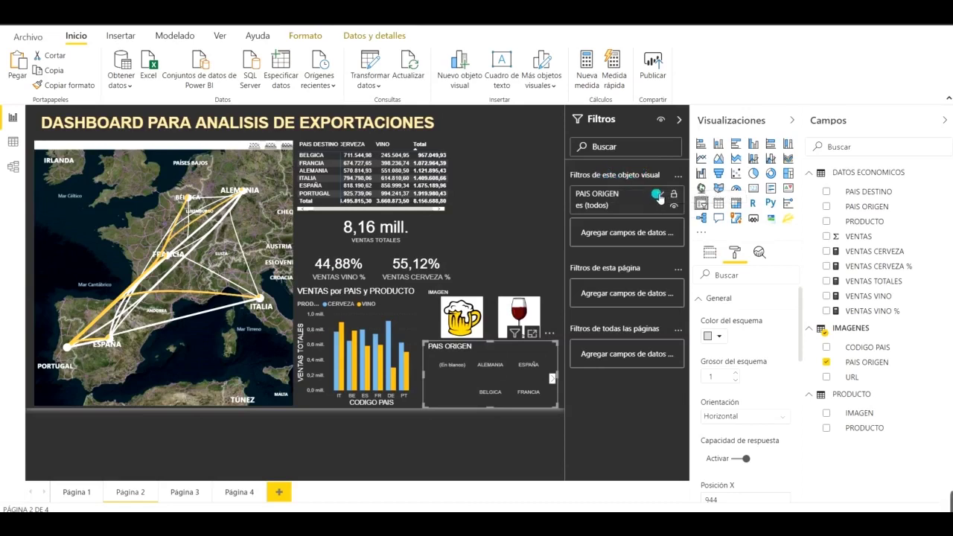
click(653, 203)
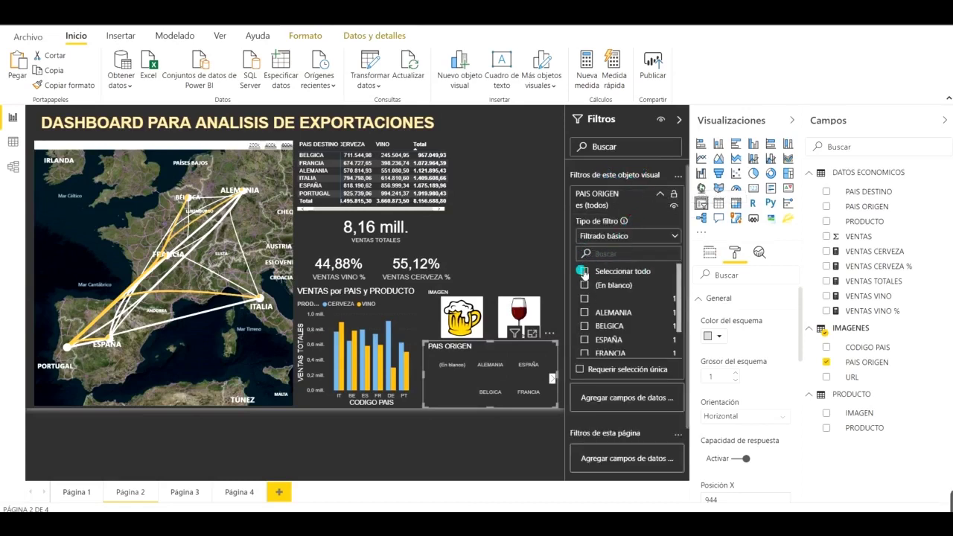
click(588, 274)
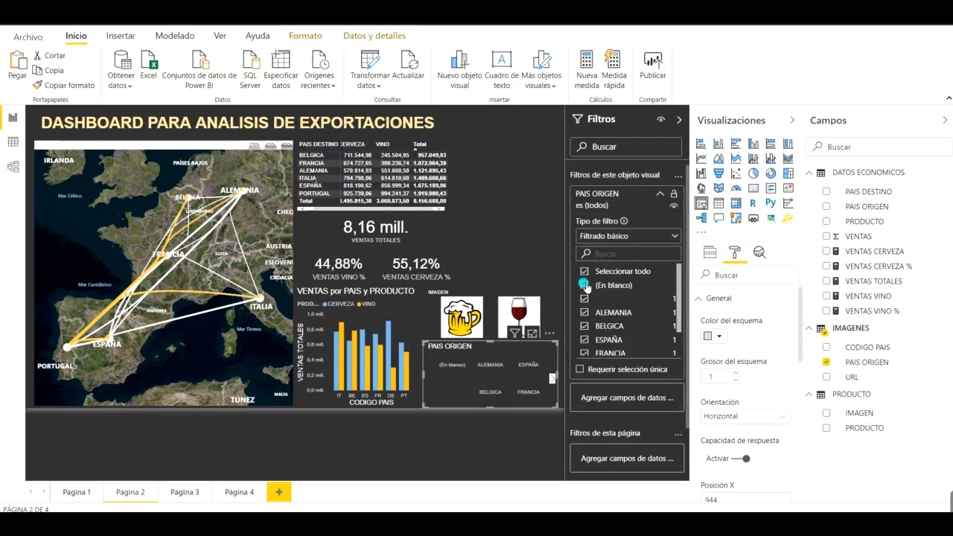
click(585, 286)
click(585, 300)
scroll(622, 306, down, 1)
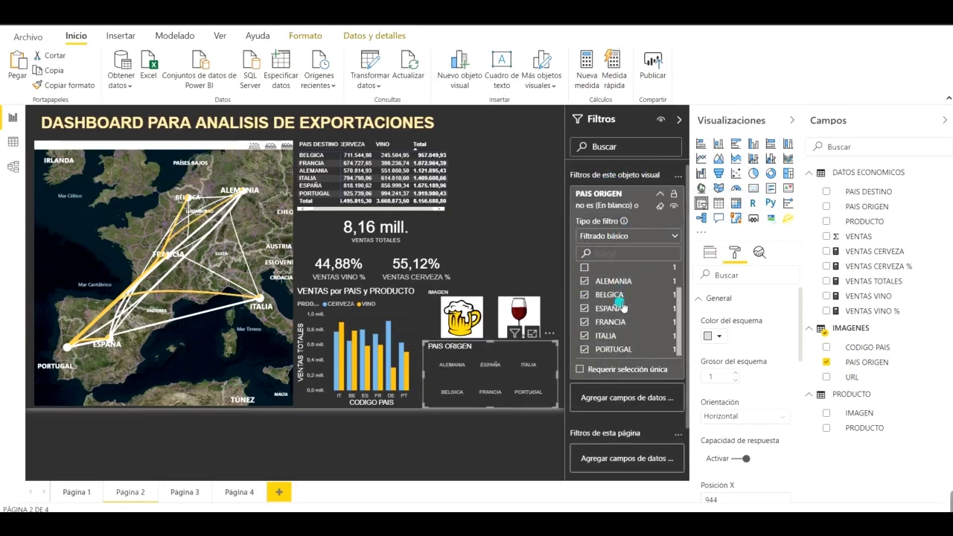
click(679, 121)
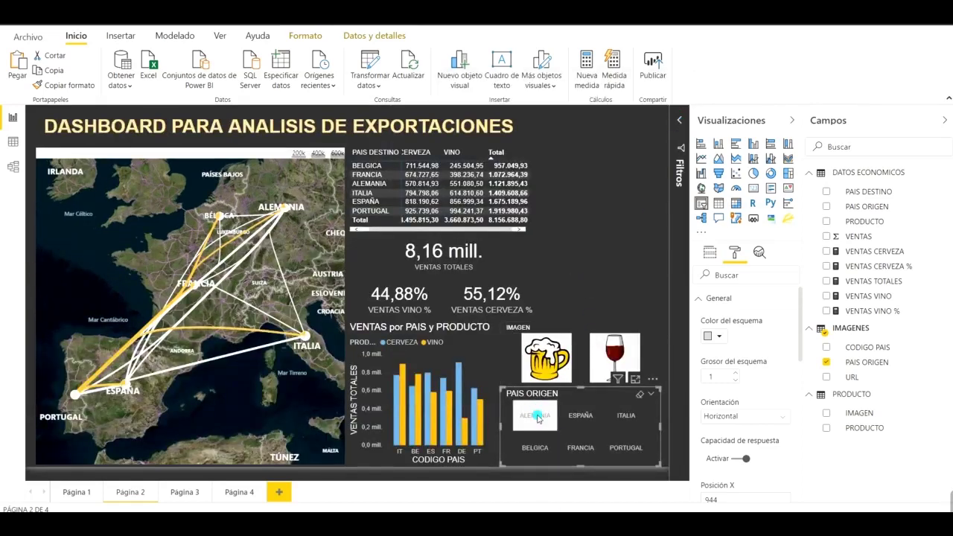
click(616, 450)
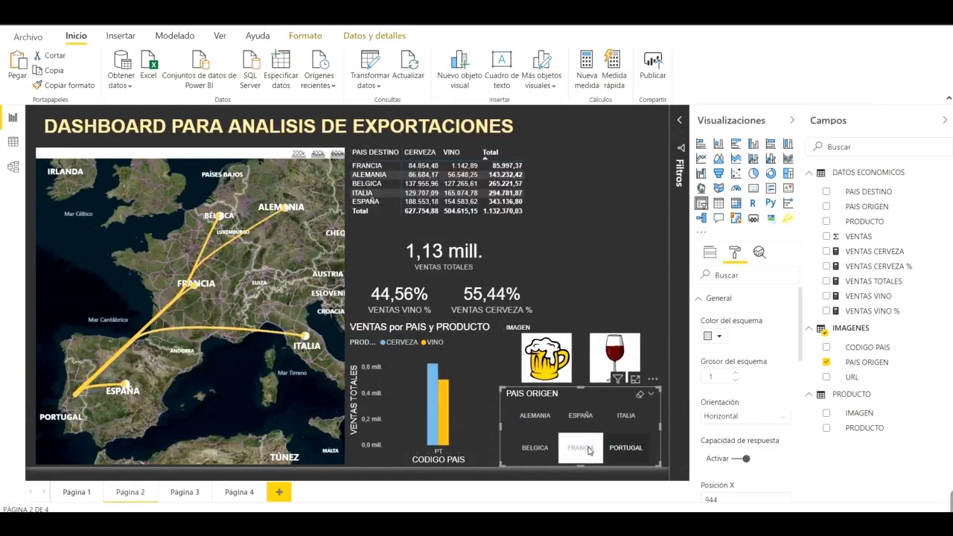
click(588, 450)
click(601, 418)
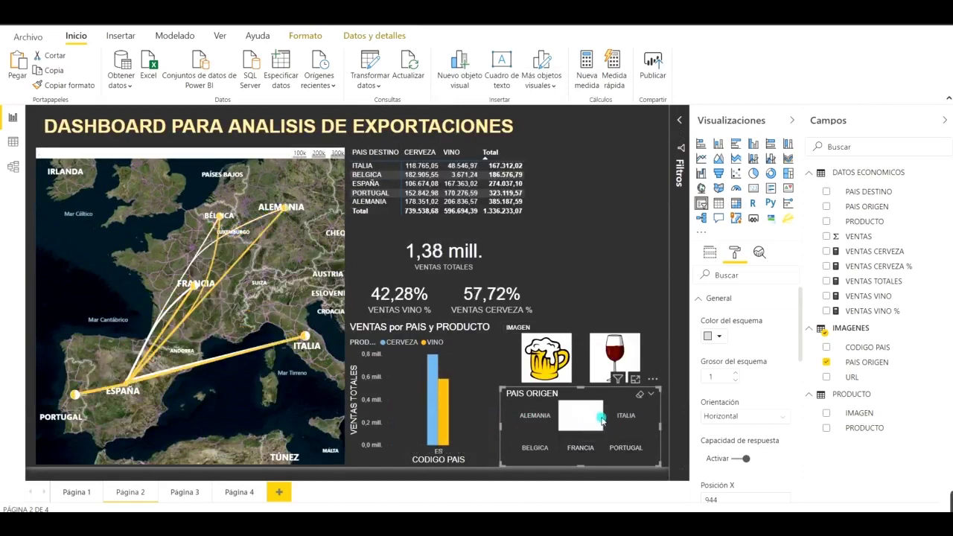
click(625, 416)
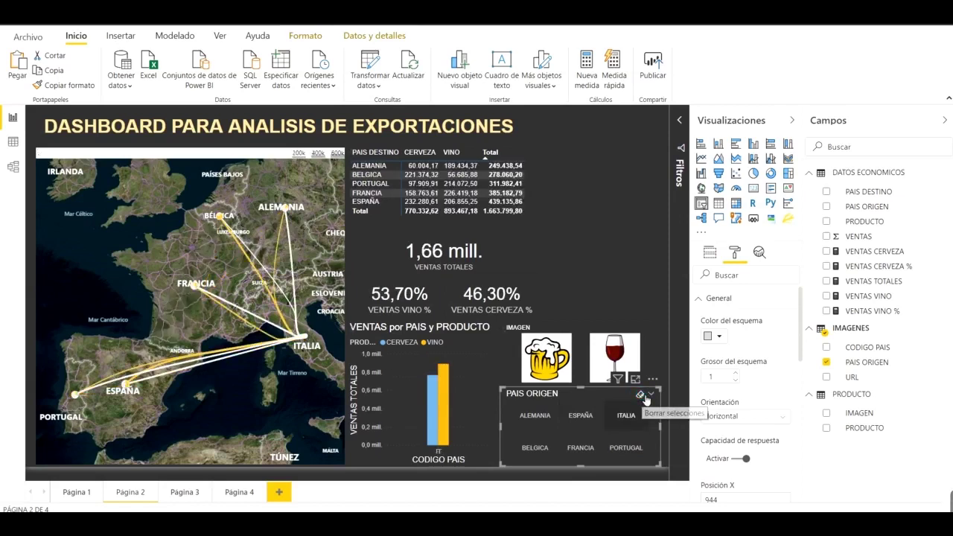
click(640, 395)
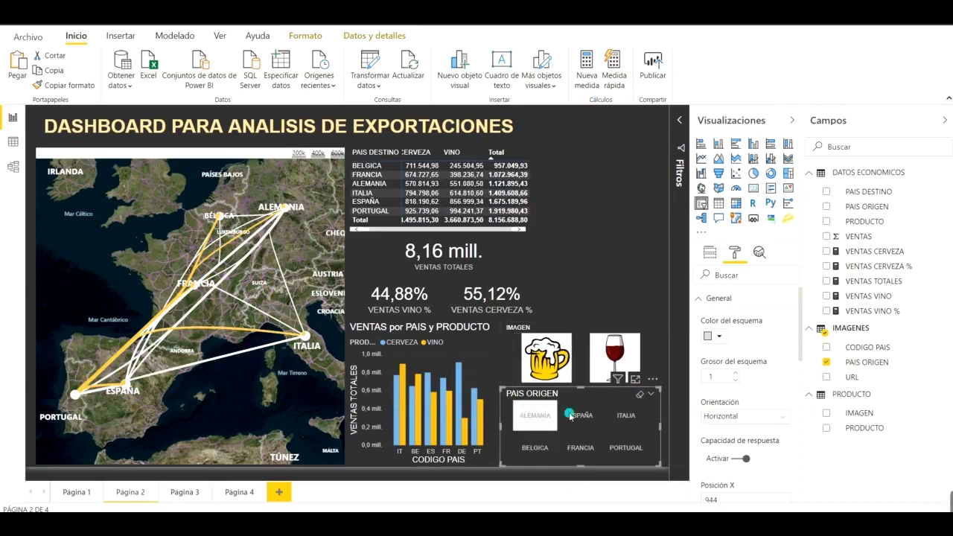
click(599, 159)
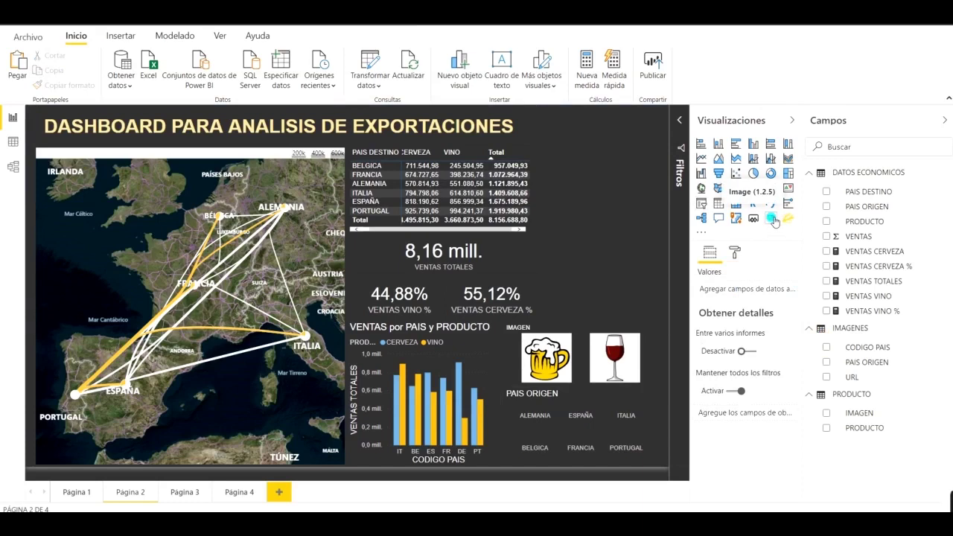
Add an Image visual at the top right, sized up, with IMAGENES URL as its image url
click(774, 221)
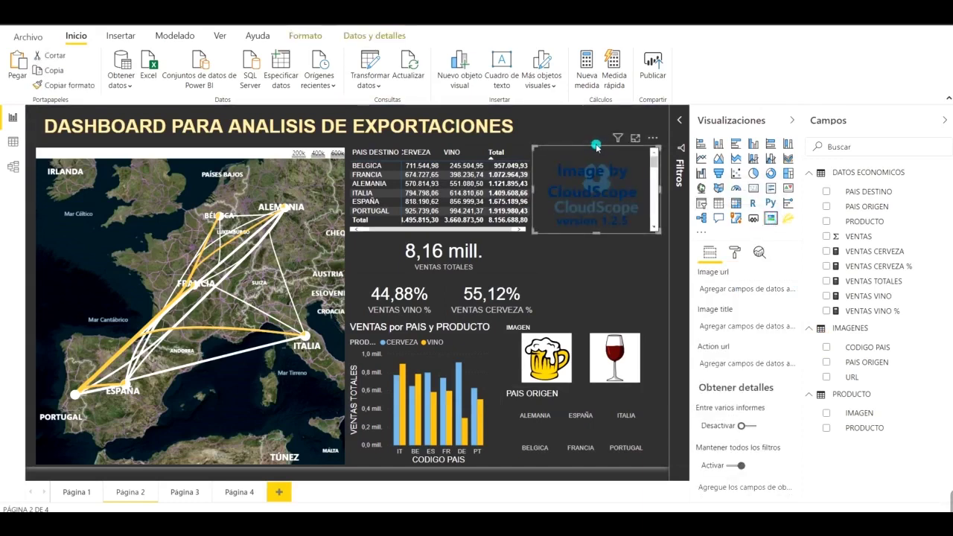
drag(594, 140, 587, 114)
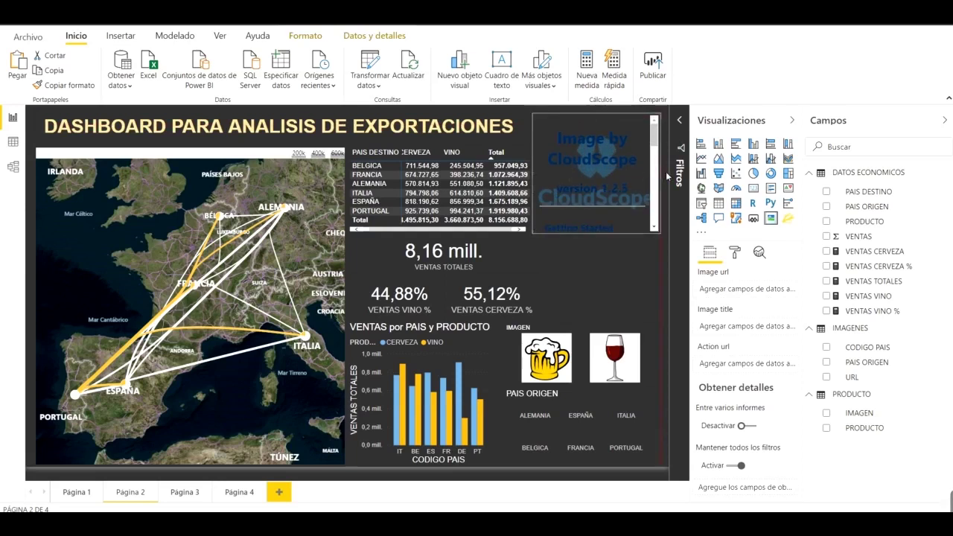
drag(661, 176, 668, 176)
drag(602, 235, 597, 274)
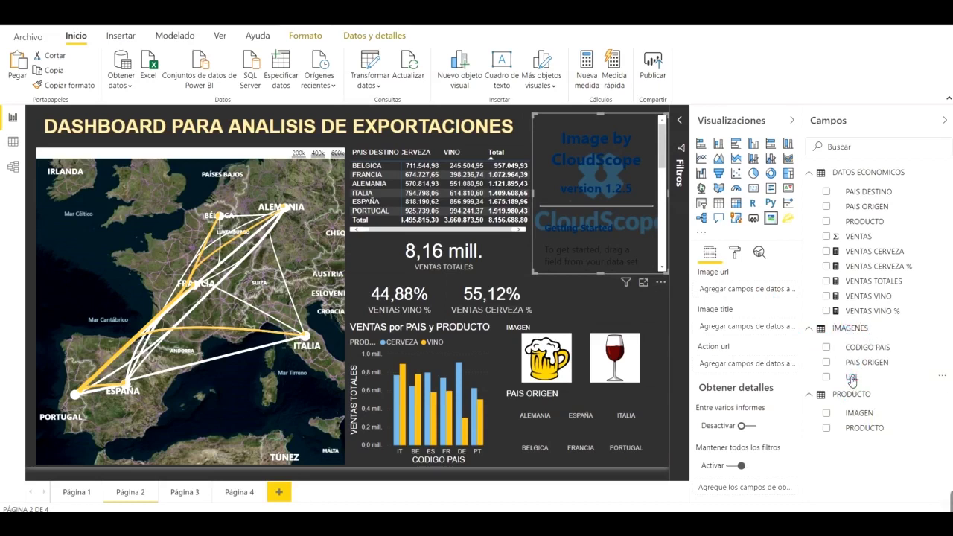
drag(853, 379, 732, 292)
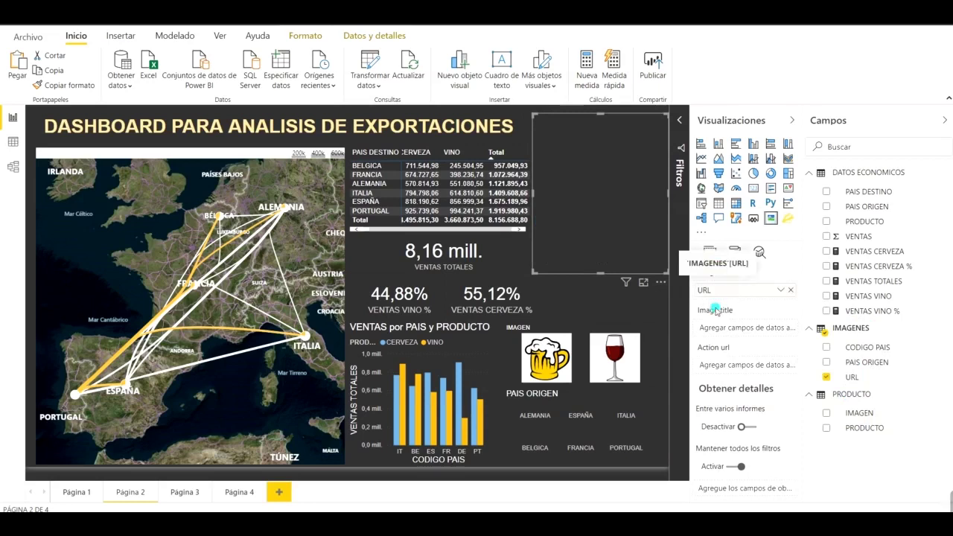
Test the flag image with ESPAÑA, ITALIA, FRANCIA, BELGICA and finally ALEMANIA selected
click(575, 421)
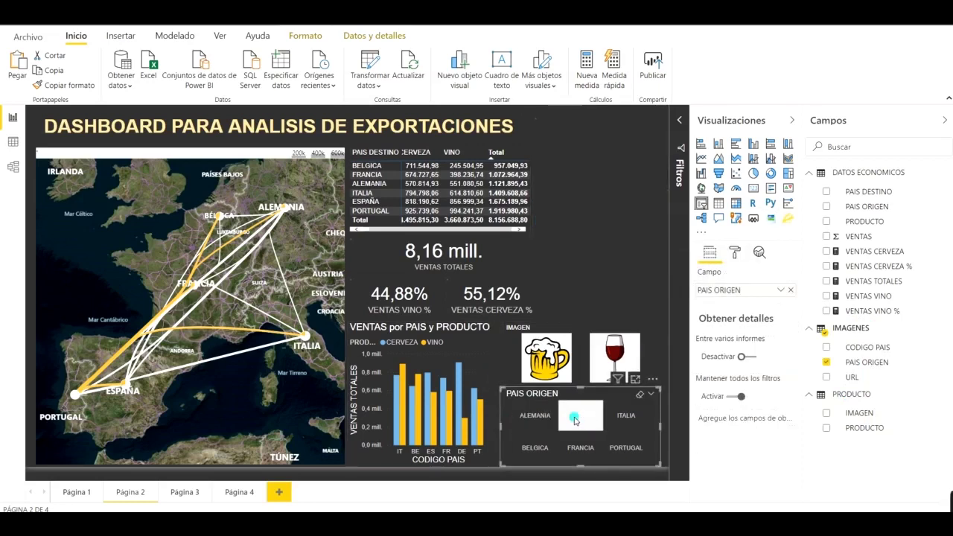
click(619, 422)
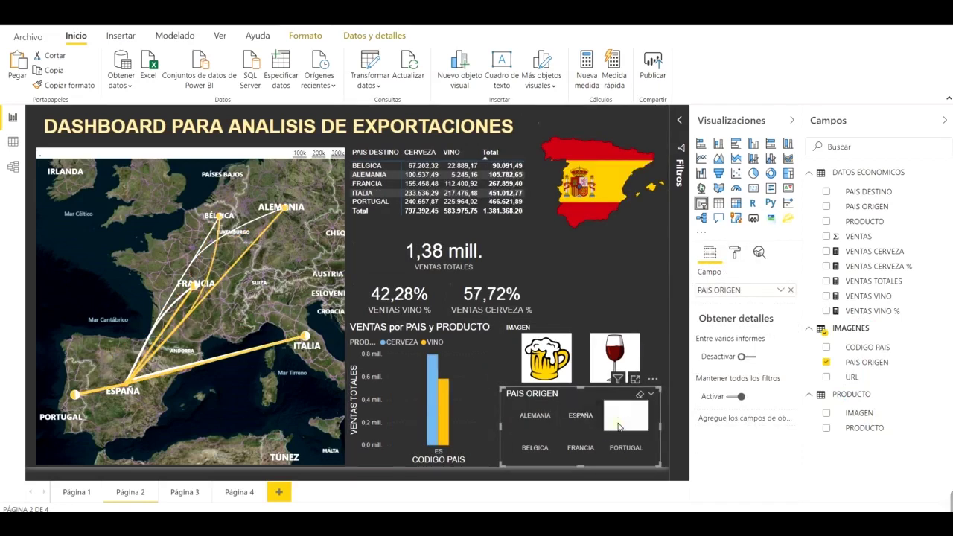
click(626, 447)
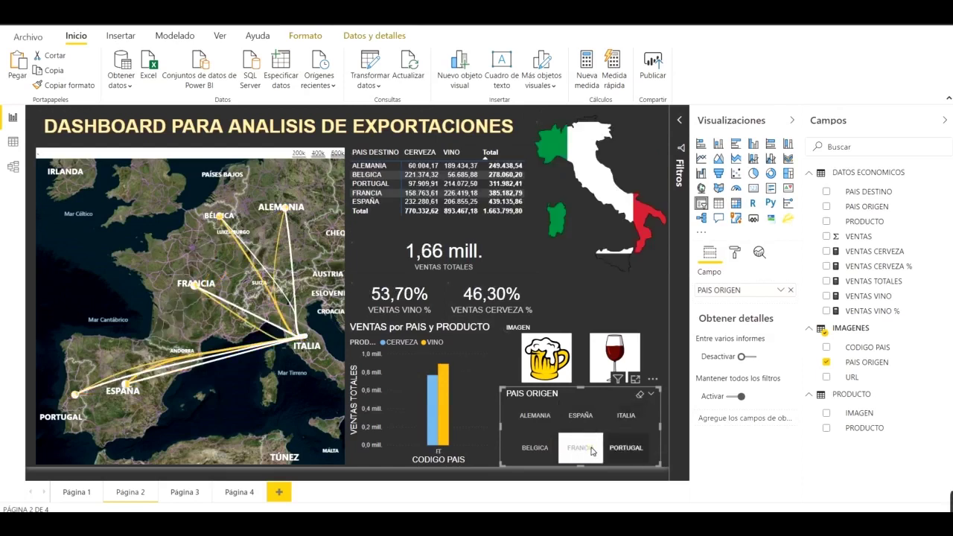
click(547, 453)
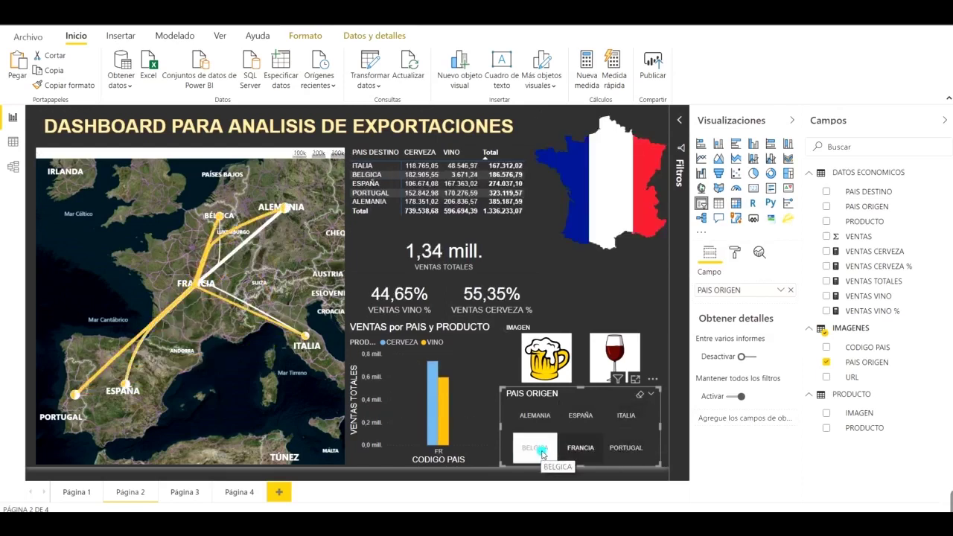
click(548, 419)
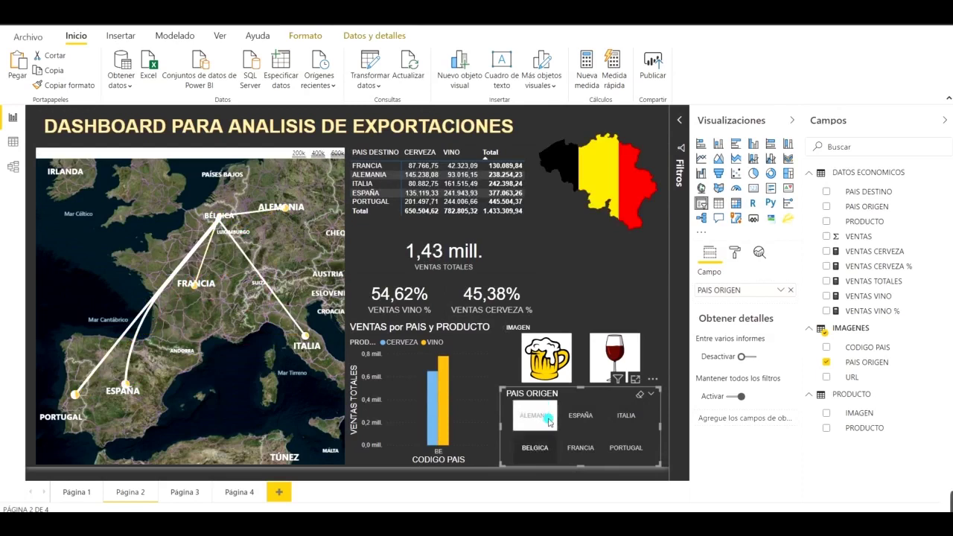
click(645, 208)
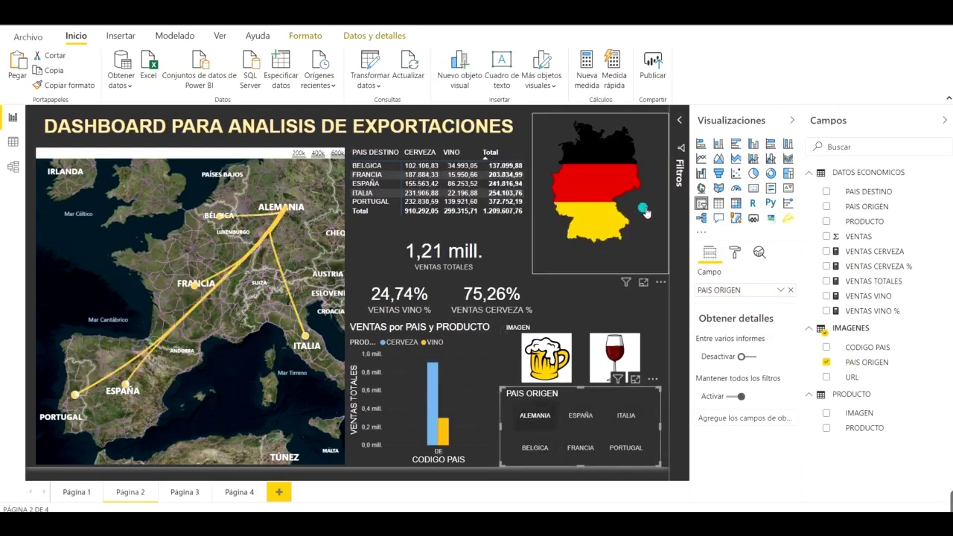
Set the Germany flag image's Image fit to Fill so the map stretches across its whole frame
click(736, 254)
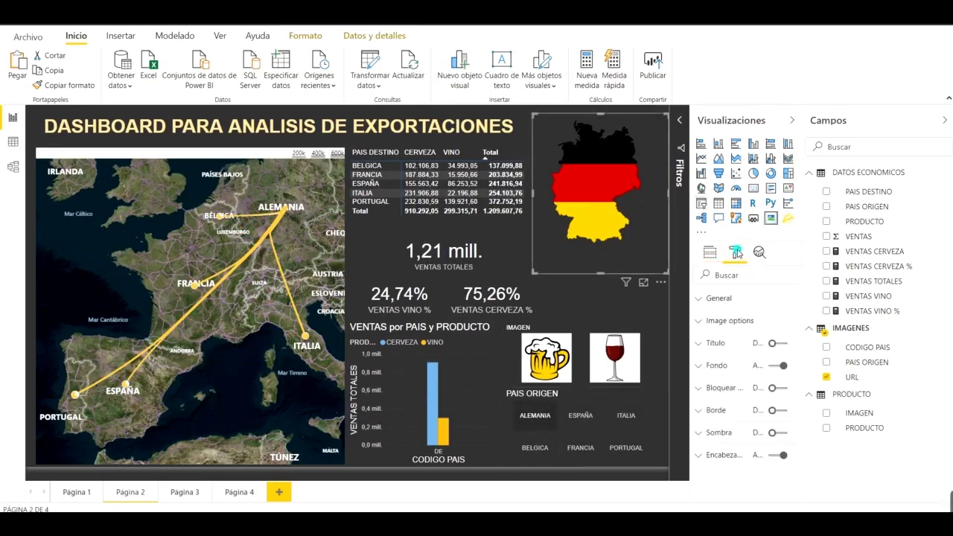
click(701, 301)
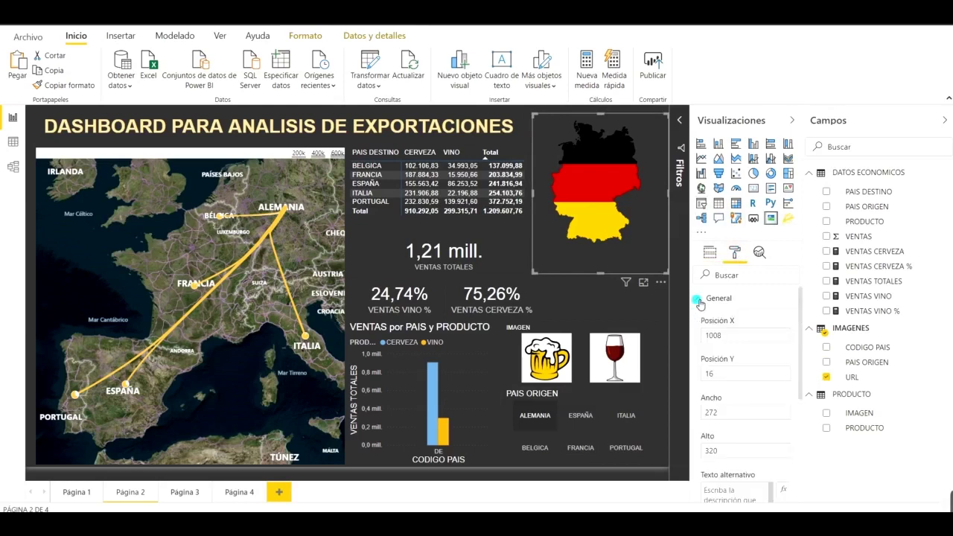
click(700, 300)
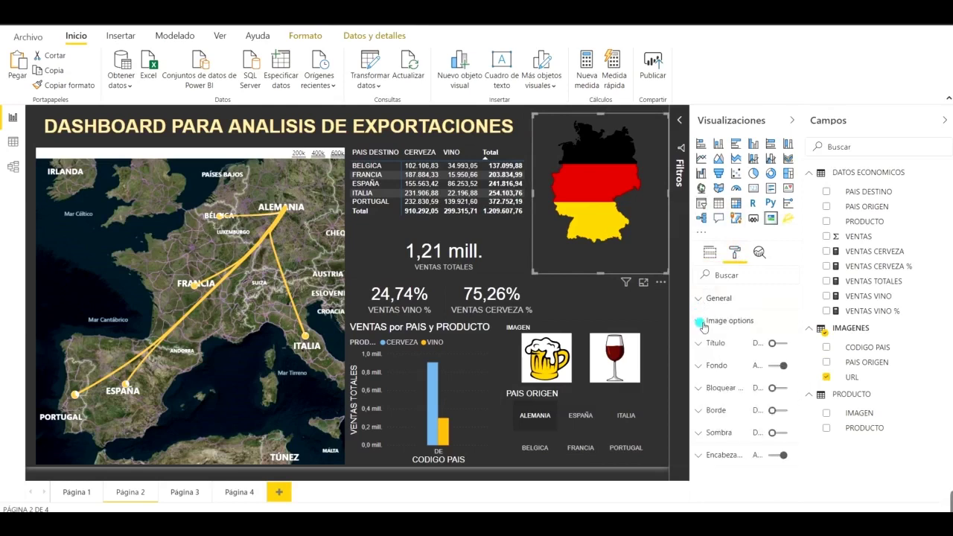
click(703, 322)
scroll(716, 337, down, 3)
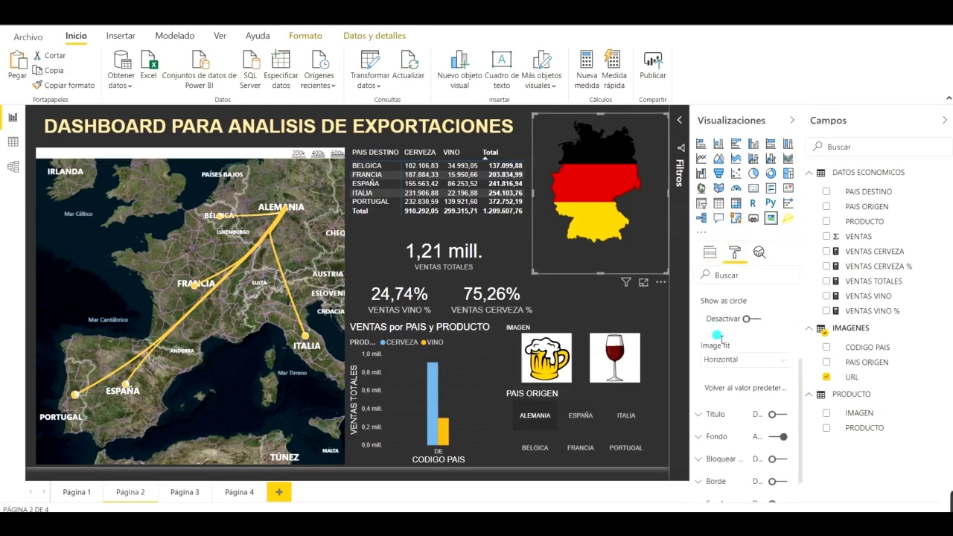
click(727, 361)
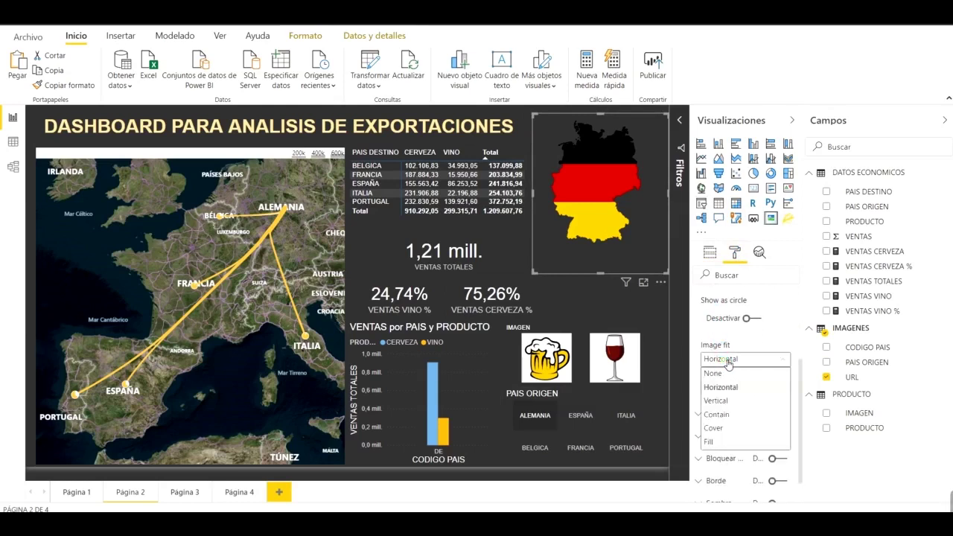
click(712, 462)
click(711, 444)
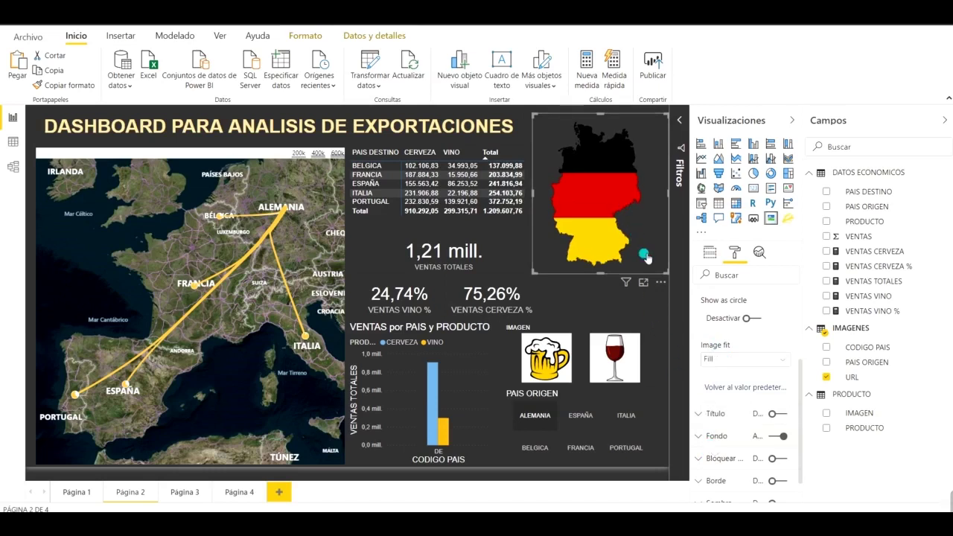
click(580, 293)
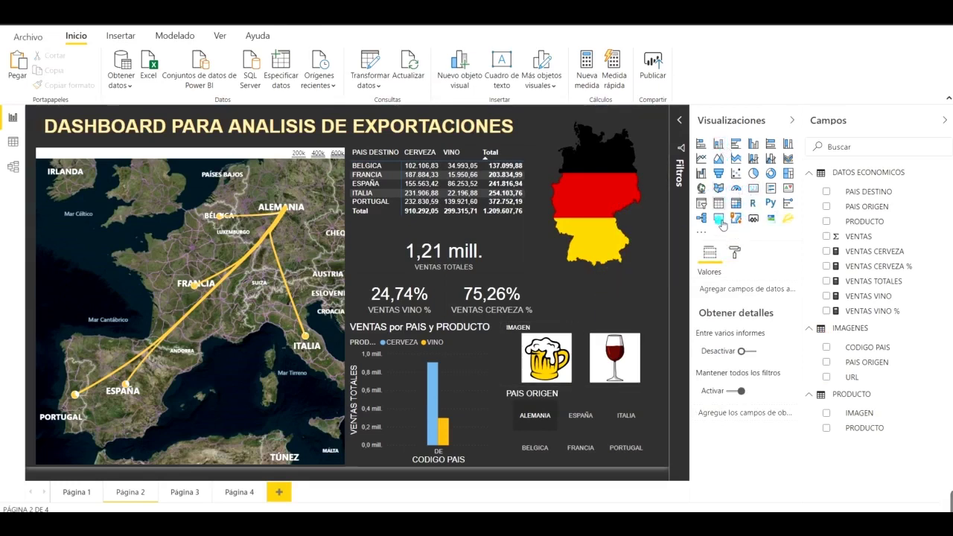
Add a card visual beside the flag showing PAIS ORIGEN (ALEMANIA)
click(754, 189)
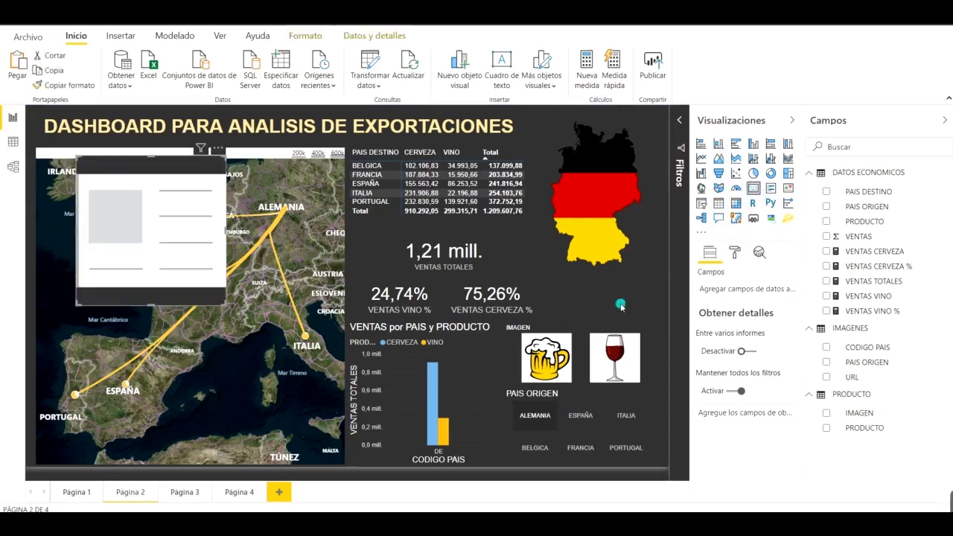
drag(143, 195, 607, 278)
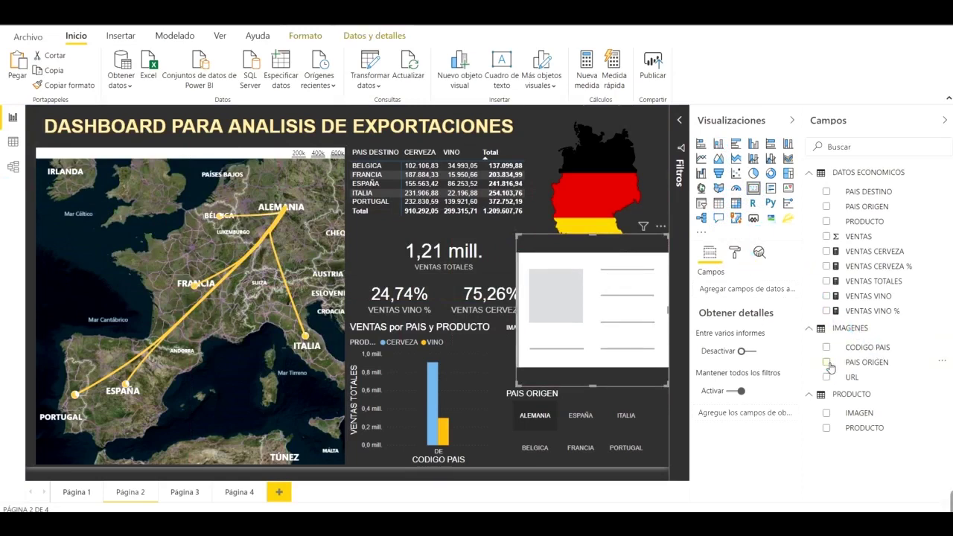
click(827, 363)
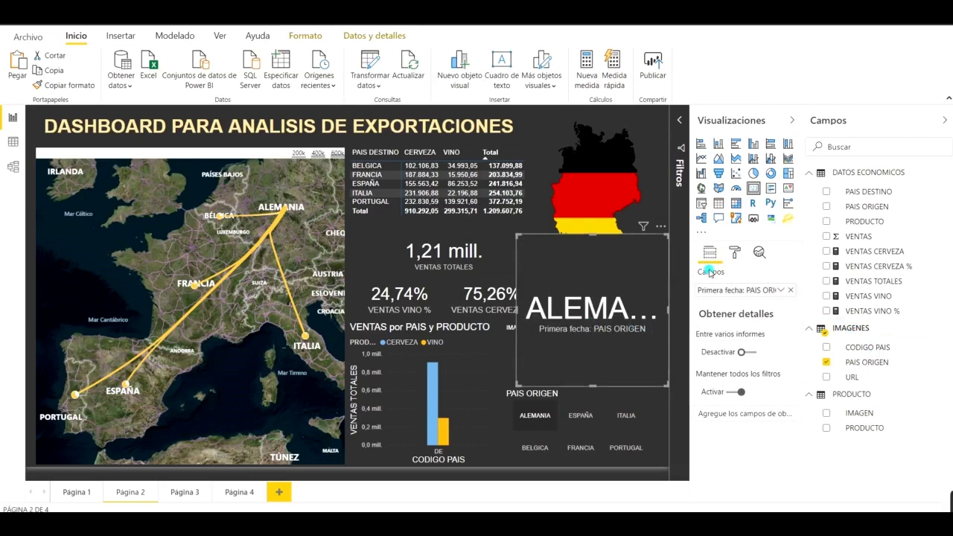
Set the card's data label text size to 25 pt and turn off its category label
click(734, 255)
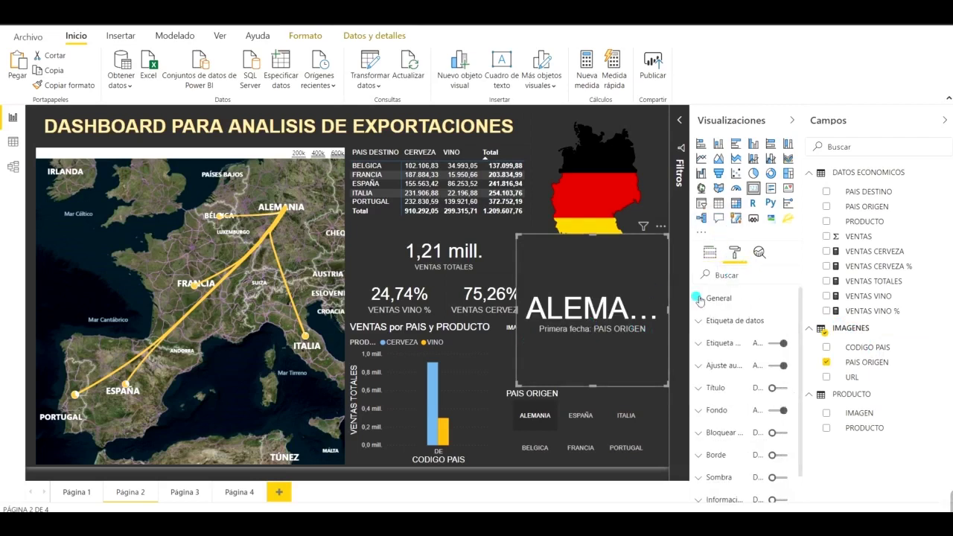
click(705, 322)
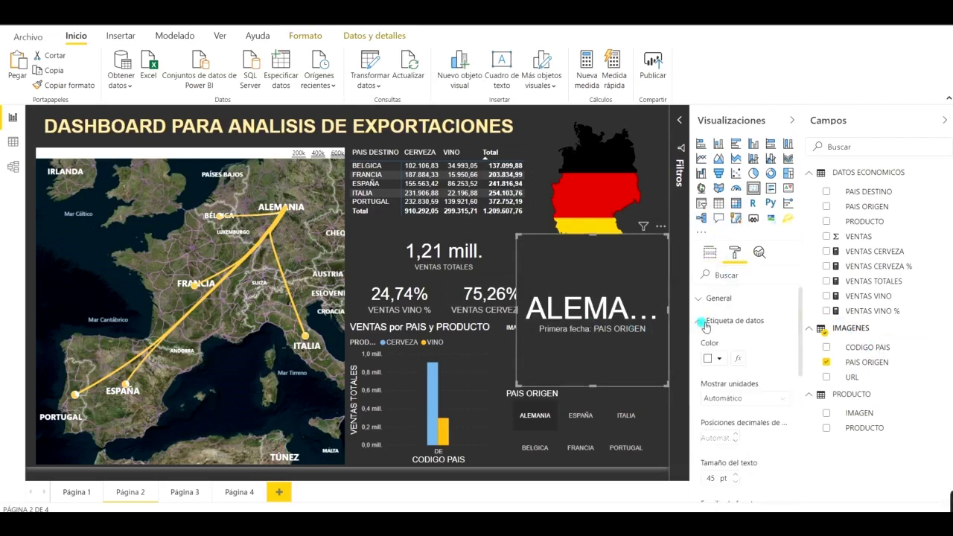
click(737, 482)
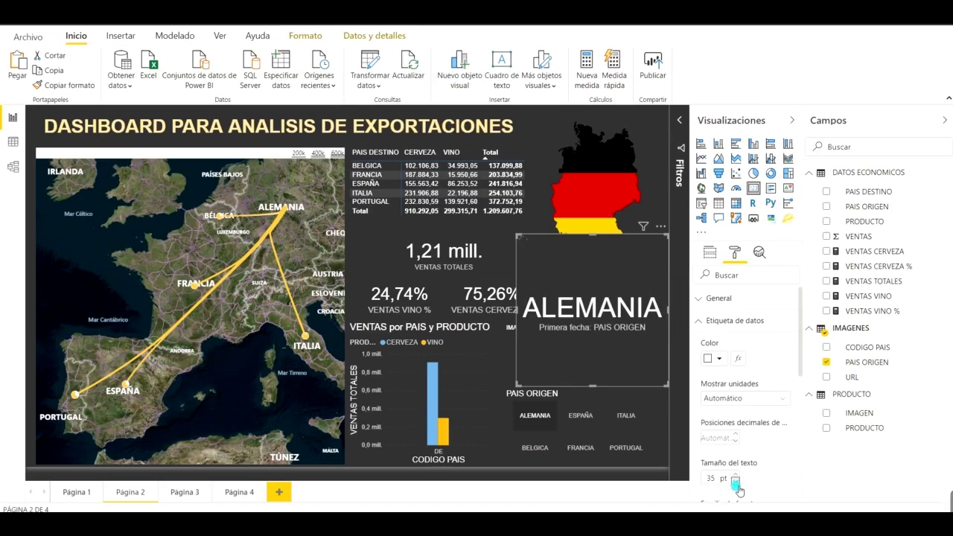
click(736, 483)
click(736, 482)
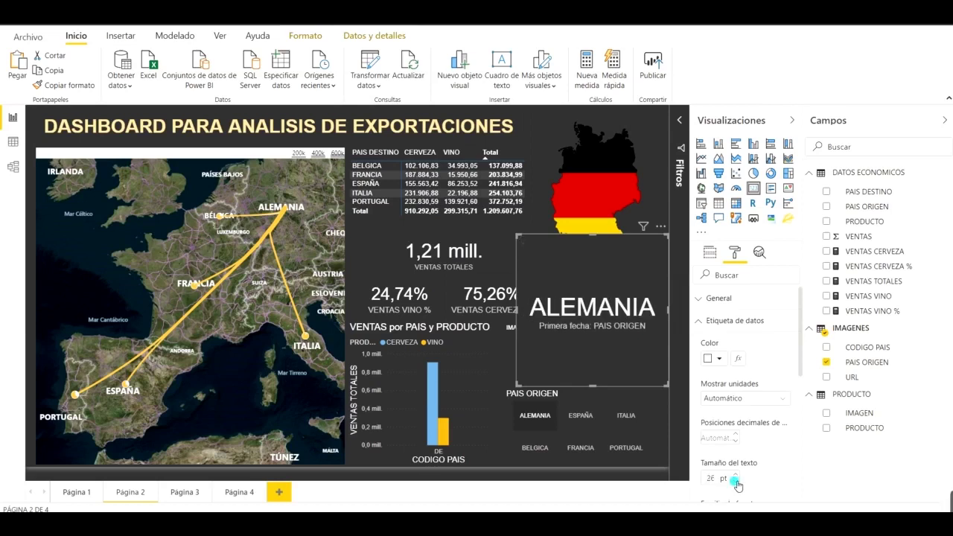
click(737, 482)
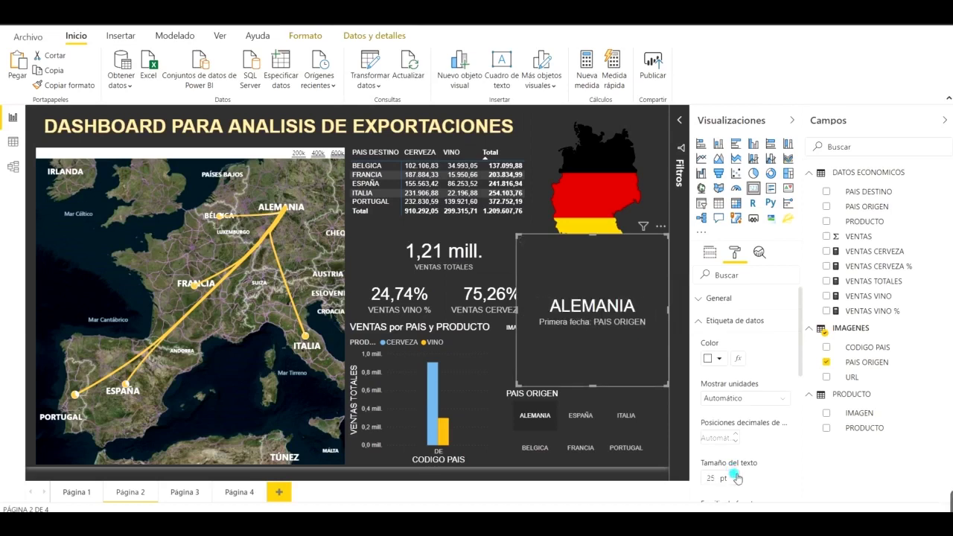
click(700, 321)
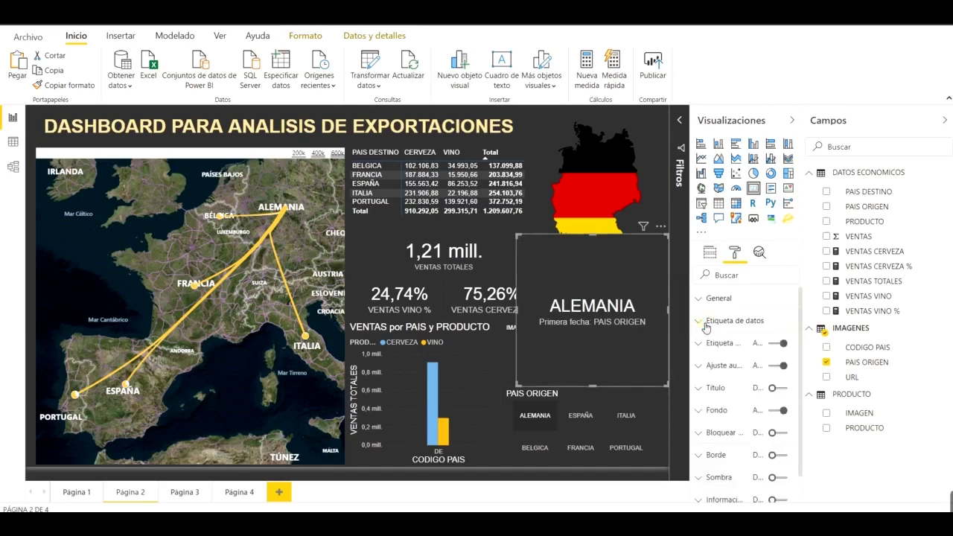
click(775, 344)
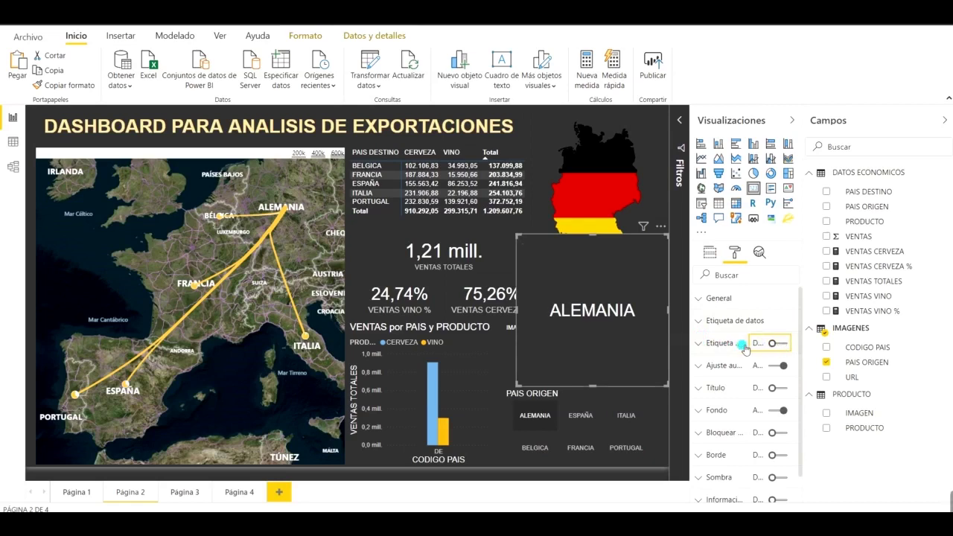
Resize the ALEMANIA card so it sits just below the flag image
drag(596, 392, 605, 314)
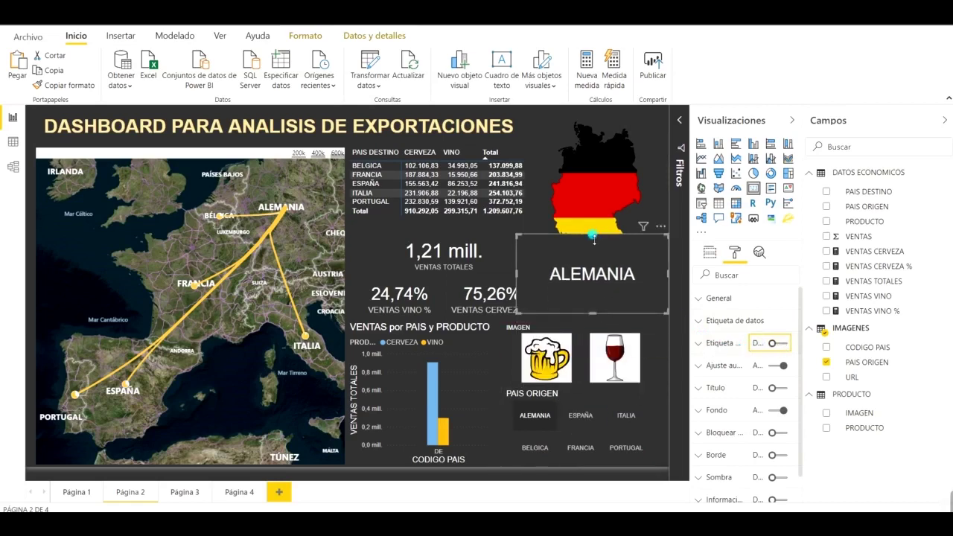
drag(600, 237, 593, 273)
click(521, 297)
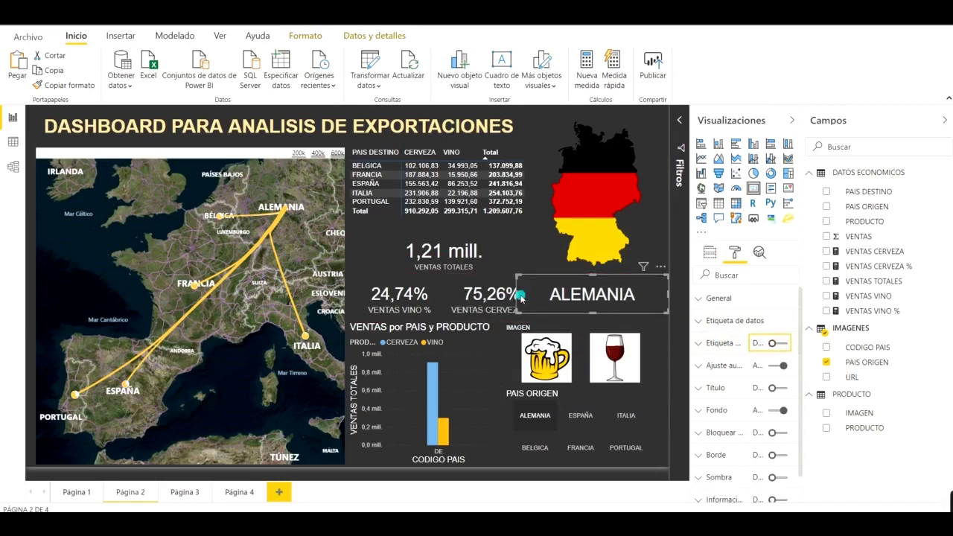
drag(525, 297, 548, 296)
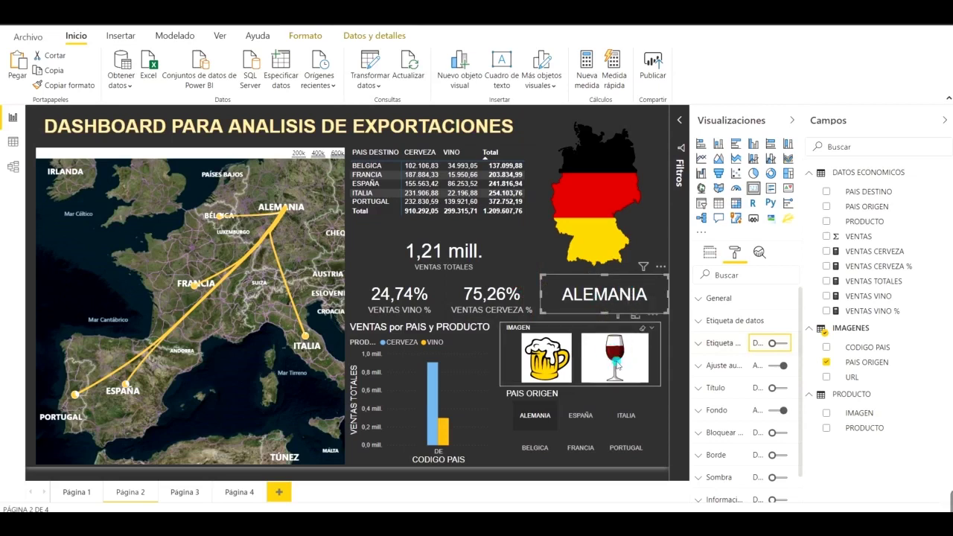
Collapse the Visualizaciones and Campos panes to give the canvas the full window width
click(655, 197)
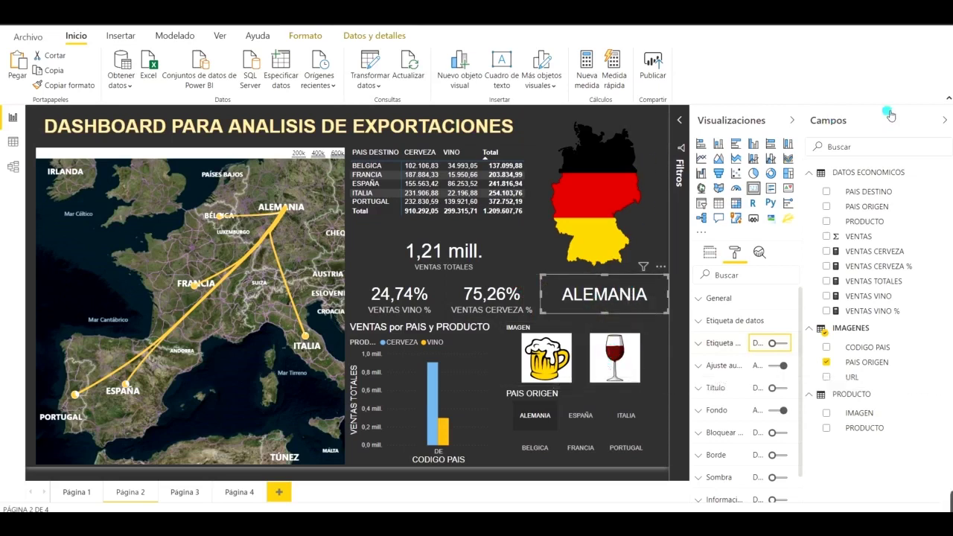
click(793, 121)
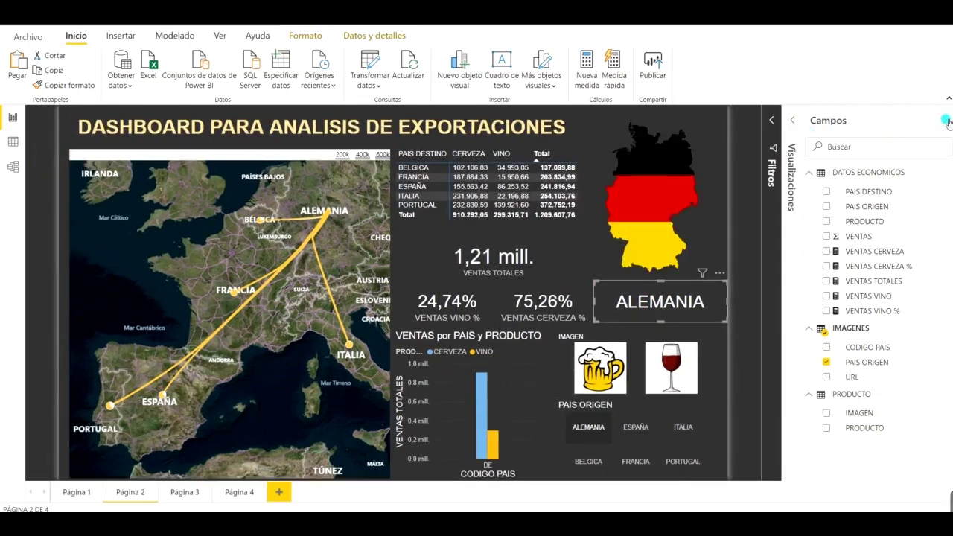
click(945, 121)
click(775, 177)
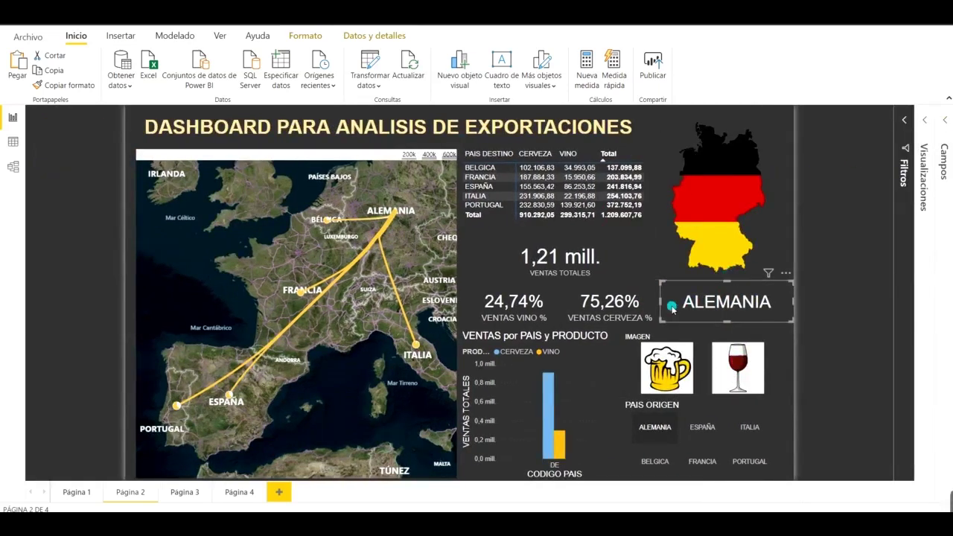
Narrow the VENTAS VINO % card and filter the dashboard to origin country ALEMANIA
click(573, 306)
click(519, 291)
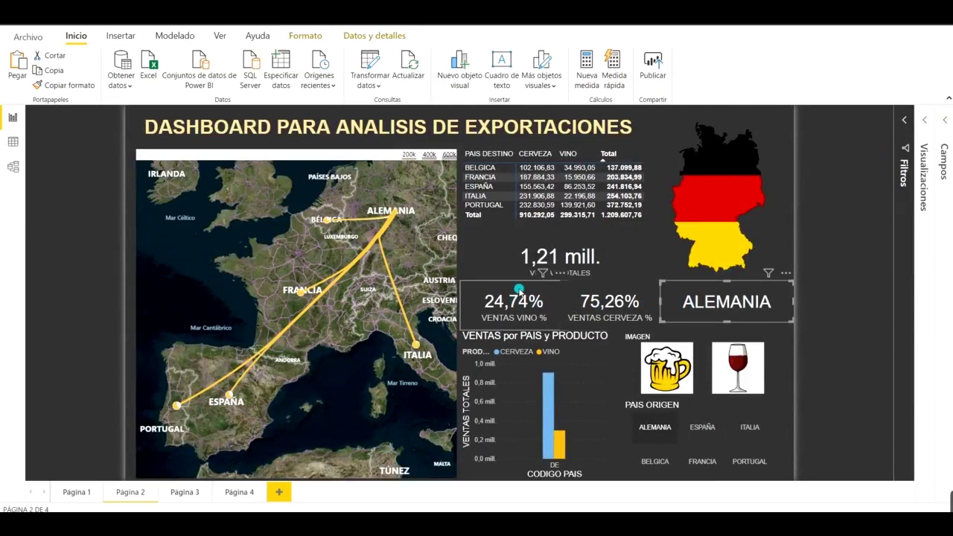
click(548, 291)
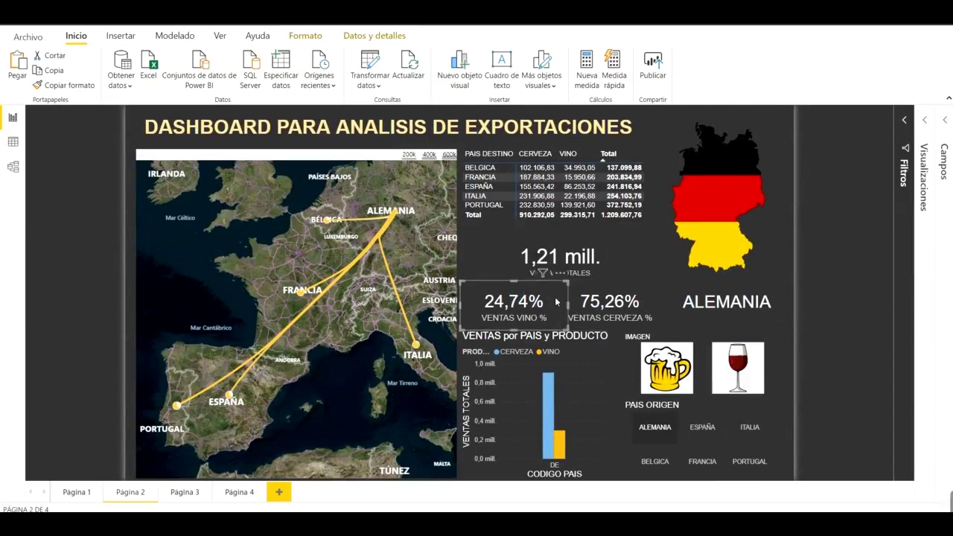
drag(569, 301, 558, 302)
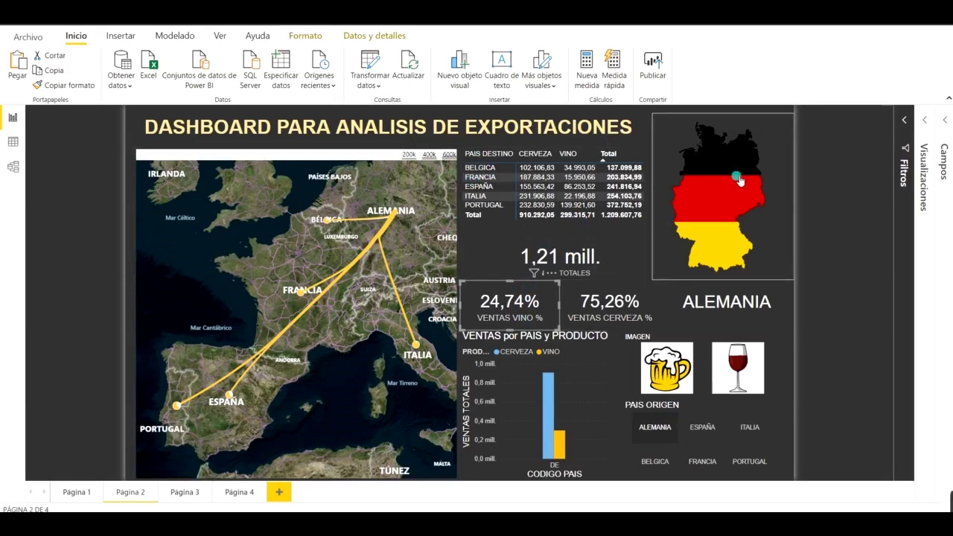
click(650, 431)
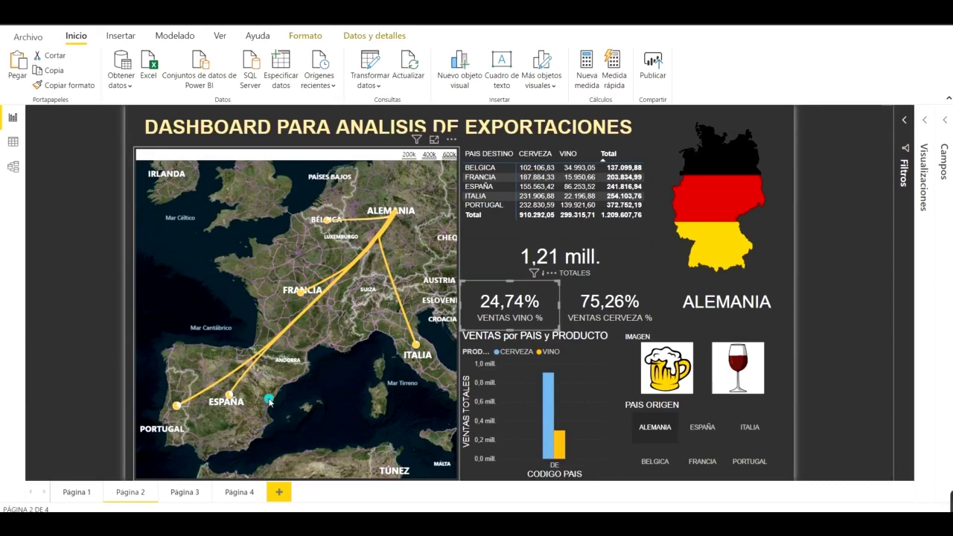
mouse_move(391, 222)
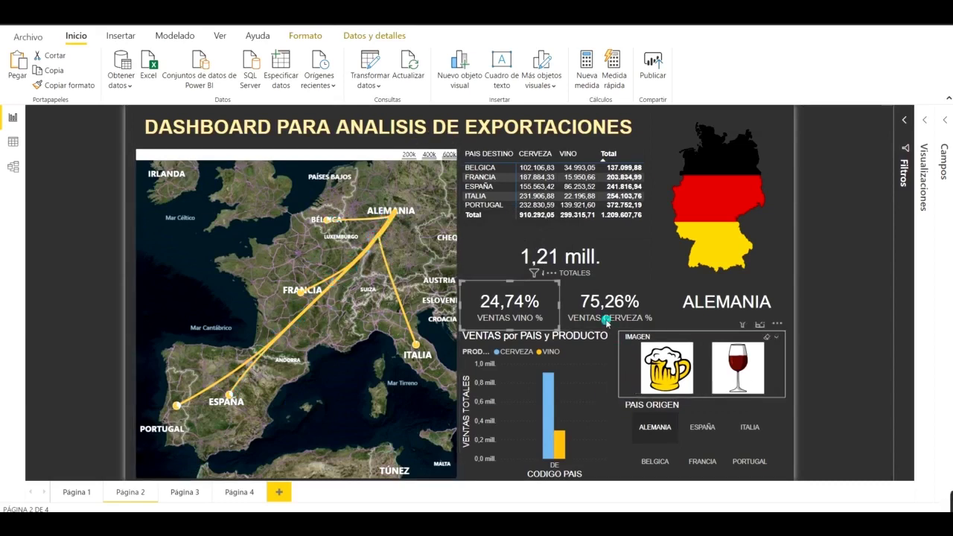
Filter the dashboard to wine only, then beer only, then clear the product filter
click(743, 372)
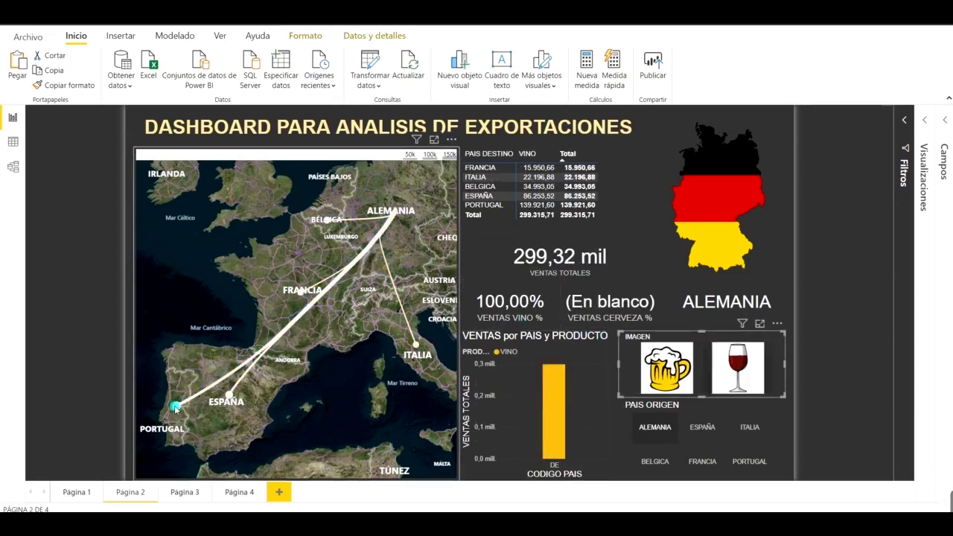
mouse_move(298, 325)
mouse_move(319, 289)
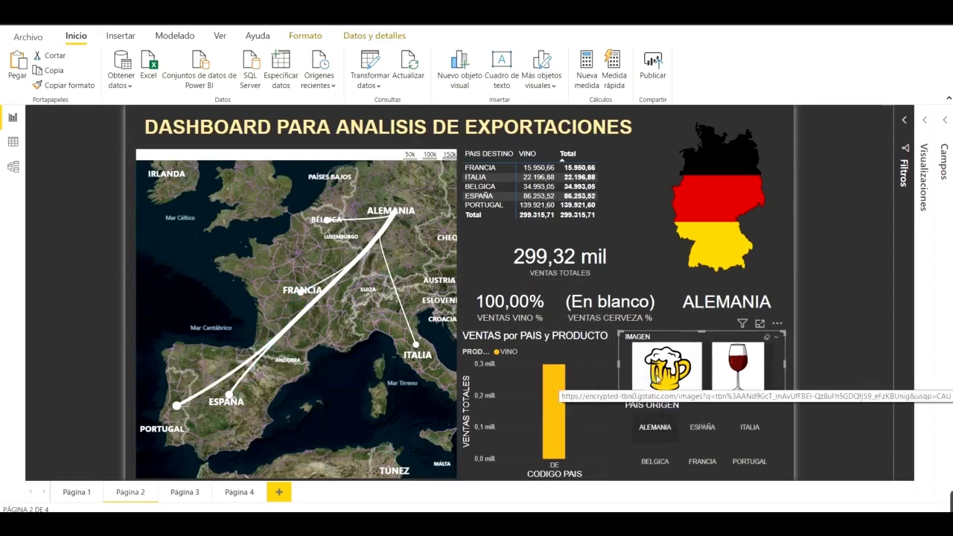
click(658, 378)
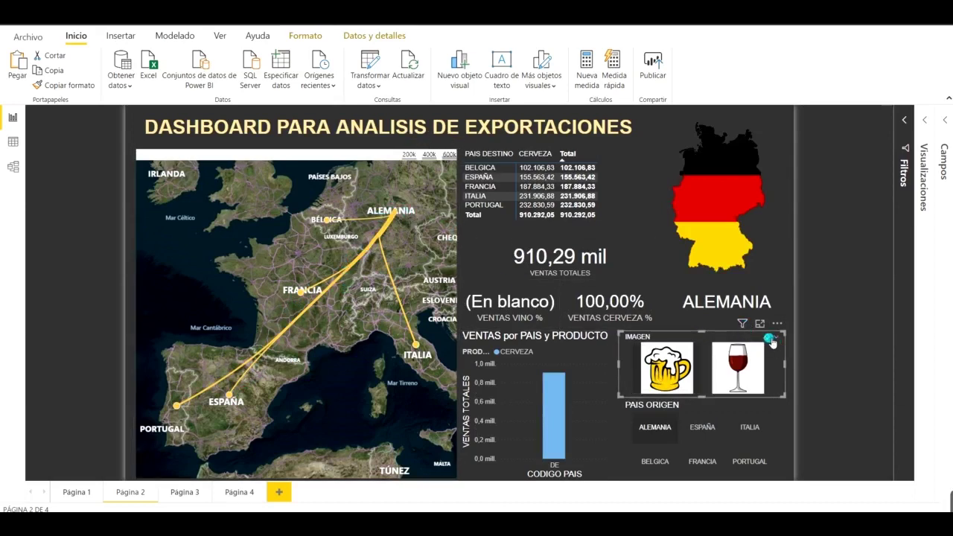
click(768, 339)
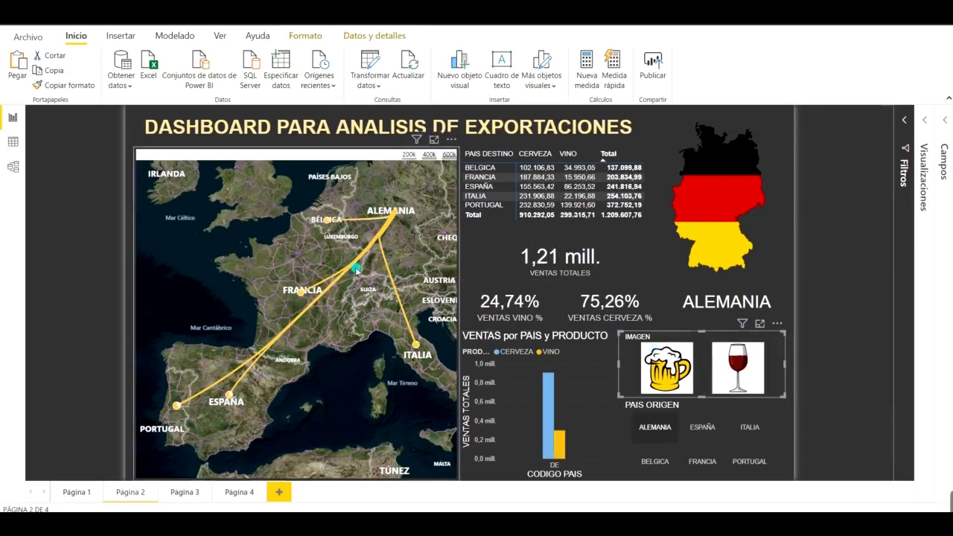
Try the ESPAÑA and PORTUGAL filters, then clear them to show all countries at 8,16 mill
click(481, 187)
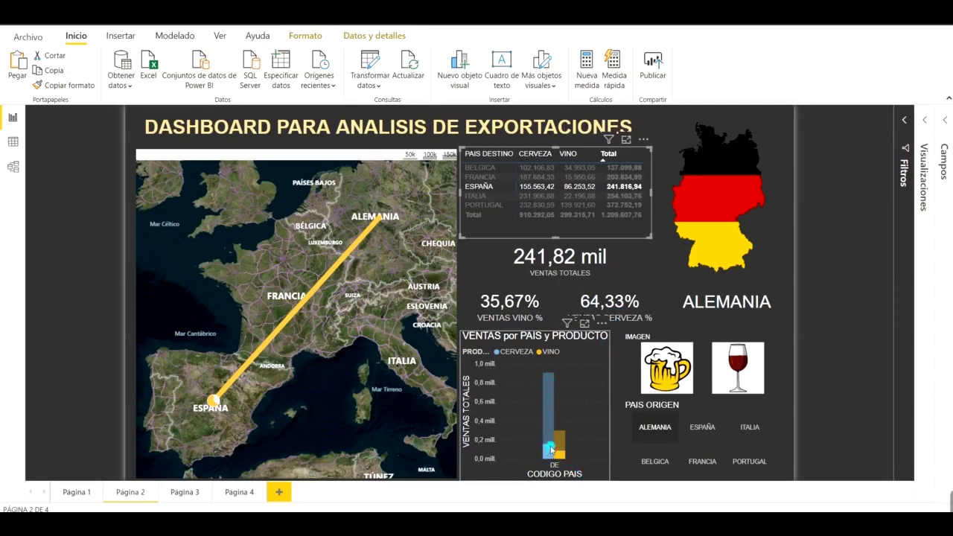
mouse_move(558, 453)
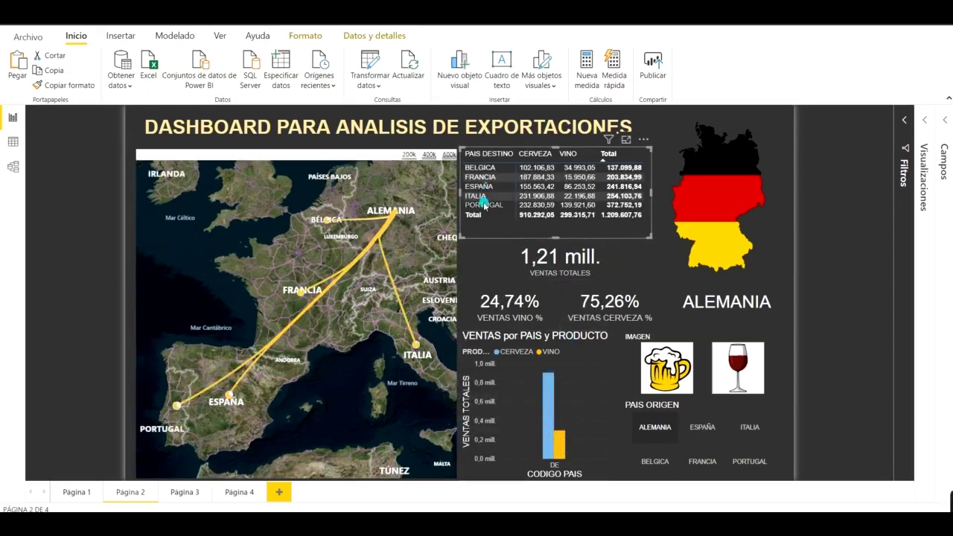
click(483, 204)
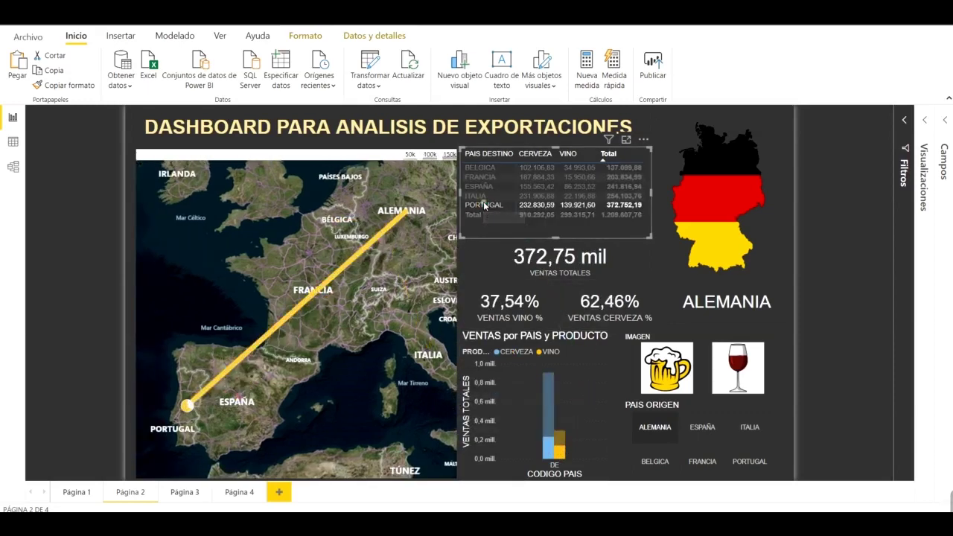
click(484, 204)
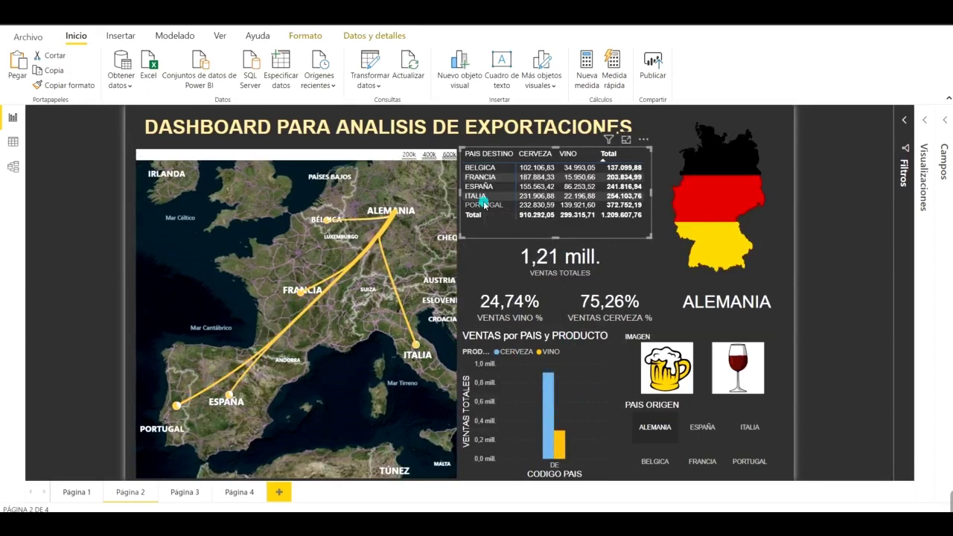
click(750, 462)
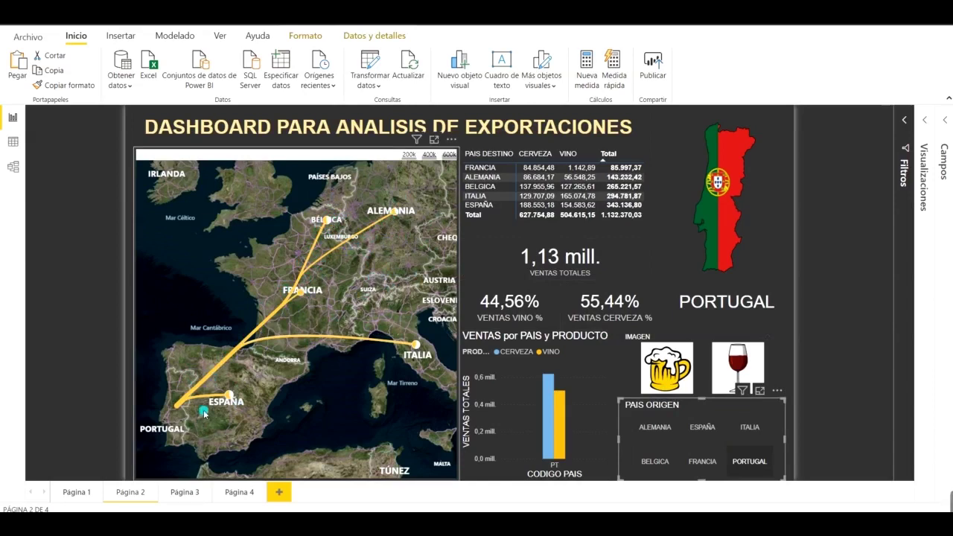
click(740, 462)
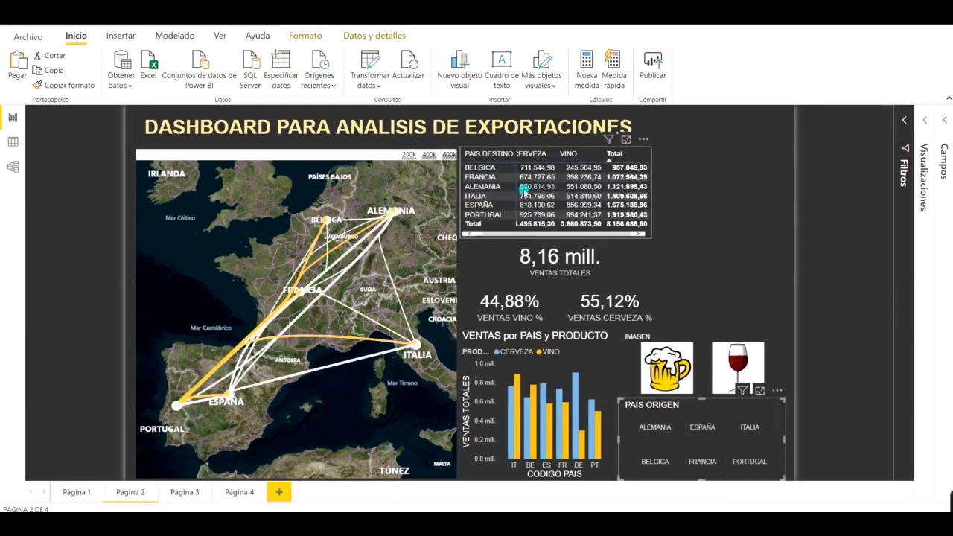
click(645, 141)
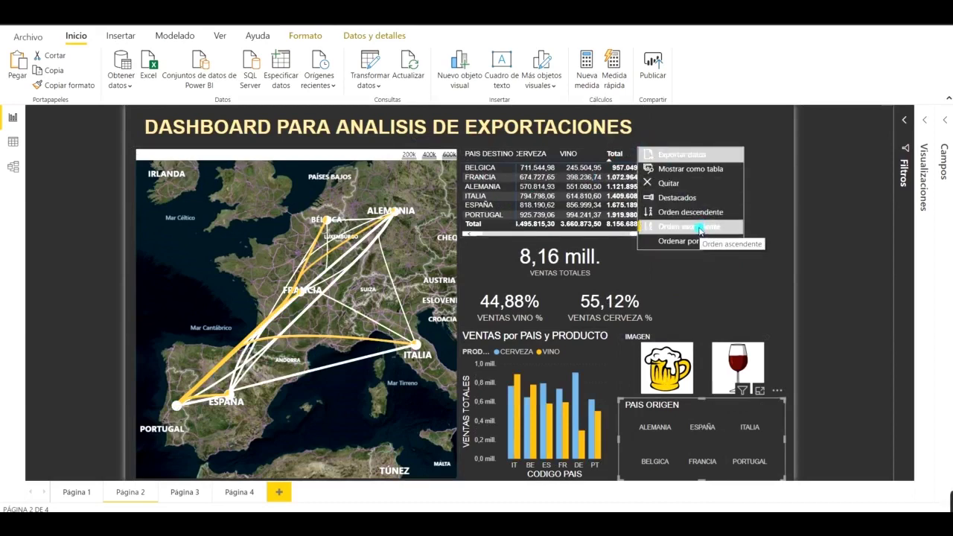
Sort the destination matrix by VENTAS TOTALES descending, putting PORTUGAL at 1.919.980,43 first
mouse_move(700, 242)
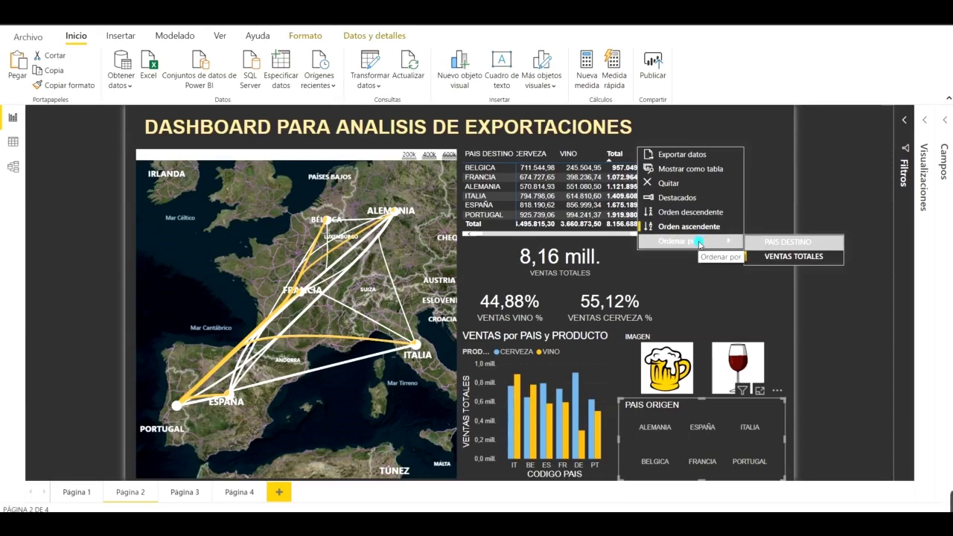
click(767, 259)
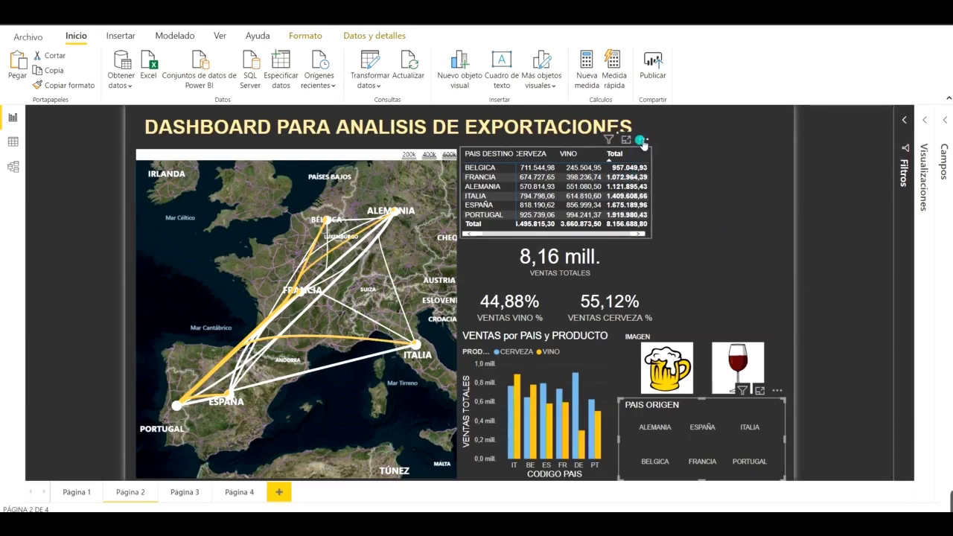
click(645, 141)
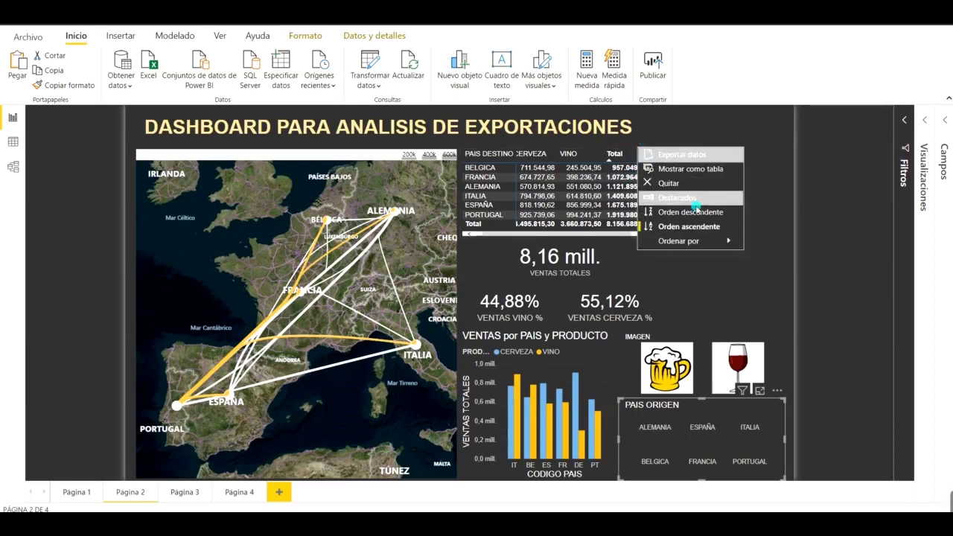
click(697, 212)
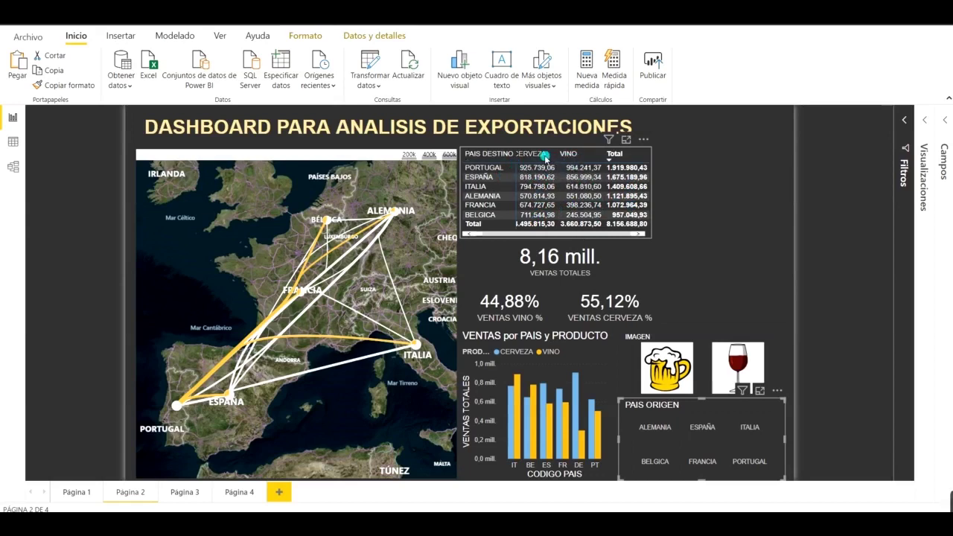
Try PORTUGAL and FRANCIA in the PAIS ORIGEN slicer, then settle on BELGICA (1,43 mill. total)
click(752, 470)
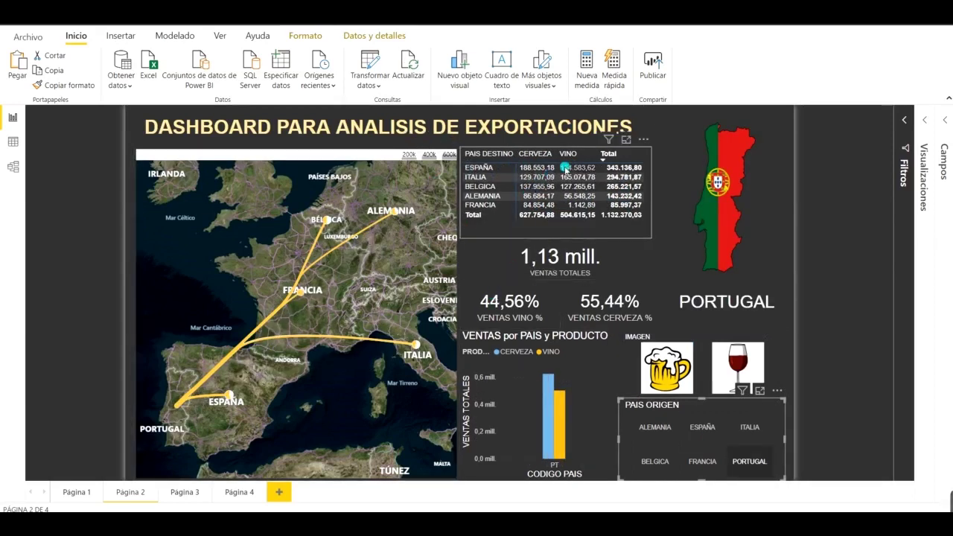
click(749, 469)
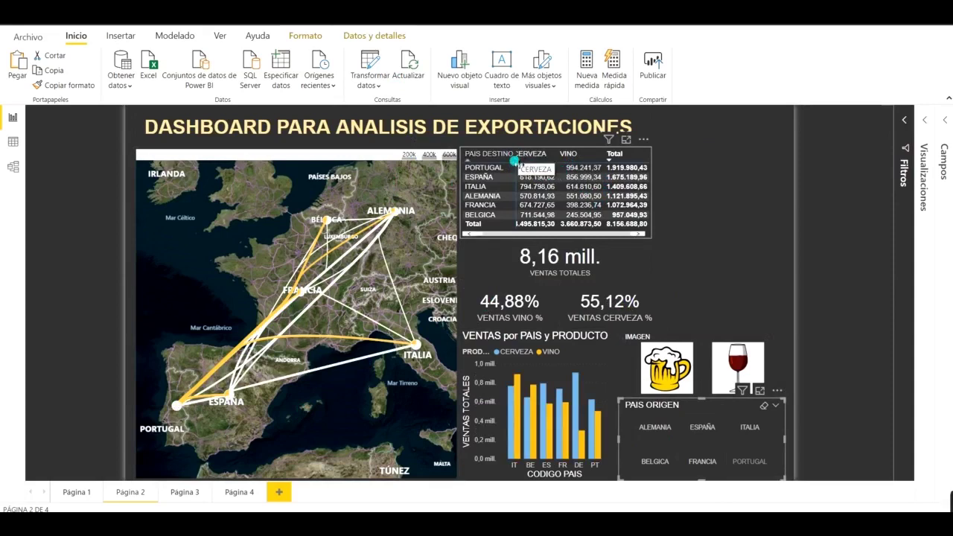
click(702, 465)
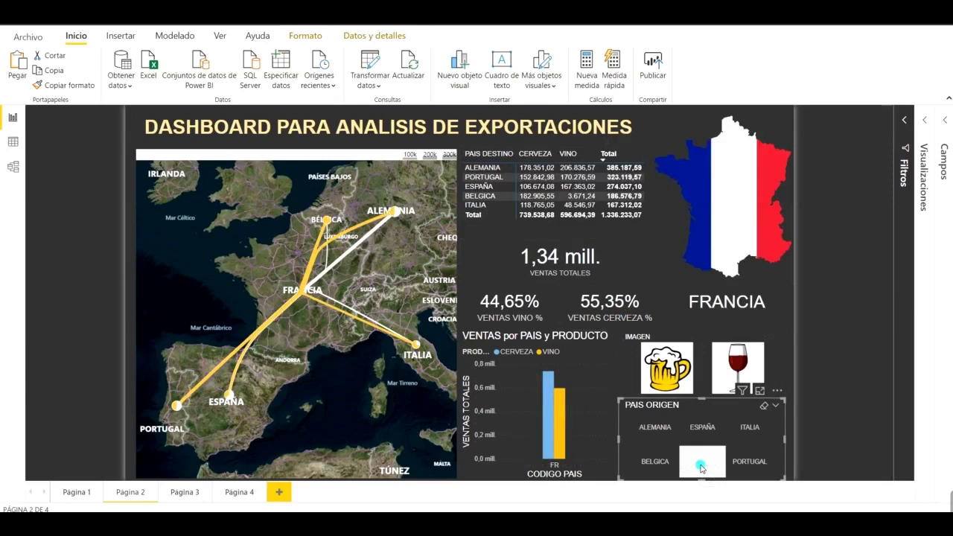
click(670, 463)
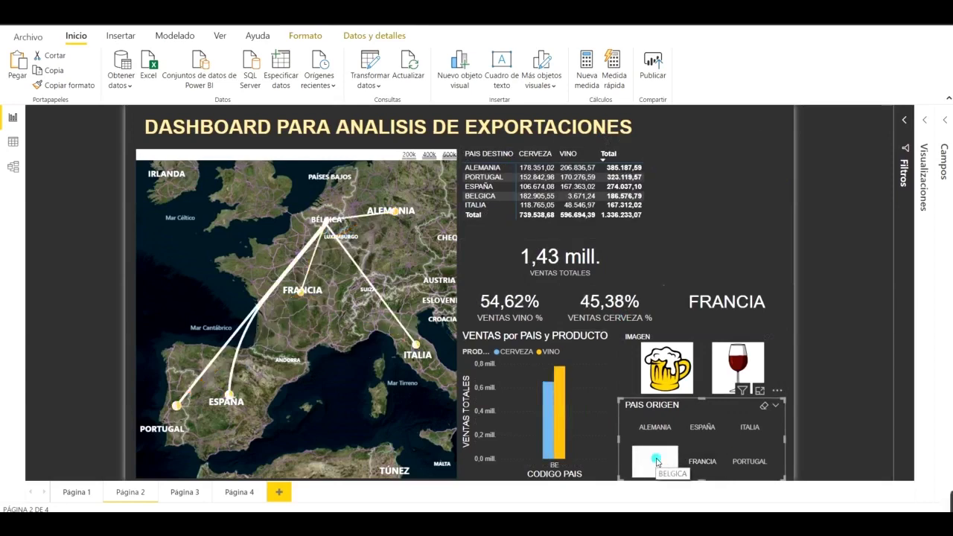
click(656, 437)
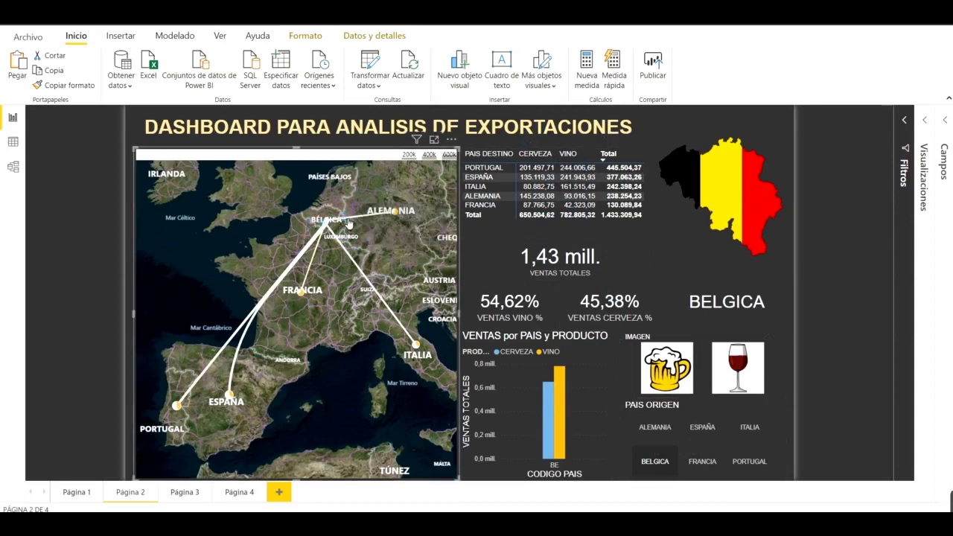
mouse_move(395, 212)
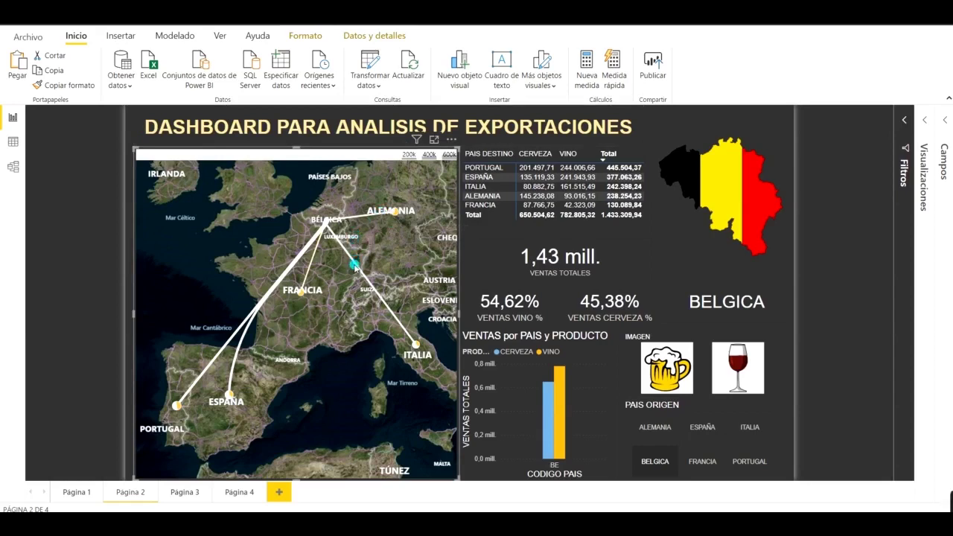
mouse_move(355, 264)
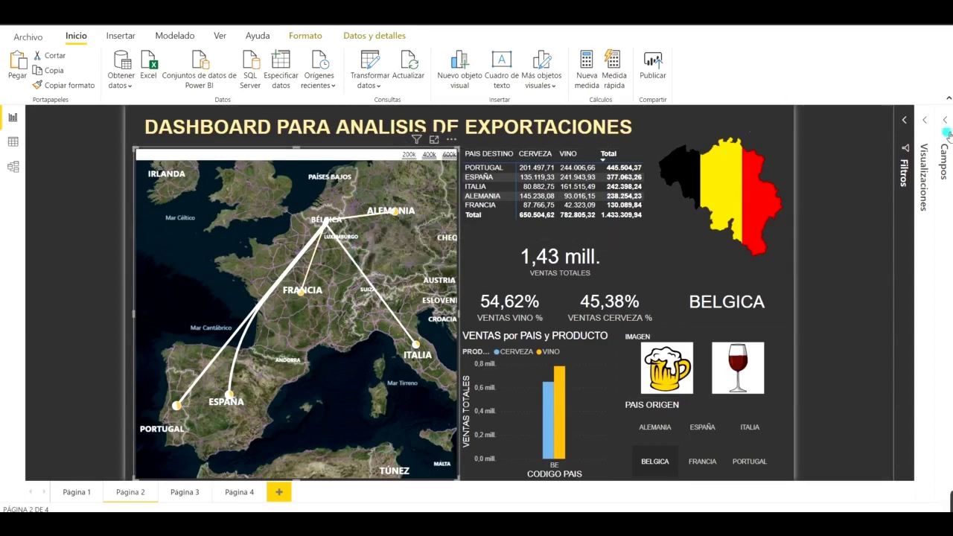
Add VENTAS TOTALES from DATOS ECONOMICOS to the flow map's Tooltip well
click(923, 119)
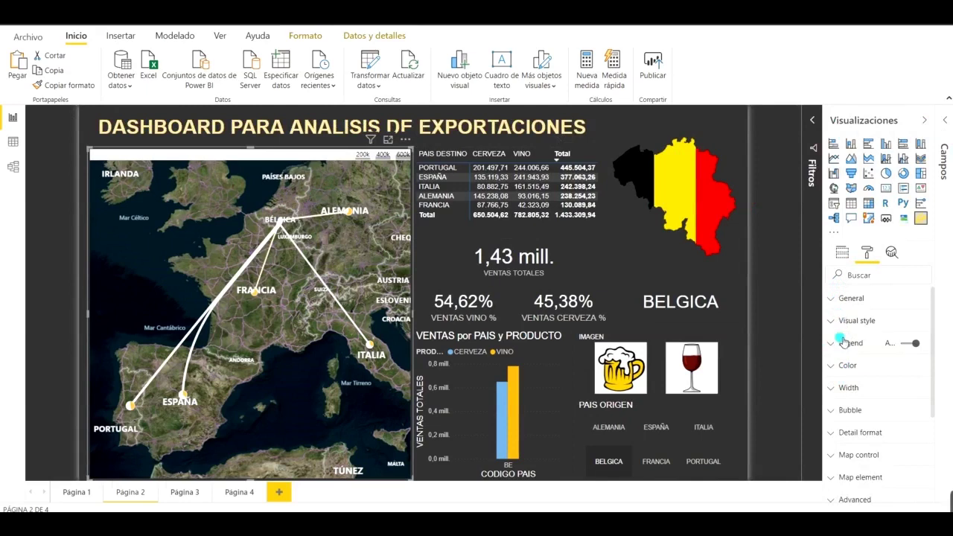
click(842, 253)
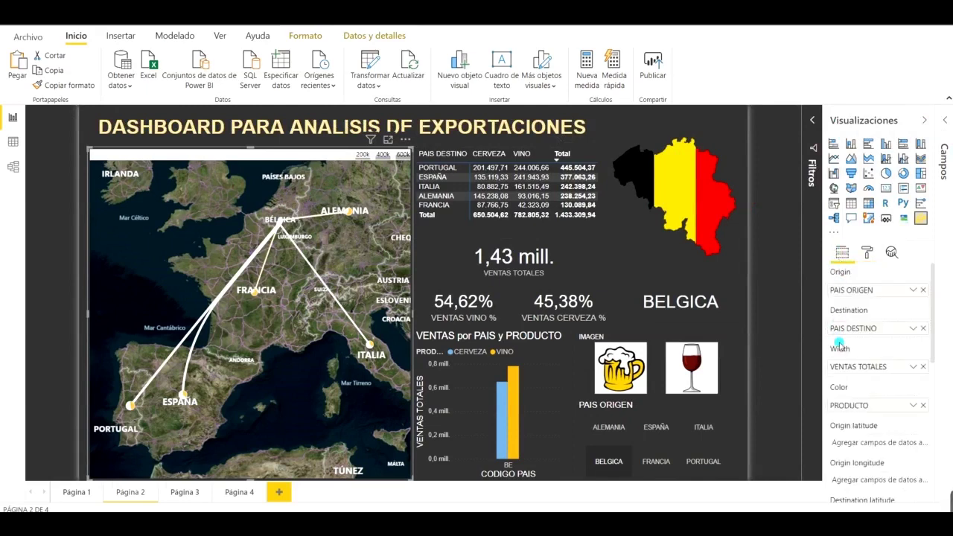
scroll(845, 369, down, 2)
scroll(846, 368, down, 2)
scroll(843, 366, down, 1)
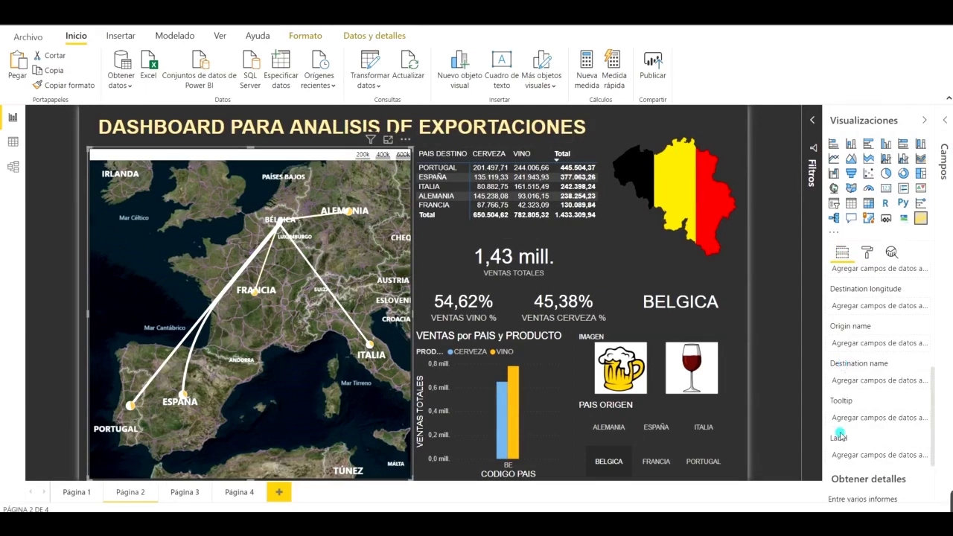
click(946, 128)
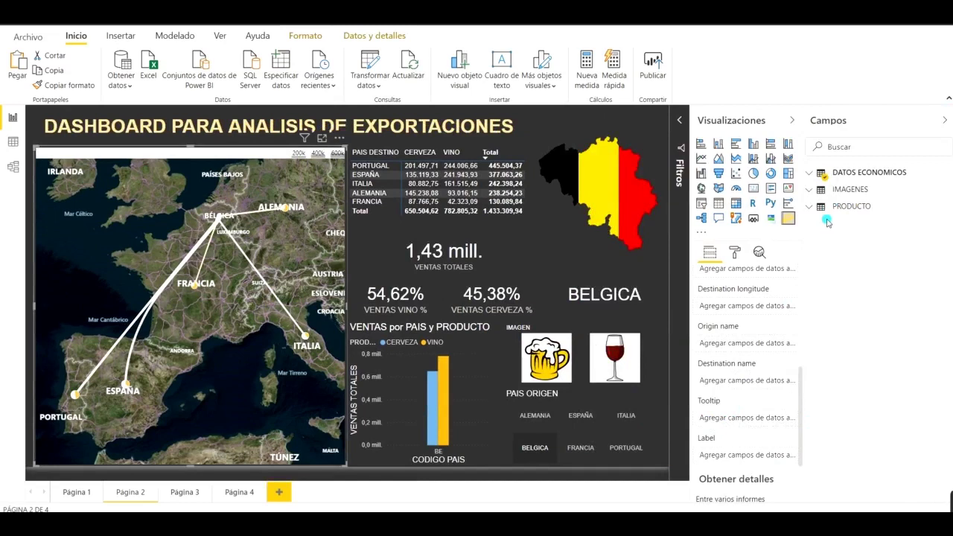
click(814, 175)
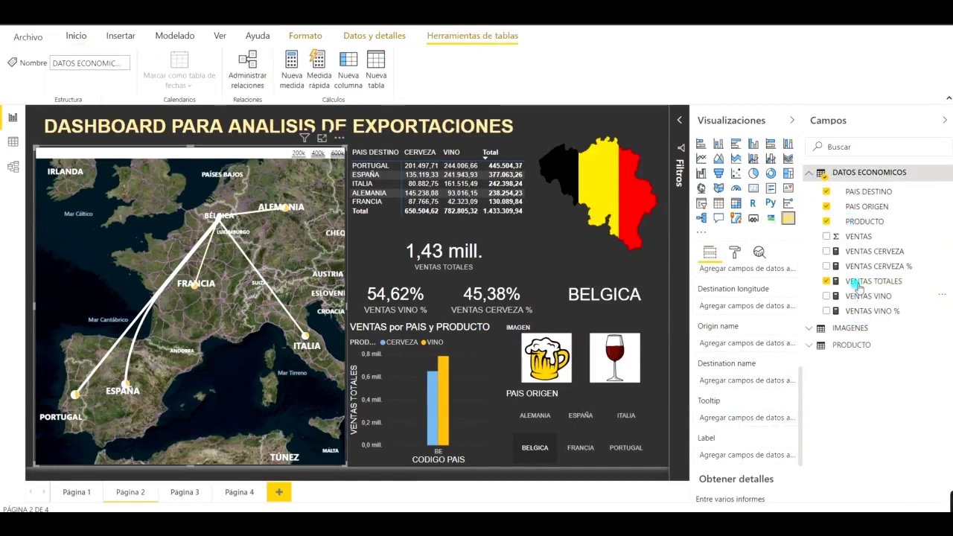
drag(829, 339, 722, 419)
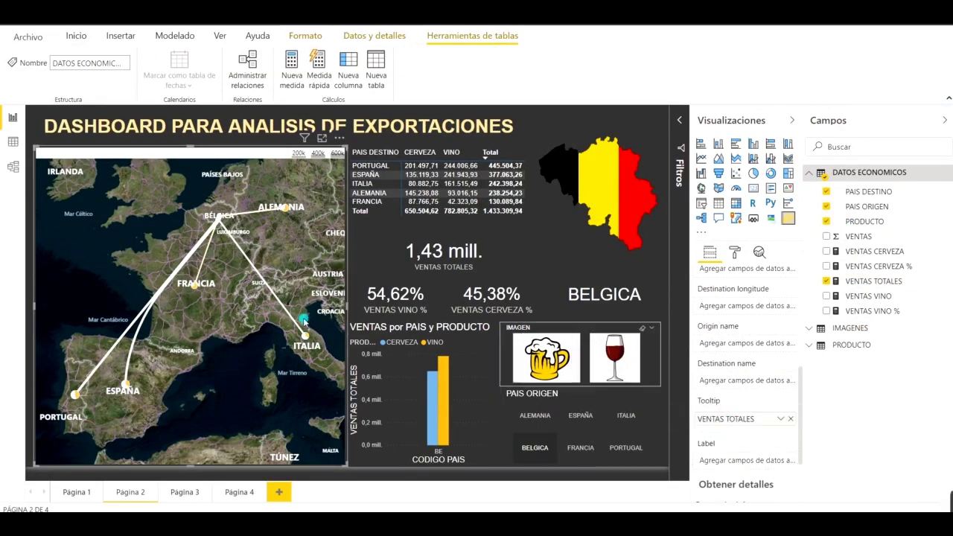
Remove the CERVEZA-only cross-filter so beer and wine both show, then collapse the Visualizaciones pane
mouse_move(278, 300)
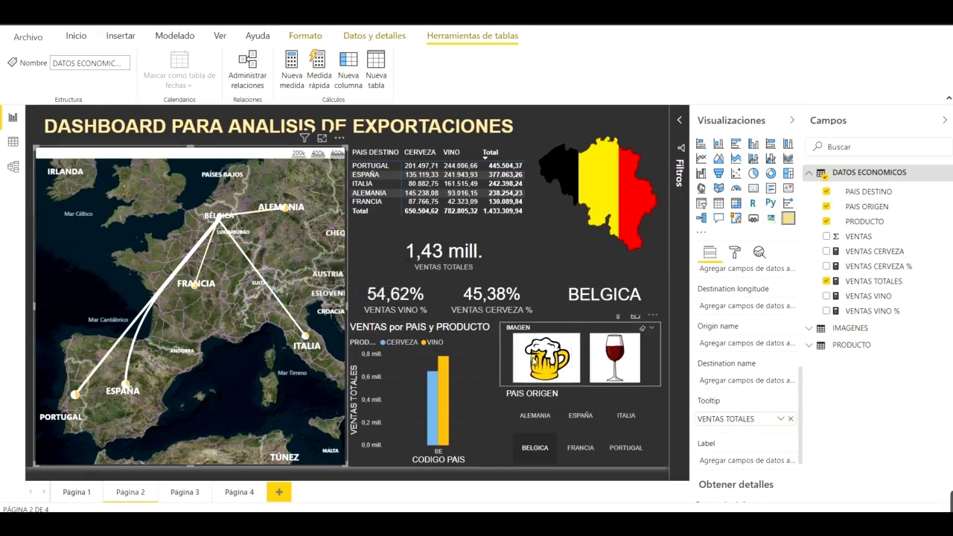
click(533, 358)
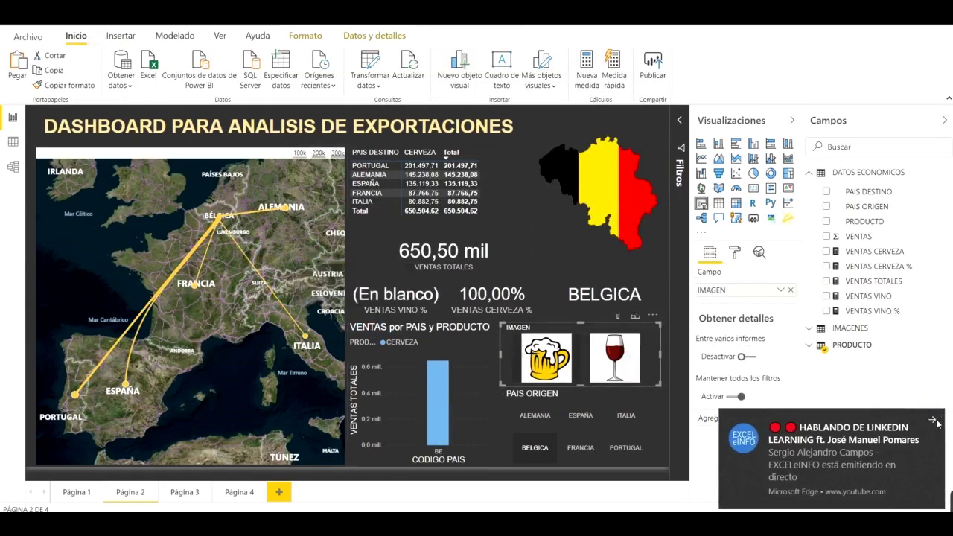
click(933, 421)
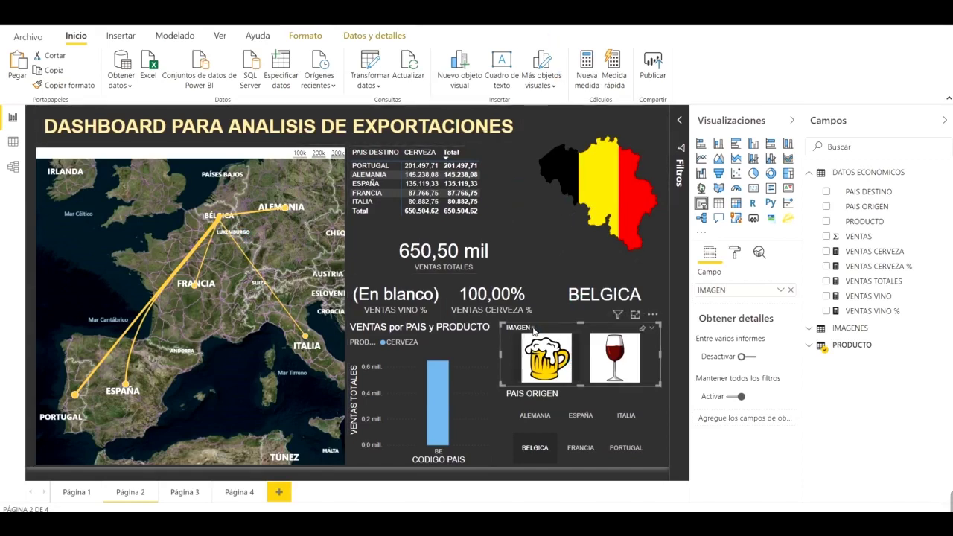
click(549, 357)
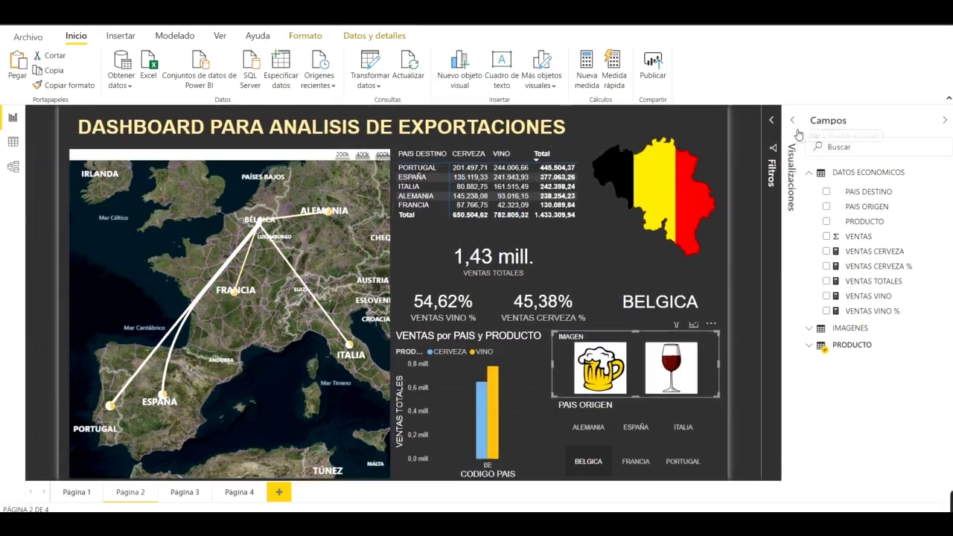
click(791, 120)
Collapse the Campos pane and align the VENTAS TOTALES card's right edge with the table's
click(946, 121)
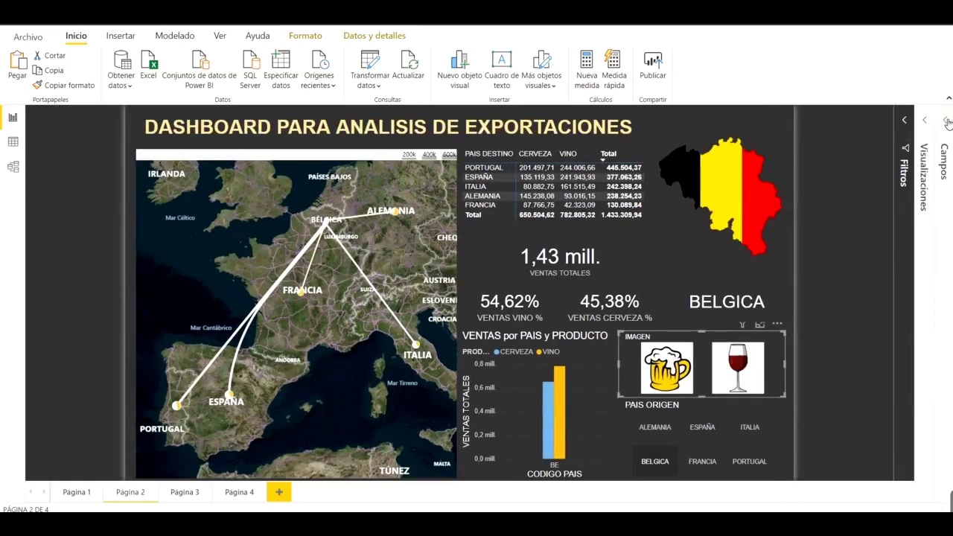
mouse_move(634, 274)
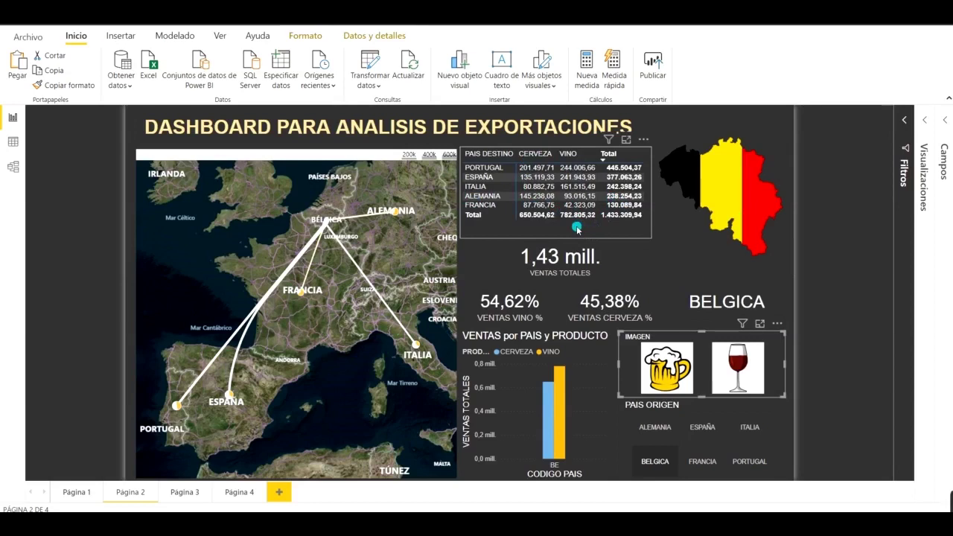
mouse_move(660, 261)
mouse_down()
mouse_move(643, 261)
mouse_move(652, 261)
mouse_up()
click(623, 265)
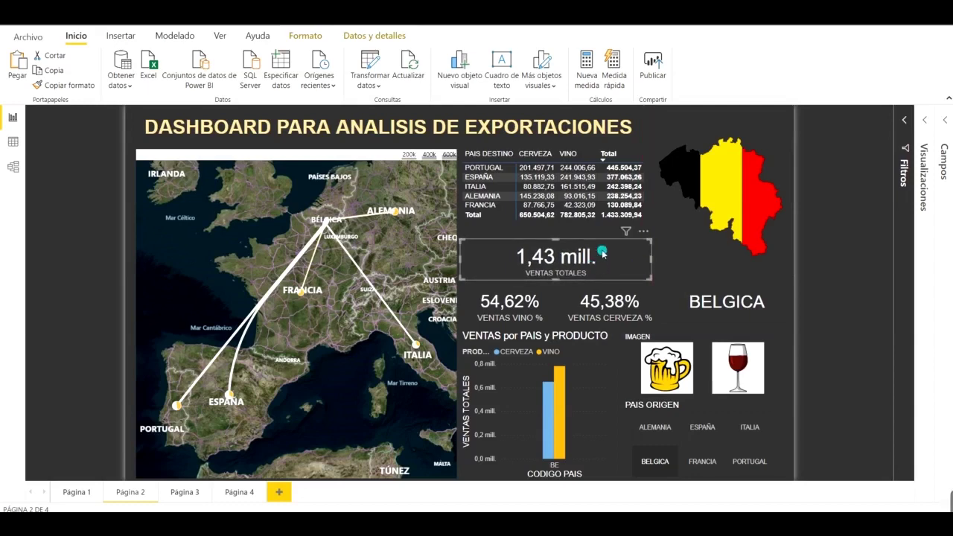